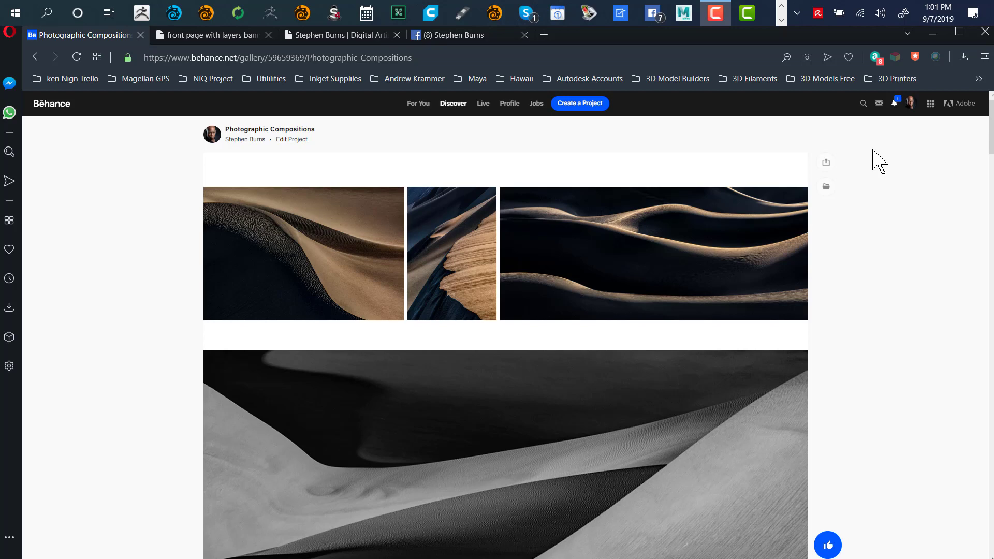
- Switch to the third browser tab showing the Chromeallusion.com artist homepage
{"action": "left_click", "coordinate": [354, 35]}
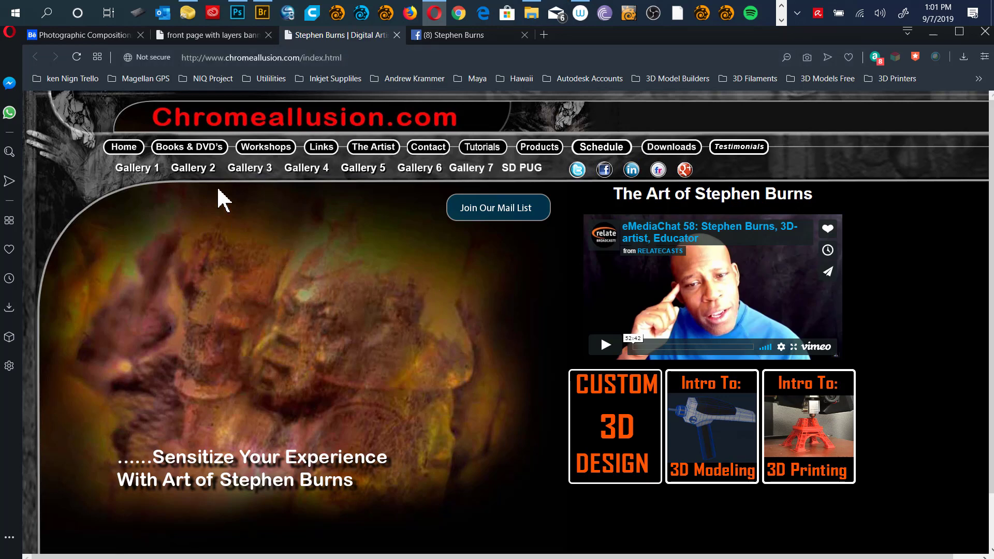
- Open Gallery 1 from the site's navigation bar to display the Digital Ecstasy artwork
{"action": "left_click", "coordinate": [152, 176]}
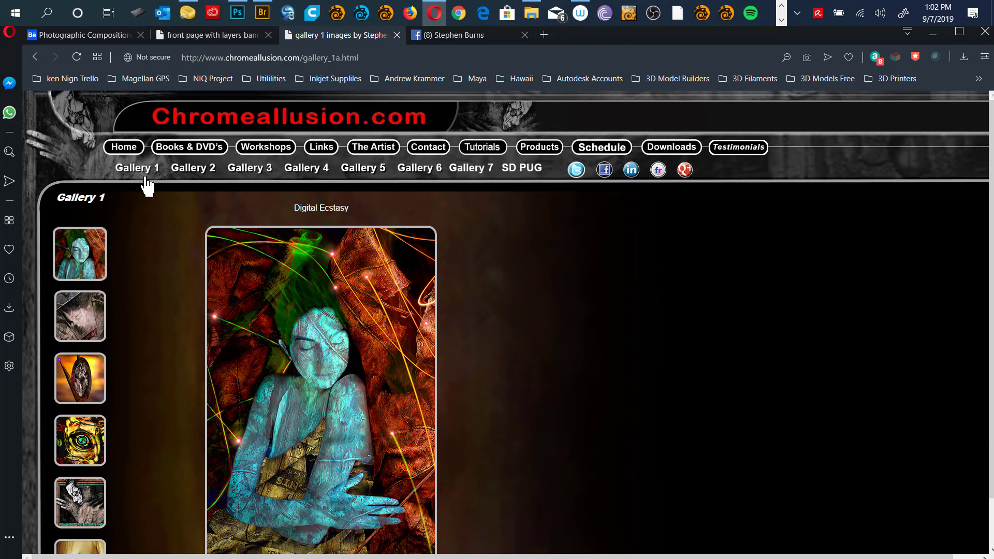
- View the Prism and Embrace images in Gallery 1, then go to Gallery 7 showing Metamorphis
{"action": "left_click", "coordinate": [77, 327]}
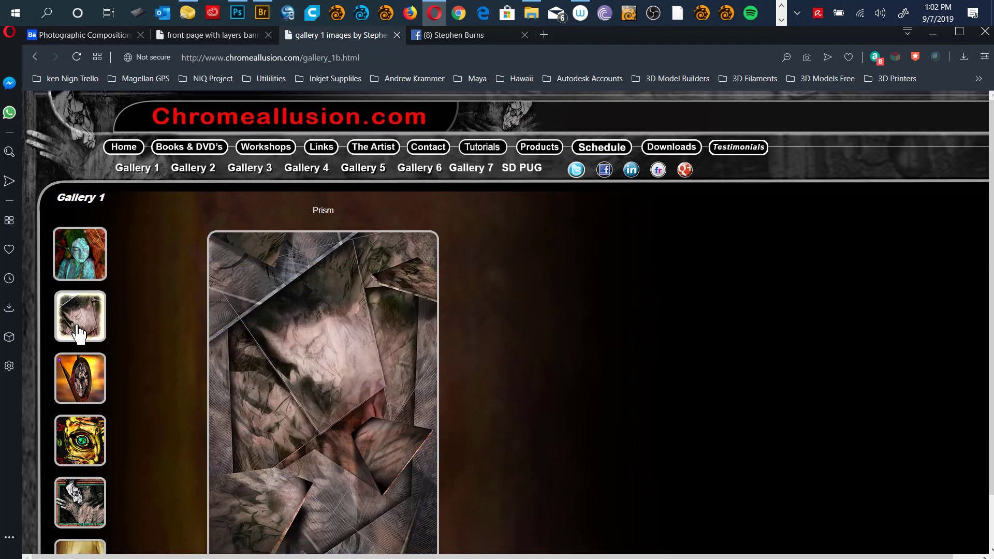
{"action": "scroll", "coordinate": [78, 334], "scroll_direction": "down", "scroll_amount": 1}
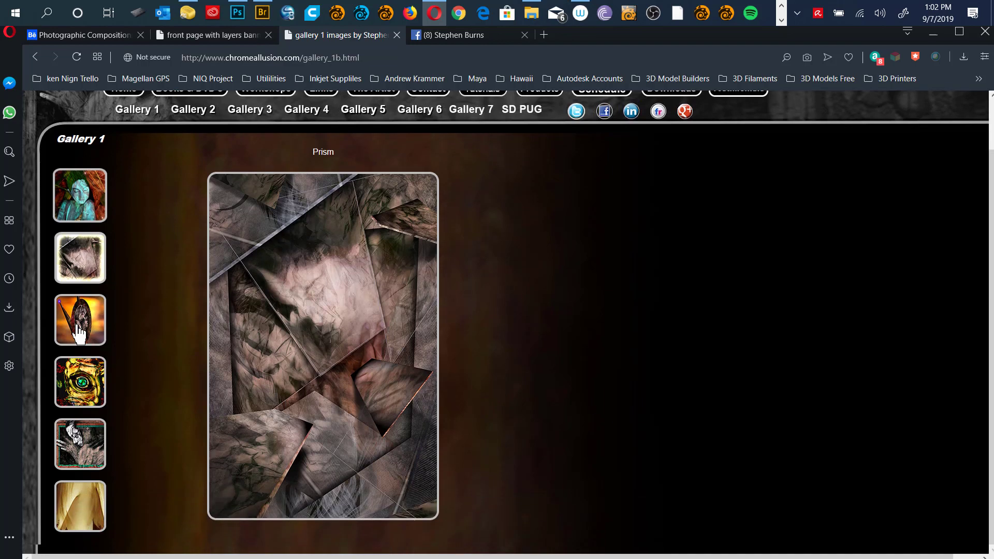
{"action": "left_click", "coordinate": [79, 334]}
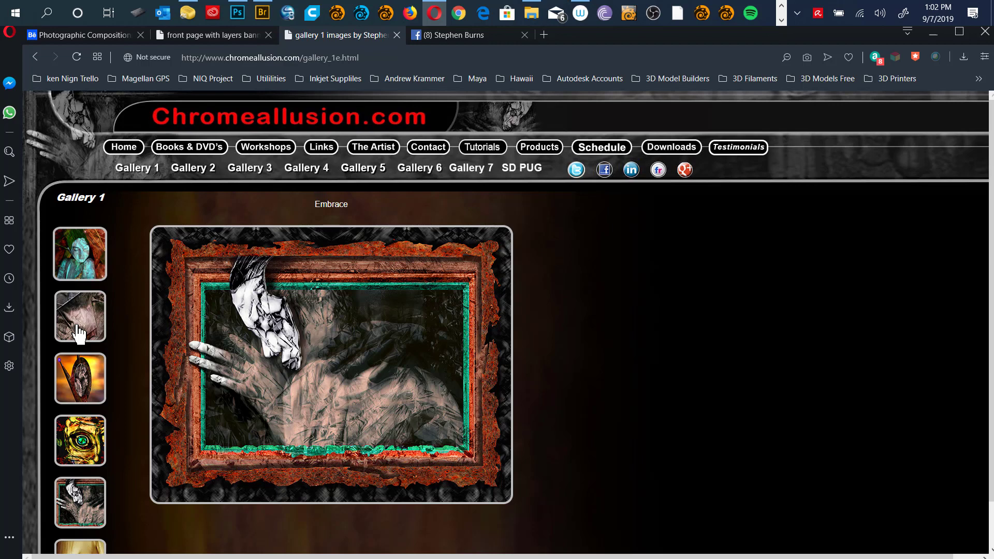
{"action": "left_click", "coordinate": [472, 169]}
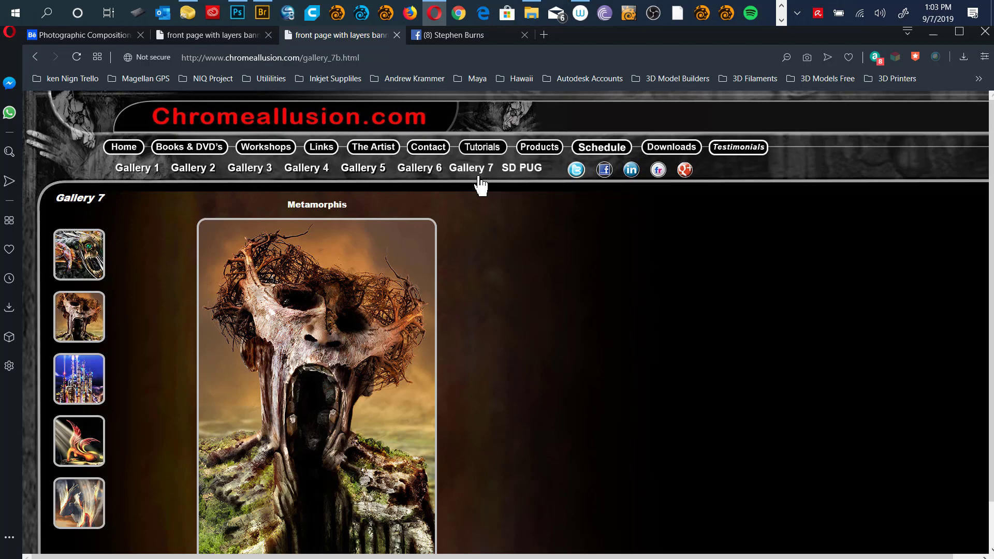
- Display Spring Awakening from the fourth thumbnail in the Gallery 7 sidebar
{"action": "scroll", "coordinate": [480, 185], "scroll_direction": "down", "scroll_amount": 1}
{"action": "scroll", "coordinate": [481, 185], "scroll_direction": "up", "scroll_amount": 1}
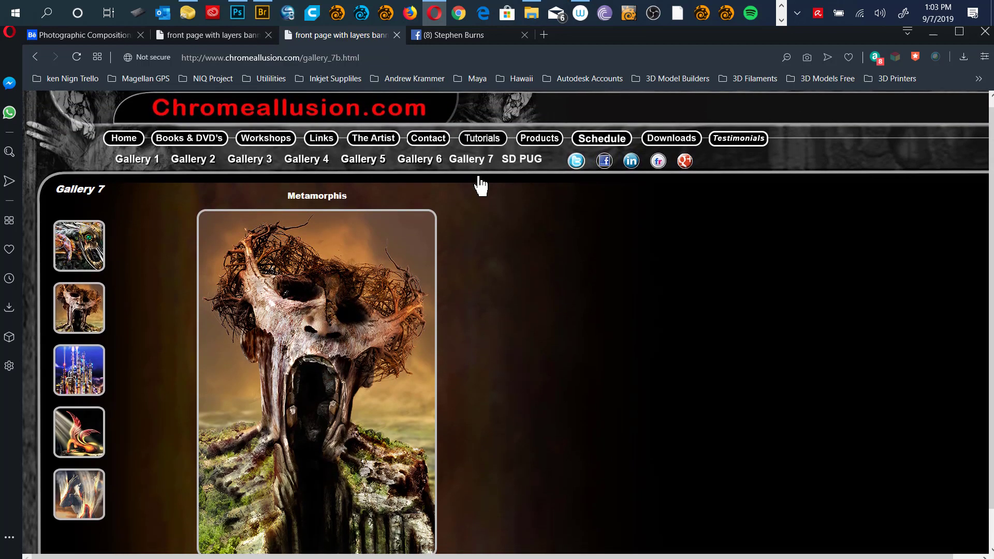
{"action": "left_click", "coordinate": [80, 432]}
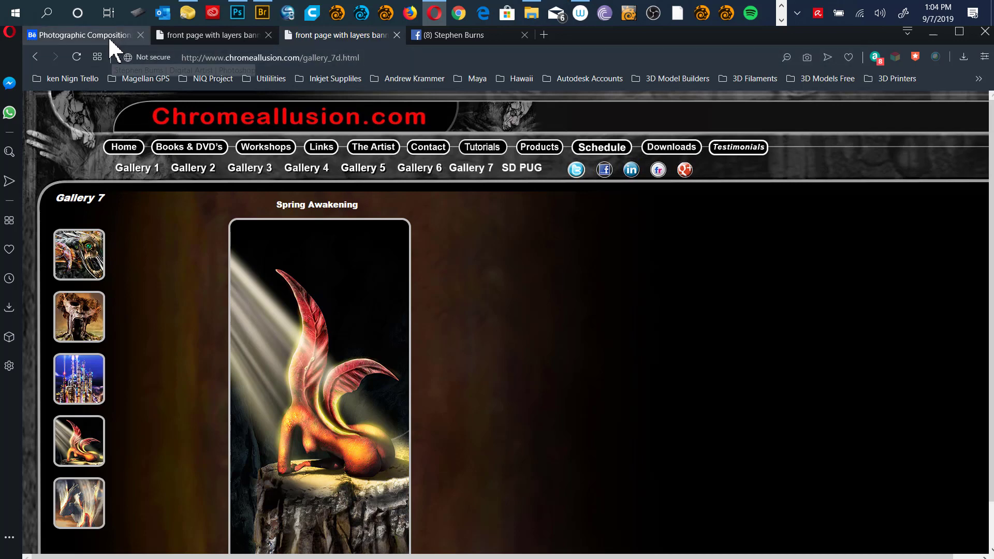
- Flip through the tabs to the Behance dune project, then return to Gallery 1's Year of the Dragon
{"action": "left_click", "coordinate": [228, 36]}
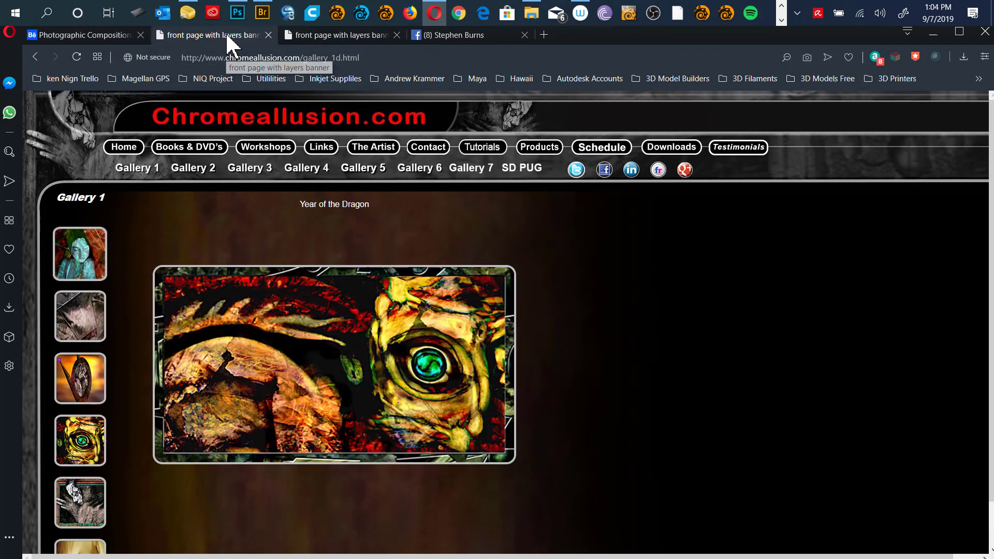
{"action": "left_click", "coordinate": [363, 37]}
{"action": "left_click", "coordinate": [79, 40]}
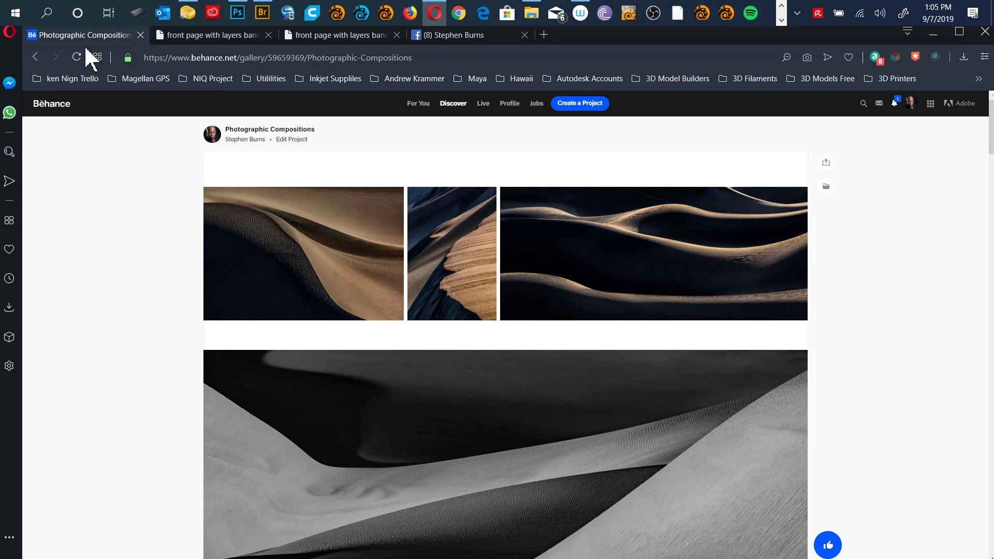
{"action": "left_click", "coordinate": [484, 103]}
{"action": "left_click", "coordinate": [231, 35]}
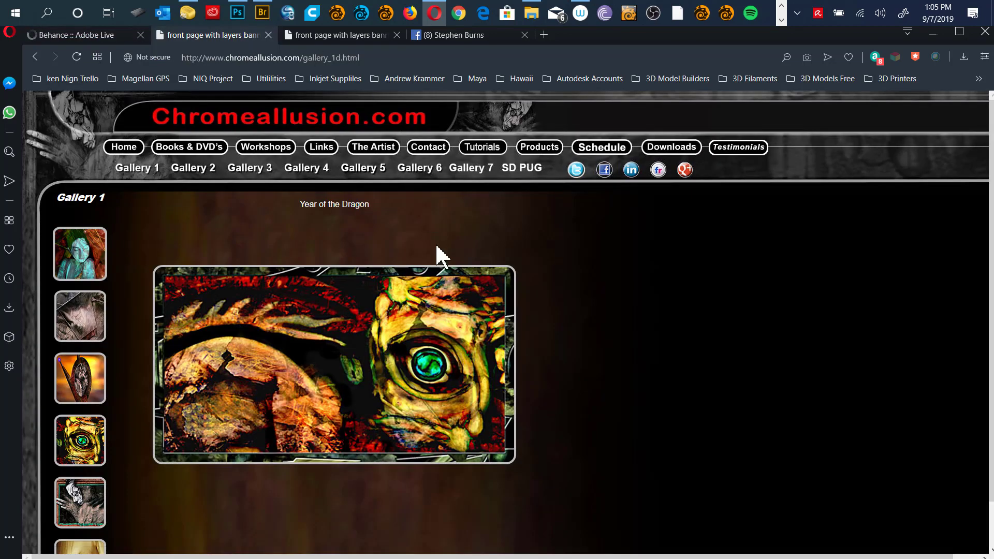
- Browse the Workshops hands-on classes listing, then bring Adobe Bridge with the tutorial photos forward
{"action": "left_click", "coordinate": [265, 150]}
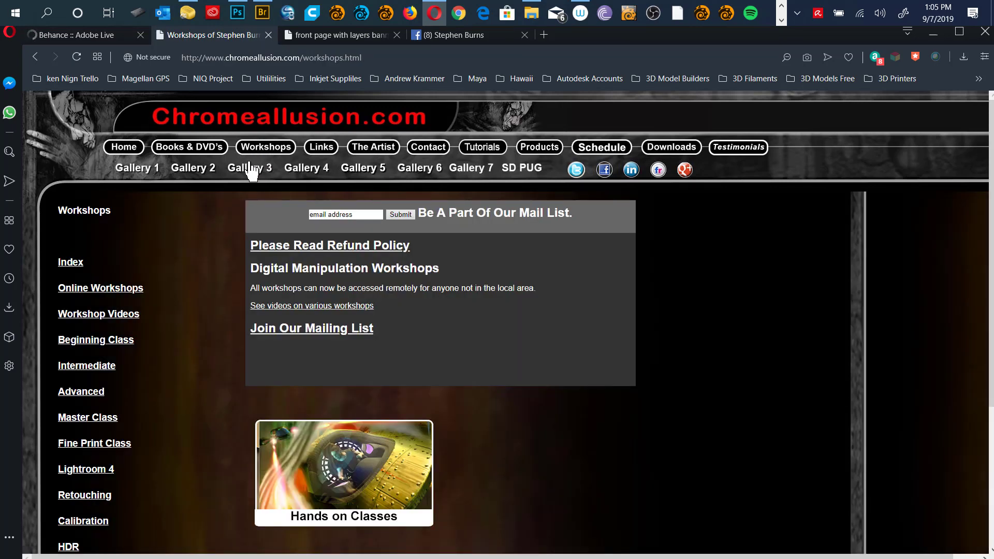
{"action": "left_click", "coordinate": [337, 505]}
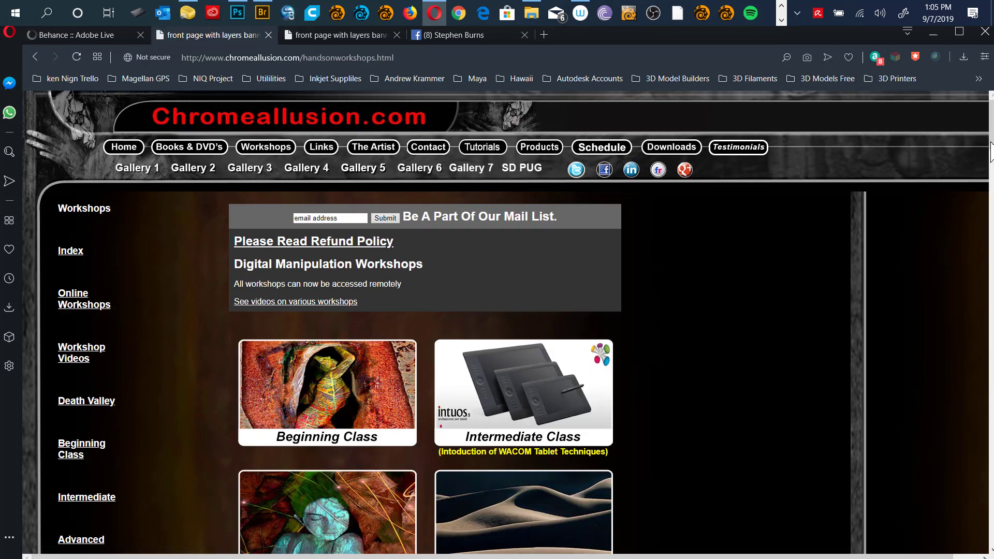
{"action": "mouse_move", "coordinate": [990, 150]}
{"action": "left_mouse_down"}
{"action": "mouse_move", "coordinate": [990, 190]}
{"action": "mouse_move", "coordinate": [990, 168]}
{"action": "left_mouse_up"}
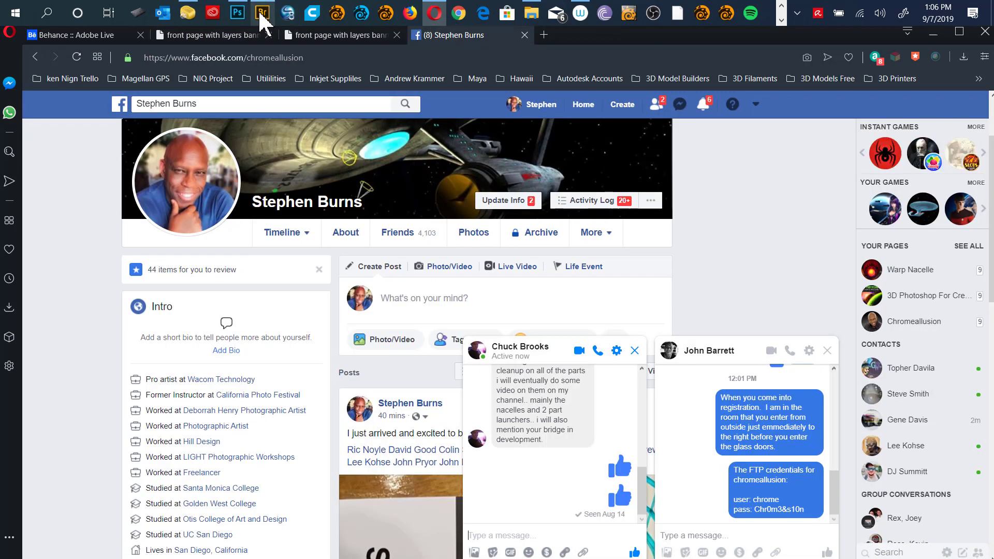
{"action": "left_click", "coordinate": [262, 14]}
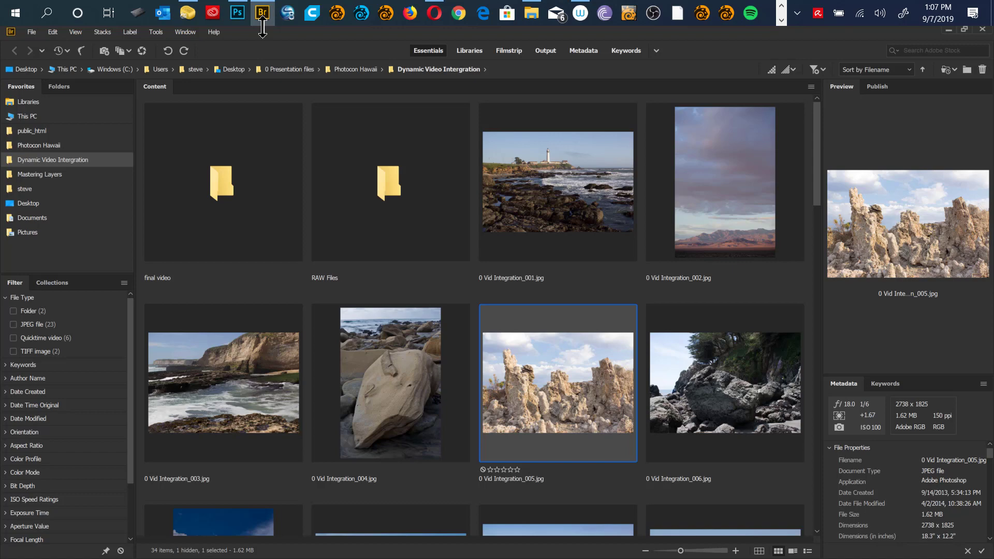
- Scroll the Dynamic Video Intergration folder and open Vid Integration_011.JPG in Photoshop
{"action": "mouse_move", "coordinate": [816, 172]}
{"action": "left_mouse_down"}
{"action": "mouse_move", "coordinate": [824, 300]}
{"action": "mouse_move", "coordinate": [813, 152]}
{"action": "left_mouse_up"}
{"action": "left_click_drag", "start_coordinate": [813, 186], "coordinate": [832, 508]}
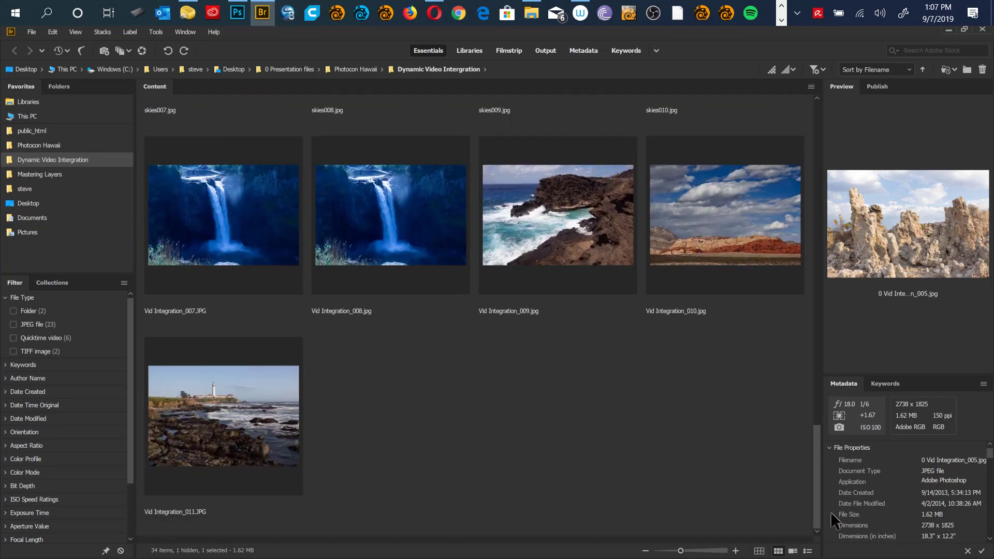
{"action": "double_click", "coordinate": [216, 421]}
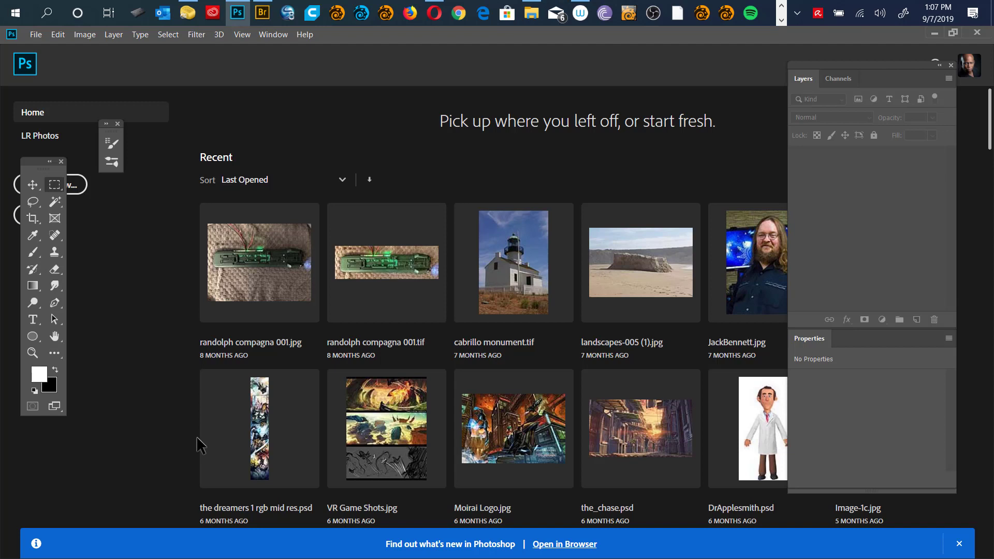
- Leave the Home screen to show Vid Integration_011.JPG as a single Background layer
{"action": "key", "text": "Escape"}
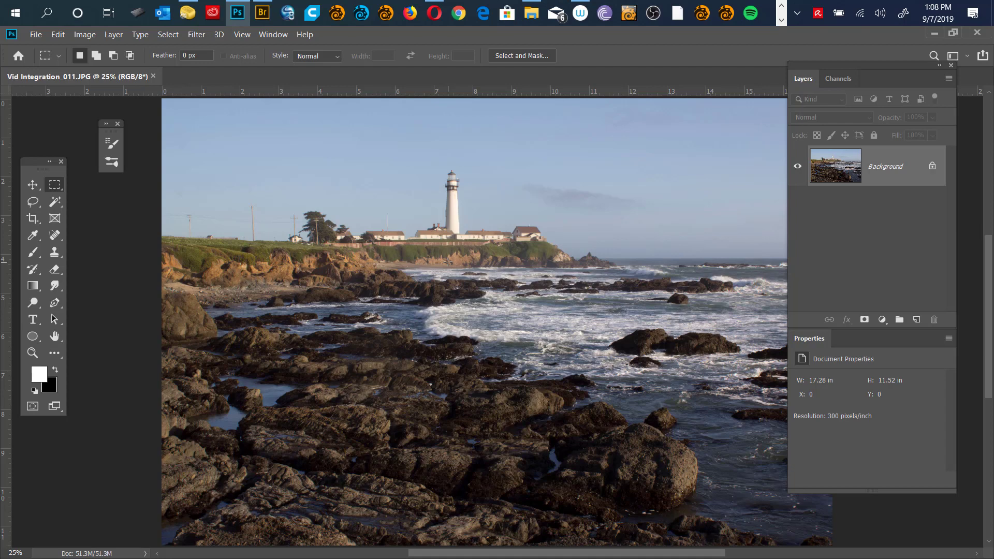
- Show the lighthouse photo zoomed out in Full Screen Mode with Menu Bar, then return to Bridge
{"action": "key", "text": "f"}
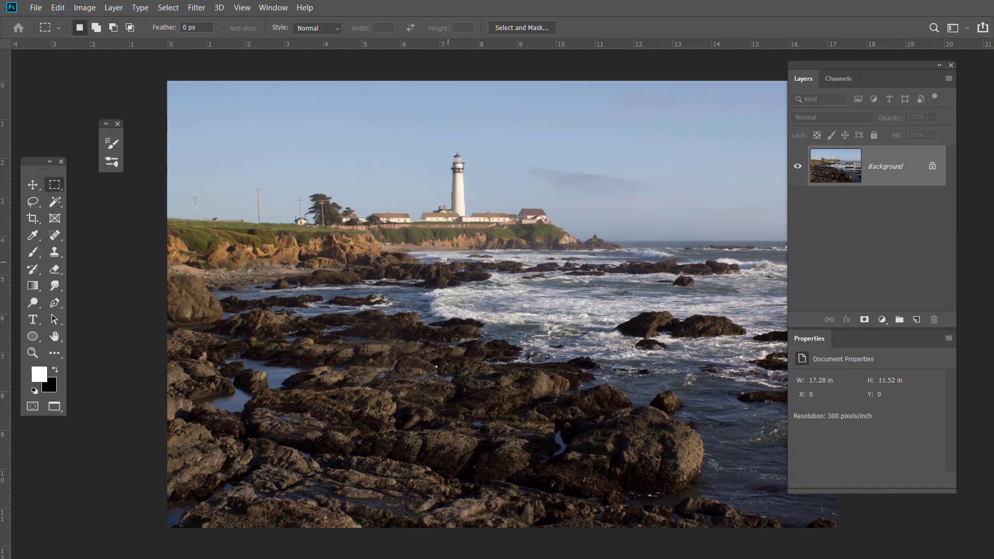
{"action": "key", "text": "ctrl+minus"}
{"action": "key", "text": "ctrl+minus"}
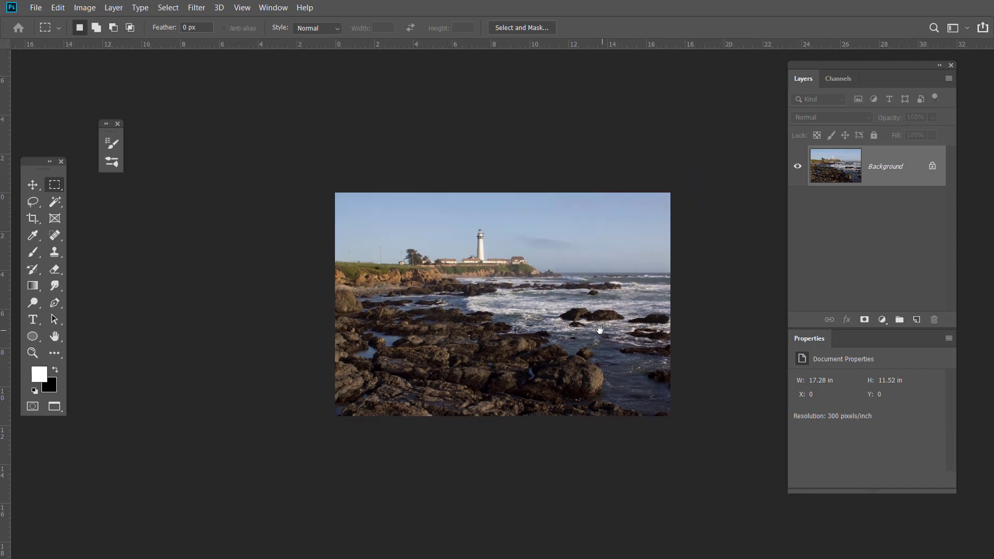
{"action": "left_click_drag", "start_coordinate": [507, 335], "coordinate": [473, 344]}
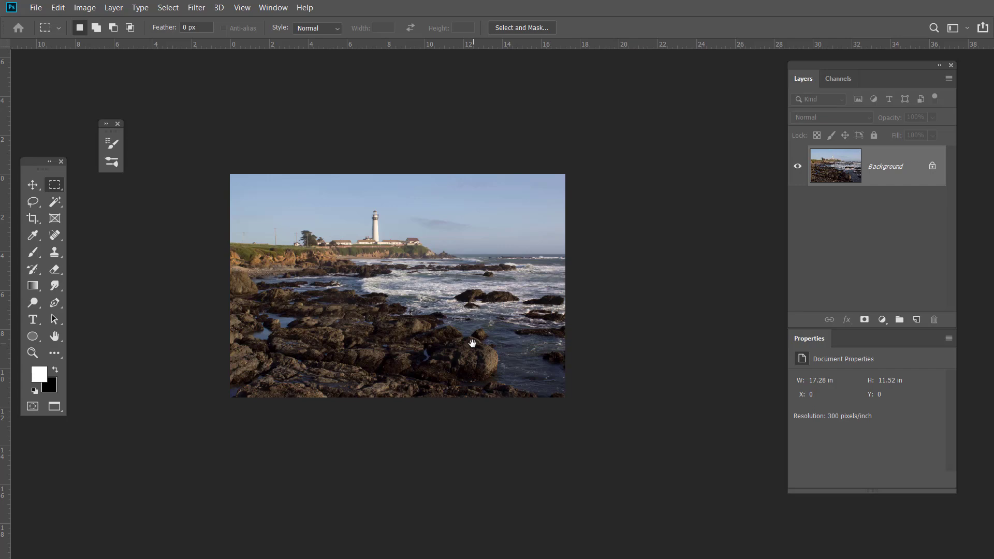
{"action": "key", "text": "alt+Tab"}
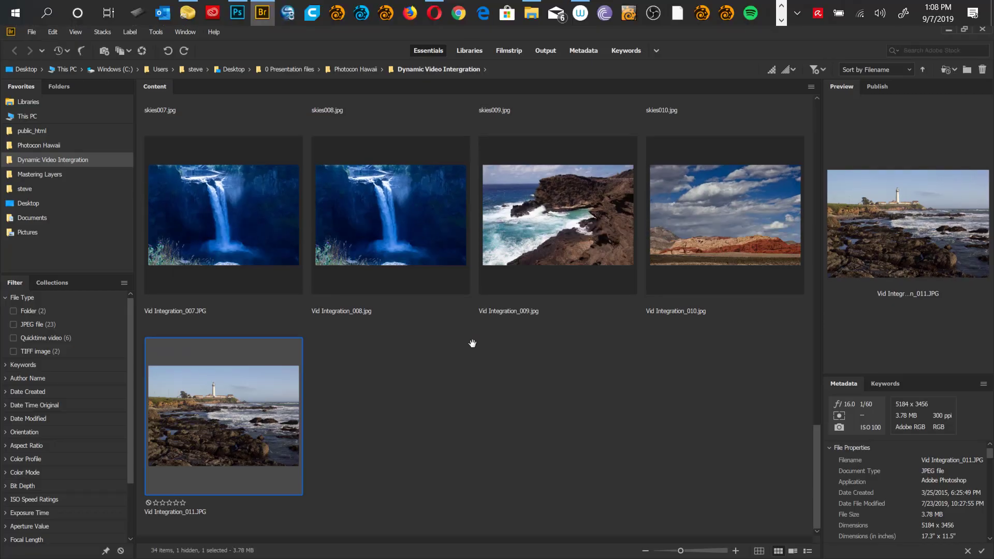
- Deselect the photo and drag the Content/Preview divider to three thumbnail columns, revealing the MVI clips
{"action": "key", "text": "alt+Tab"}
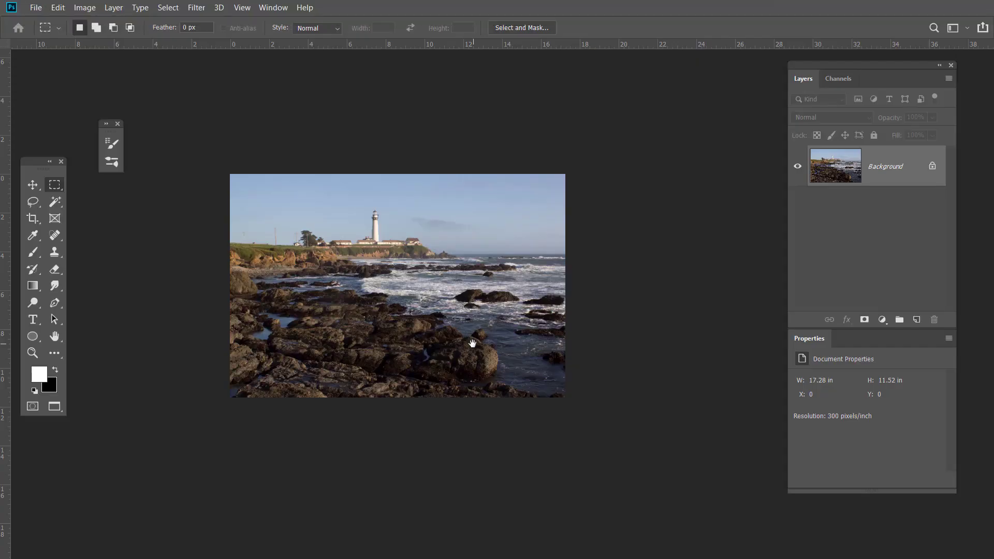
{"action": "key", "text": "alt+Tab"}
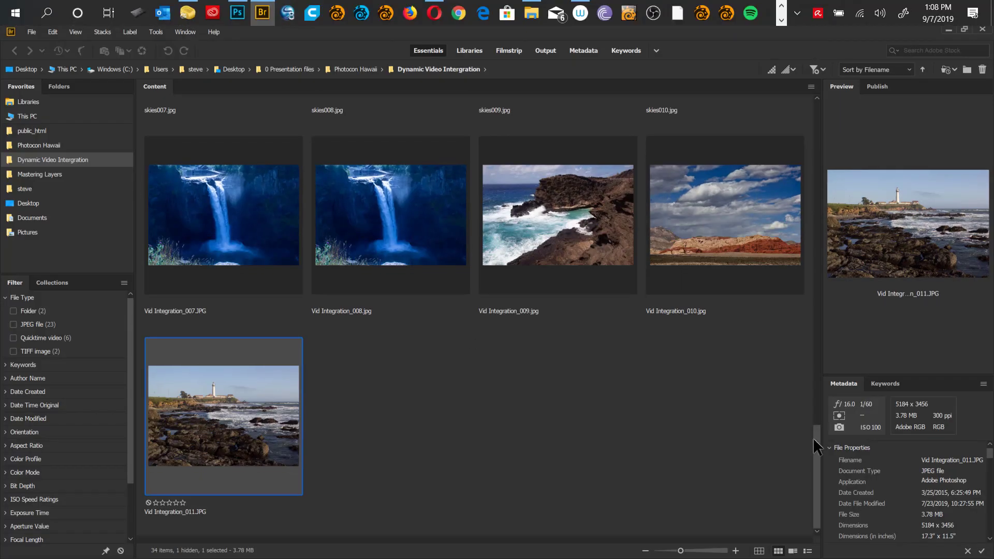
{"action": "key", "text": "super+a"}
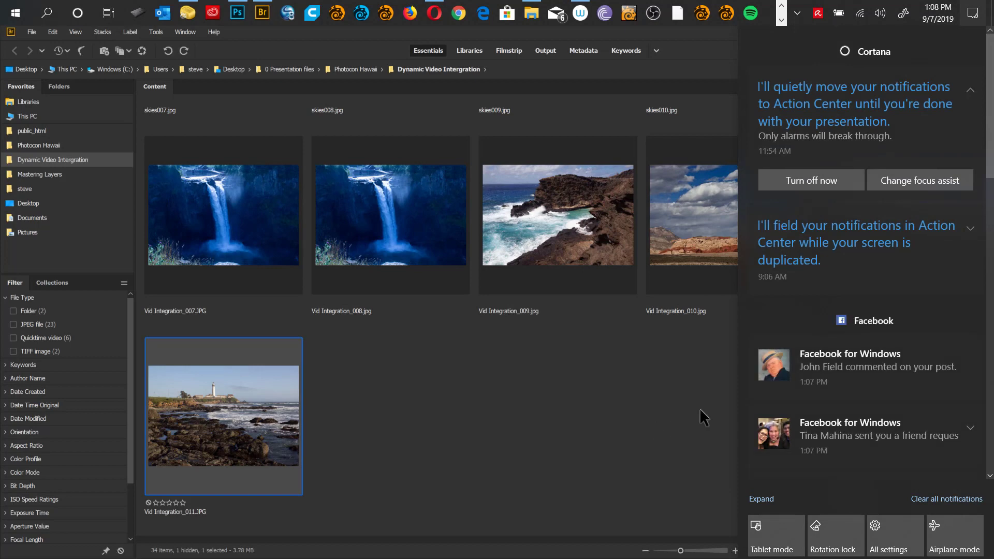
{"action": "left_click", "coordinate": [701, 409]}
{"action": "left_click_drag", "start_coordinate": [822, 455], "coordinate": [818, 244]}
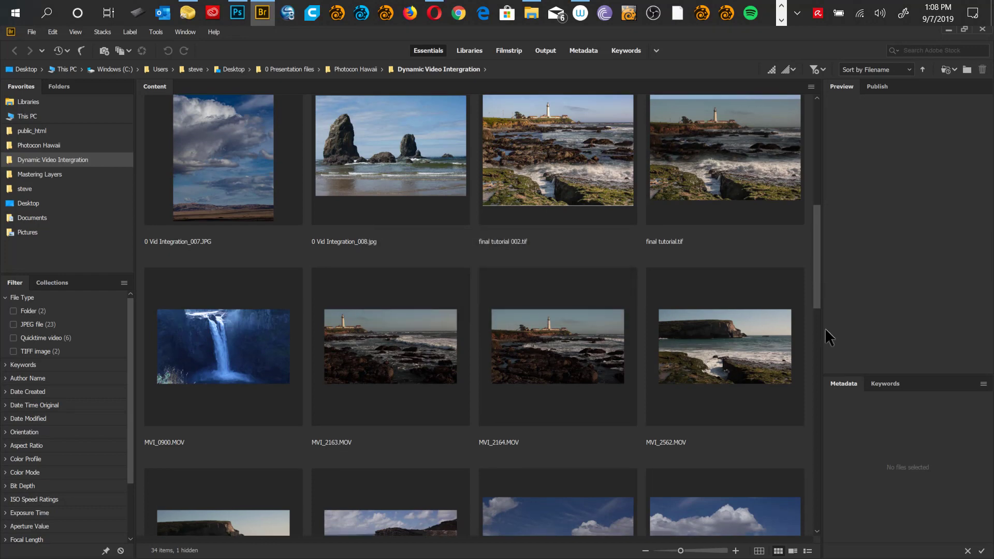
{"action": "left_click_drag", "start_coordinate": [822, 333], "coordinate": [709, 314]}
{"action": "left_click_drag", "start_coordinate": [701, 215], "coordinate": [691, 286]}
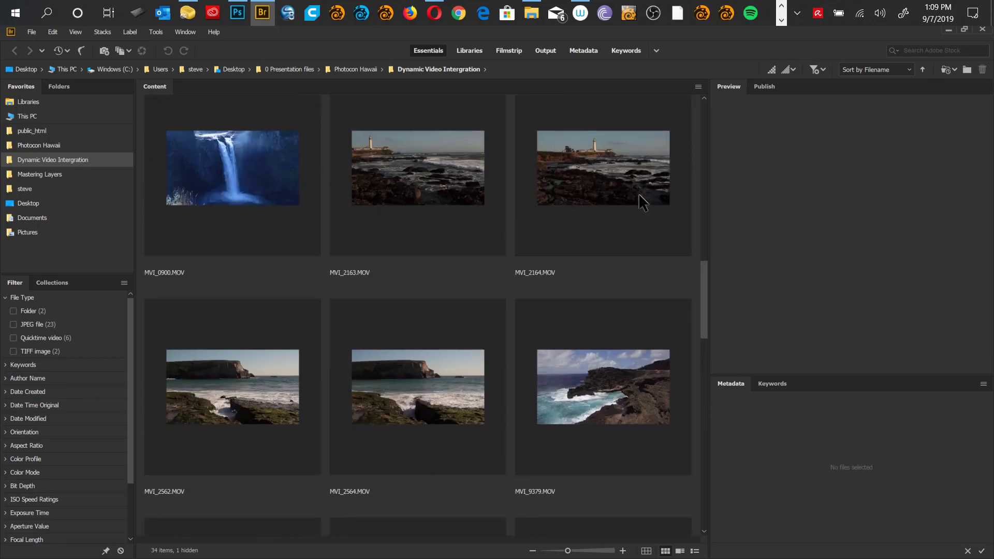
- Select the MVI_2163.MOV lighthouse clip in Bridge and restore the Bridge window to a smaller size
{"action": "left_click", "coordinate": [596, 203]}
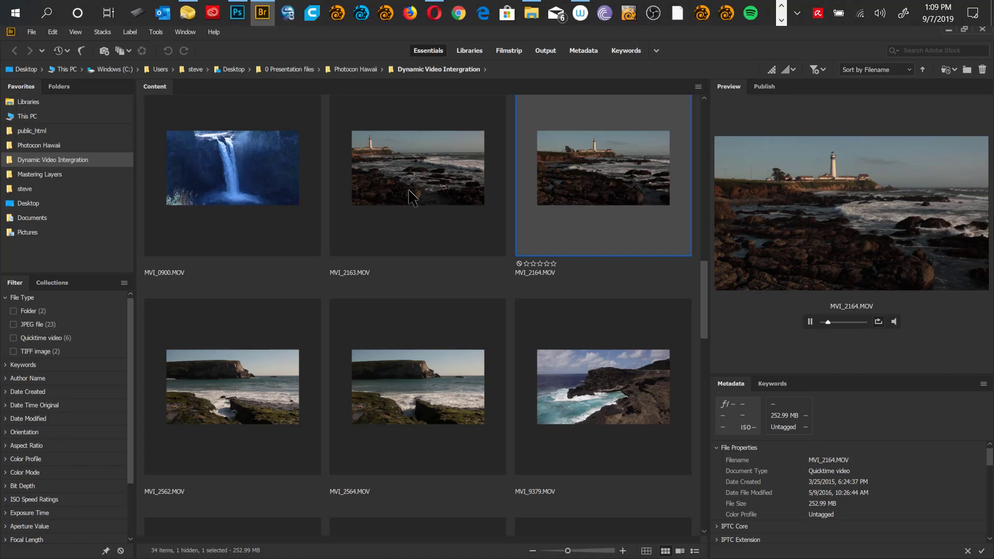
{"action": "left_click", "coordinate": [396, 202]}
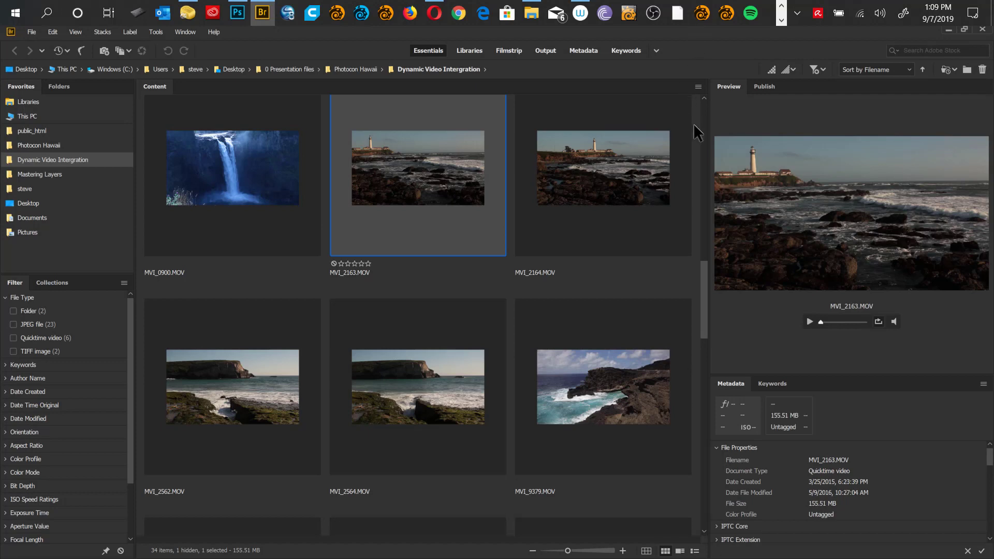
{"action": "left_click", "coordinate": [965, 29]}
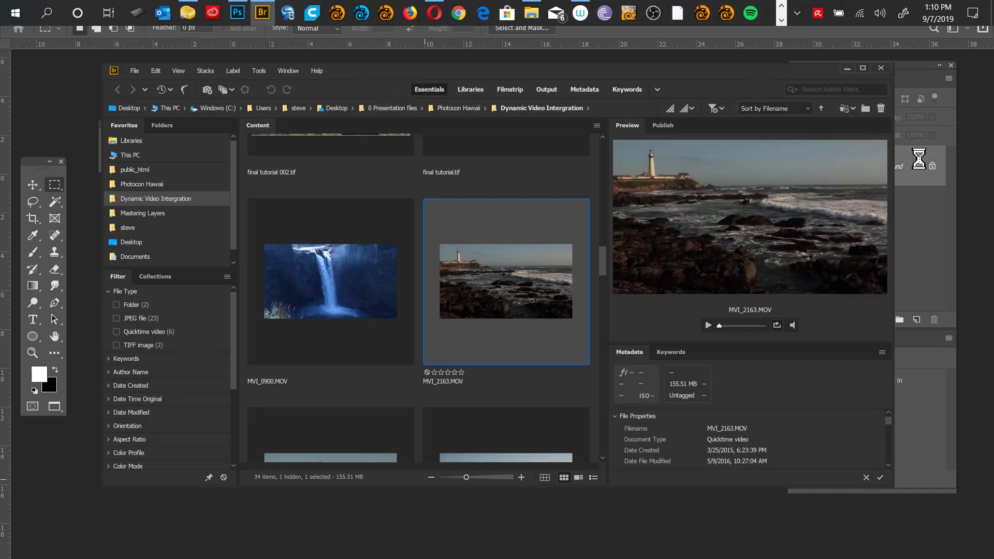
{"action": "left_click", "coordinate": [971, 123]}
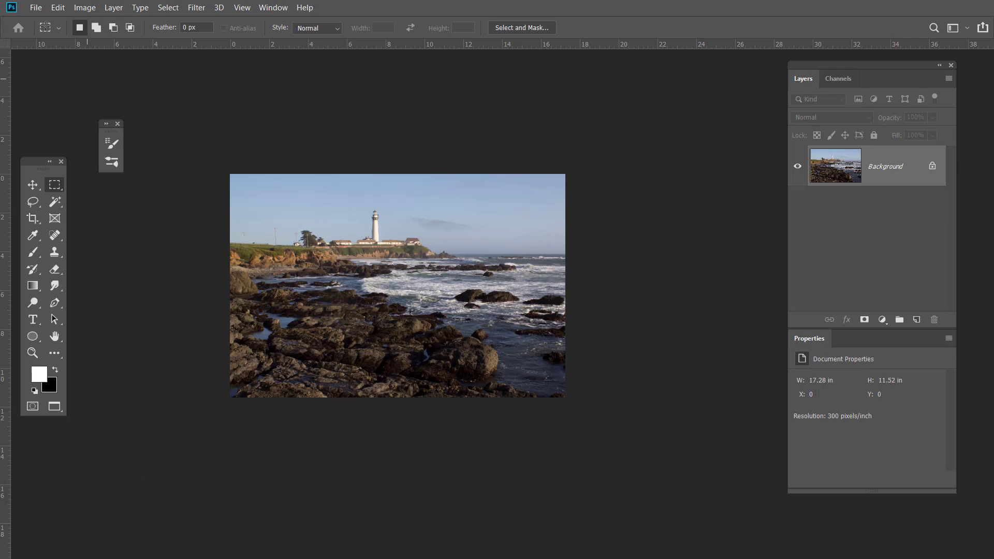
{"action": "left_click", "coordinate": [36, 7]}
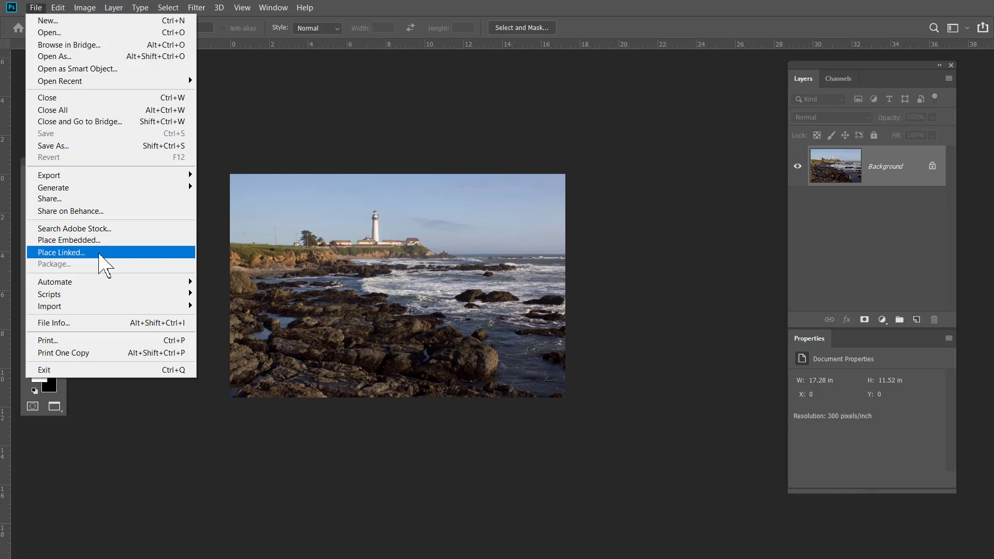
{"action": "left_click", "coordinate": [108, 69]}
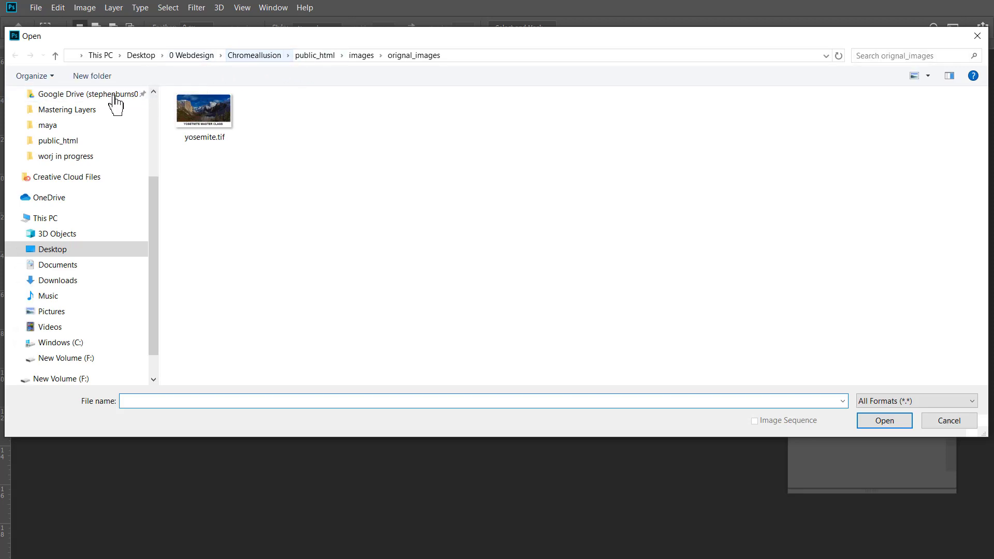
{"action": "left_click_drag", "start_coordinate": [150, 218], "coordinate": [173, 129]}
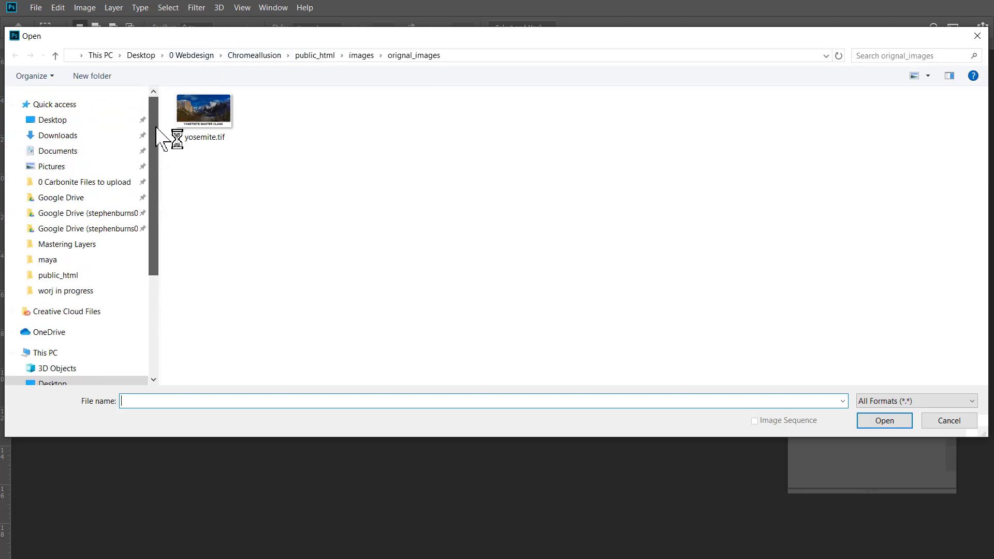
{"action": "left_click", "coordinate": [69, 123]}
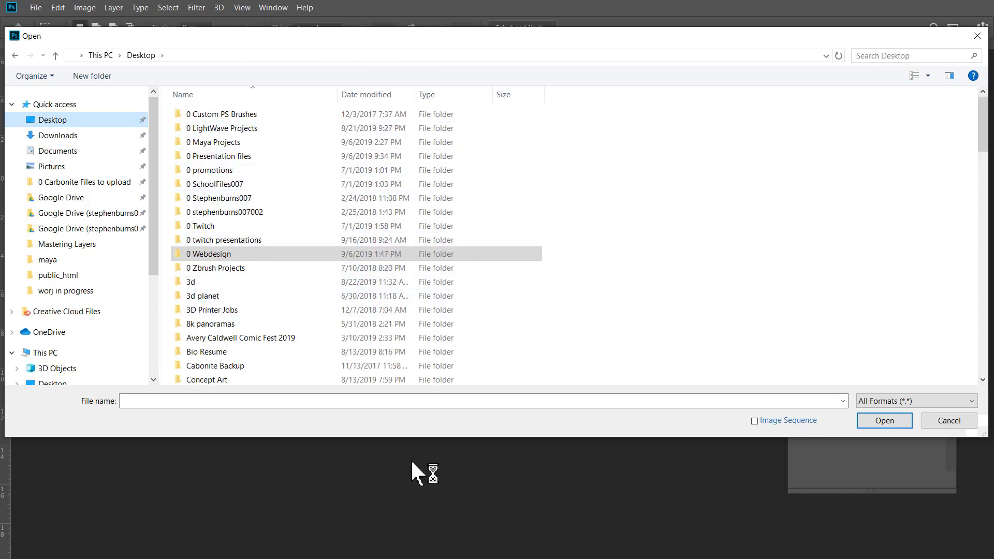
{"action": "left_click", "coordinate": [950, 424]}
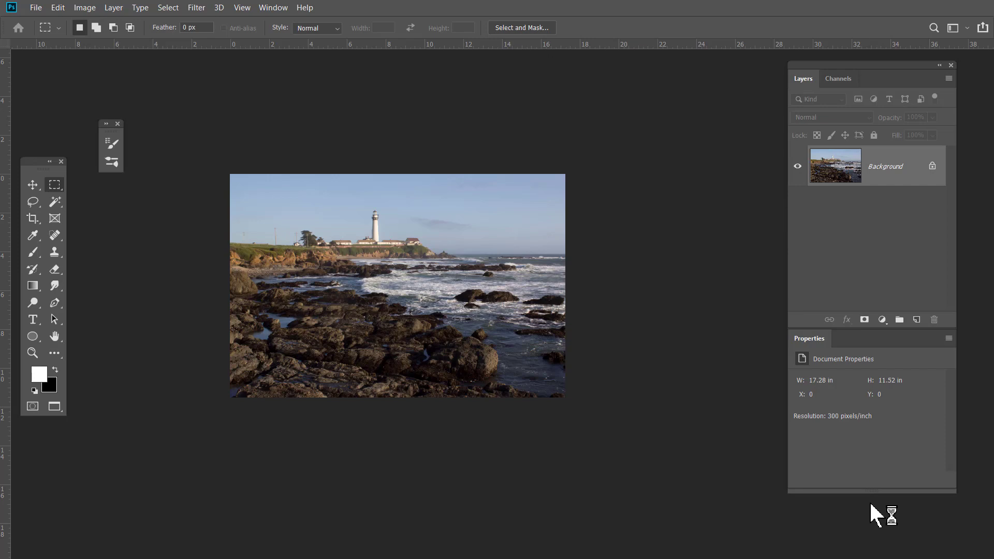
{"action": "right_click", "coordinate": [675, 283]}
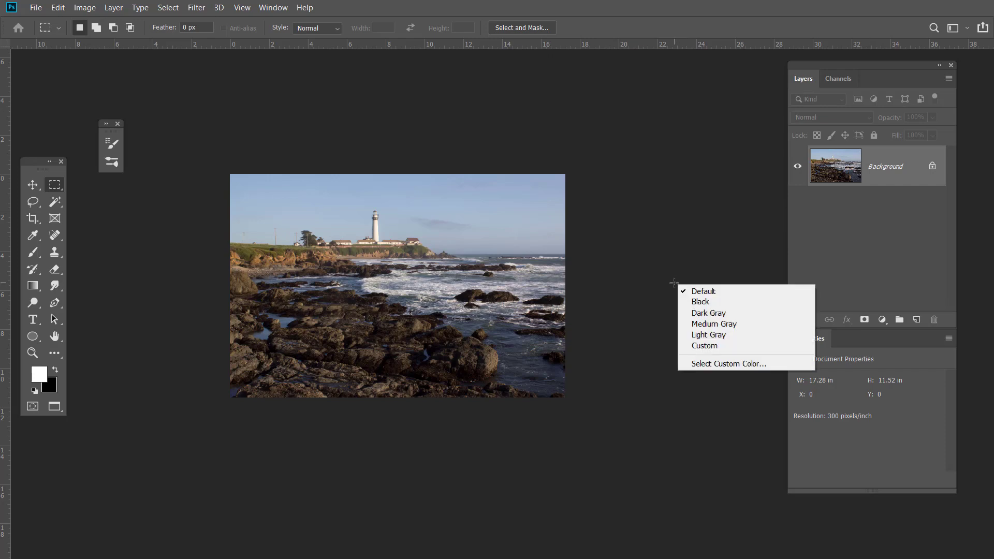
{"action": "left_click", "coordinate": [648, 435]}
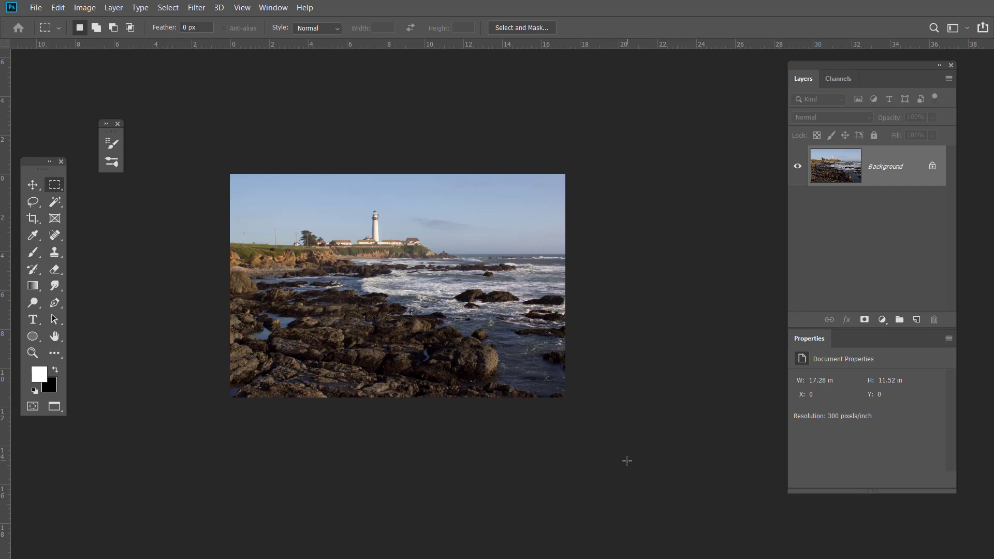
{"action": "key", "text": "alt+Tab"}
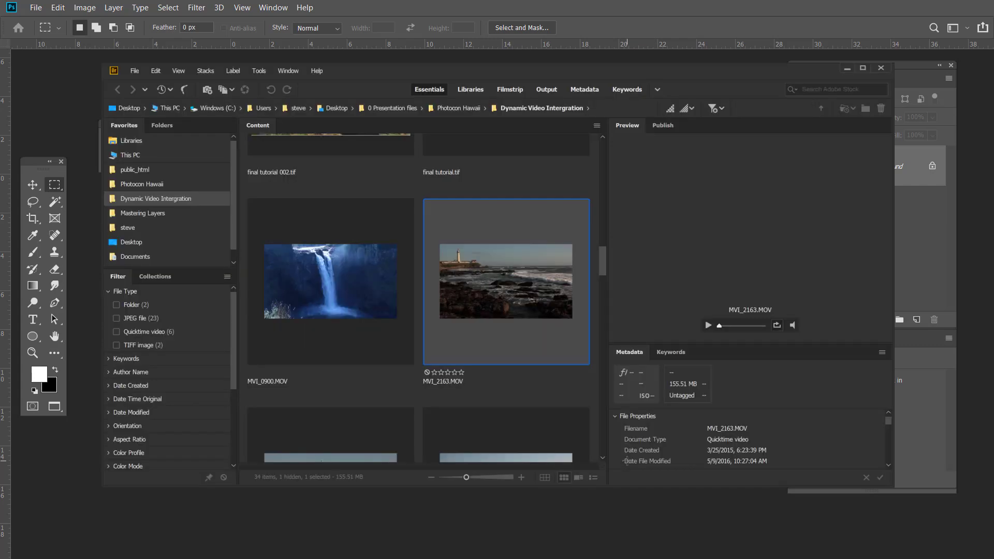
- Drag MVI_2163.MOV from Bridge onto the Photoshop canvas as a layer above Background
{"action": "left_click_drag", "start_coordinate": [502, 284], "coordinate": [76, 122]}
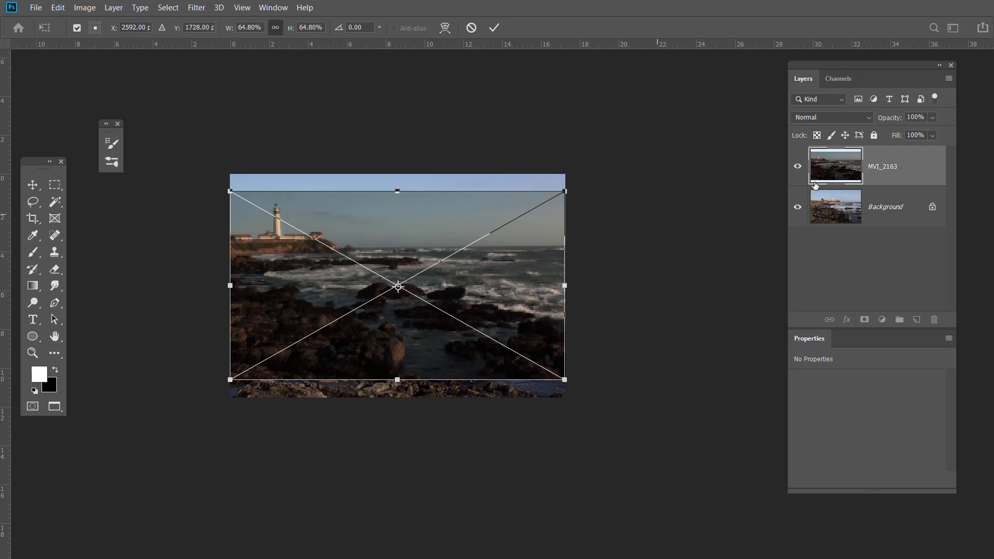
- Commit the MVI_2163 placement and nudge the layer slightly down and right
{"action": "key", "text": "Return"}
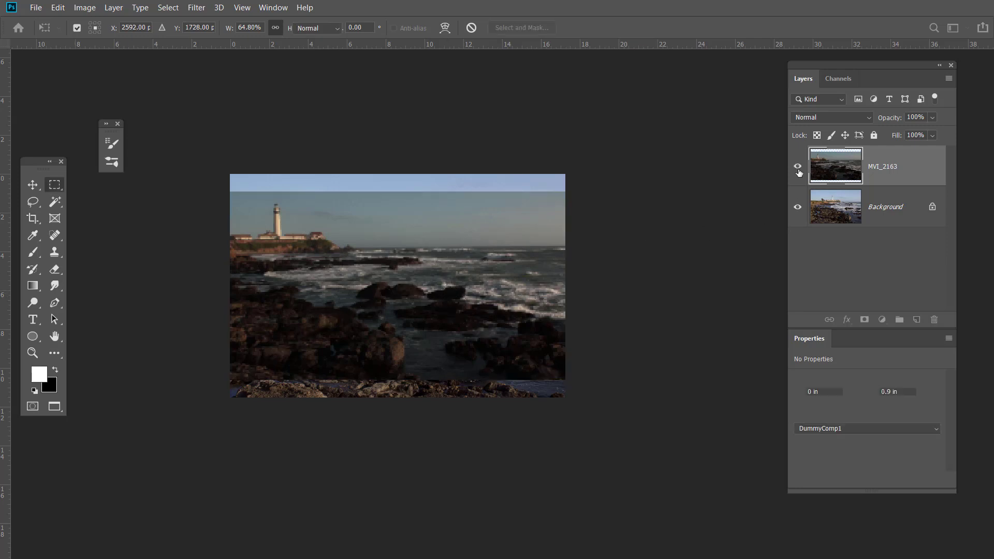
{"action": "left_click", "coordinate": [798, 169]}
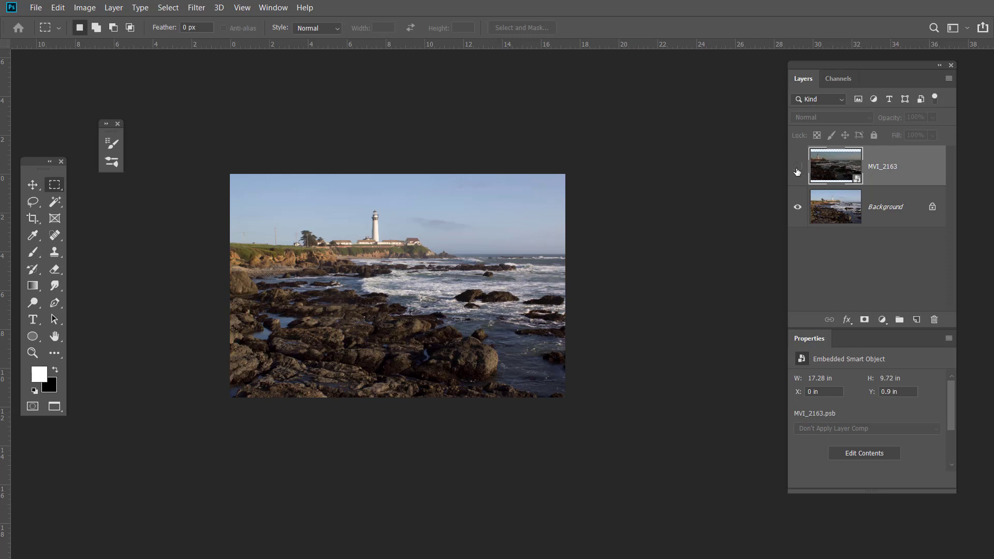
{"action": "left_click", "coordinate": [798, 170]}
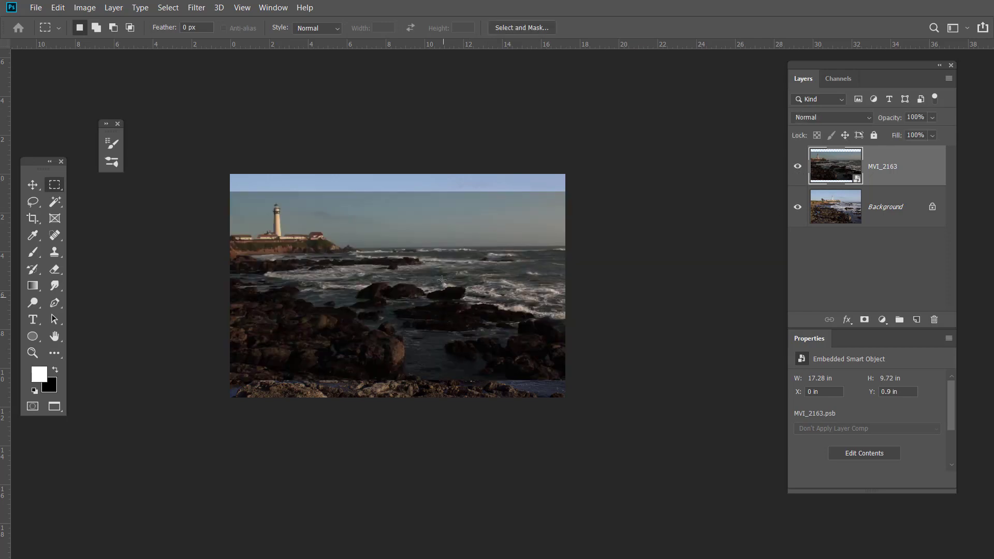
{"action": "key", "text": "v"}
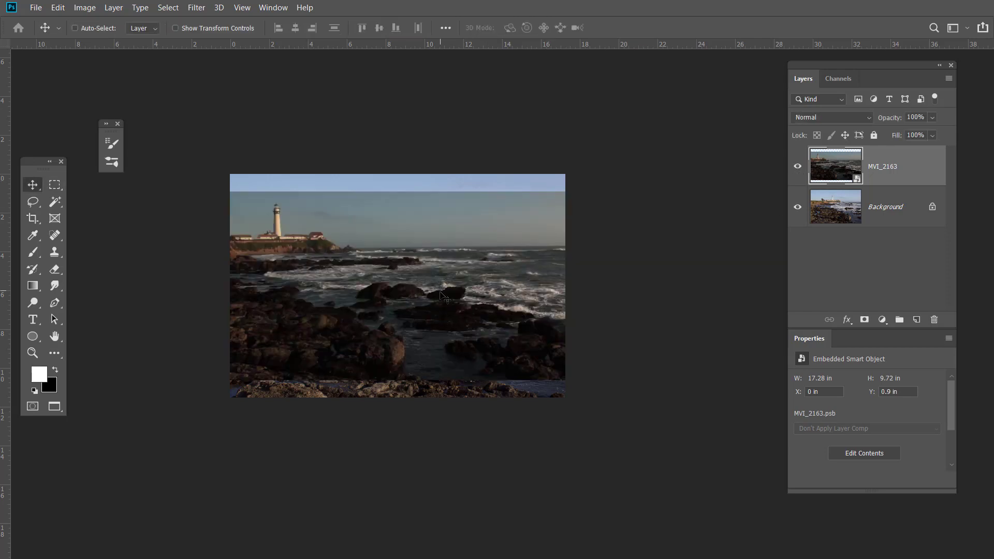
{"action": "mouse_move", "coordinate": [441, 292]}
{"action": "left_mouse_down"}
{"action": "mouse_move", "coordinate": [445, 356]}
{"action": "mouse_move", "coordinate": [438, 299]}
{"action": "left_mouse_up"}
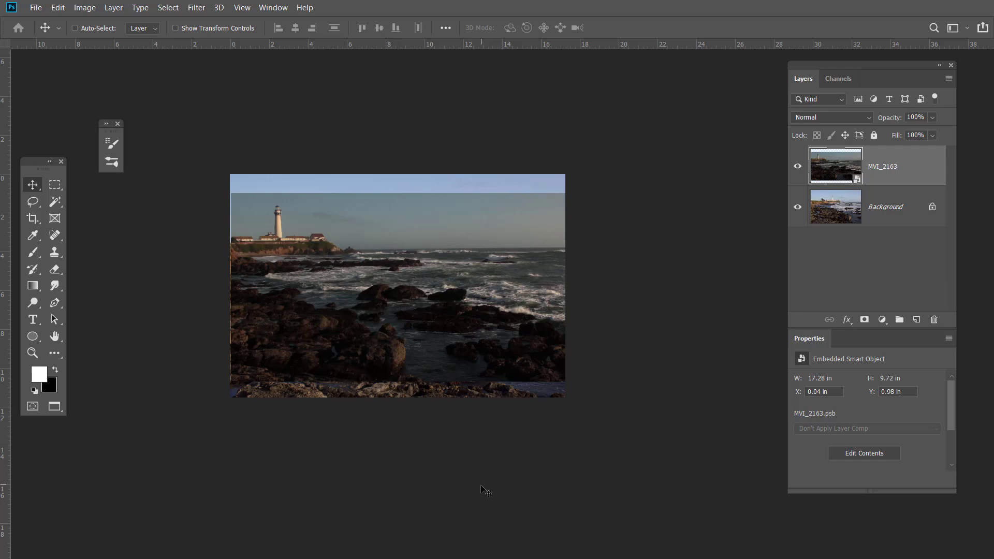
- Zoom the view in while toggling the MVI_2163 layer's visibility against the Background
{"action": "left_click", "coordinate": [799, 167]}
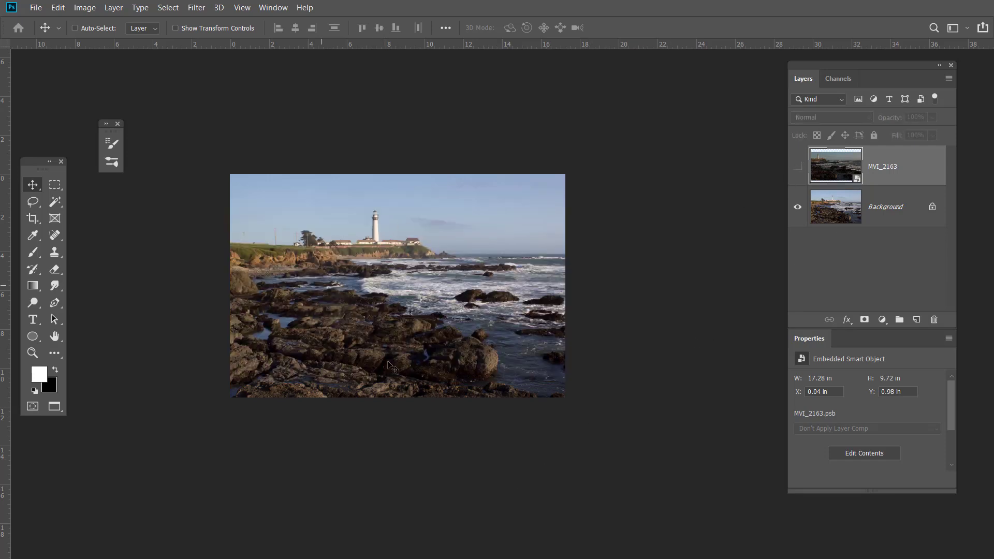
{"action": "key", "text": "ctrl"}
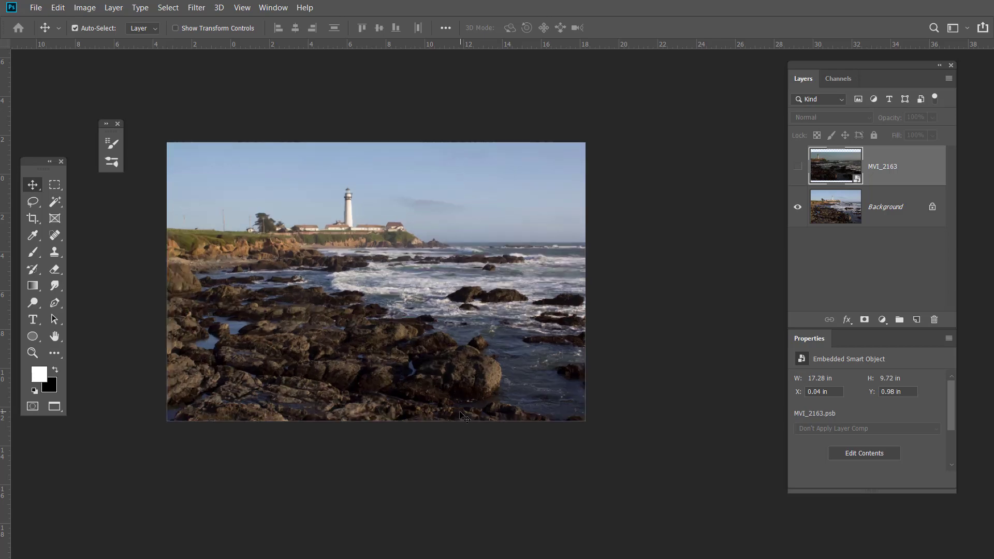
{"action": "key", "text": "ctrl+plus"}
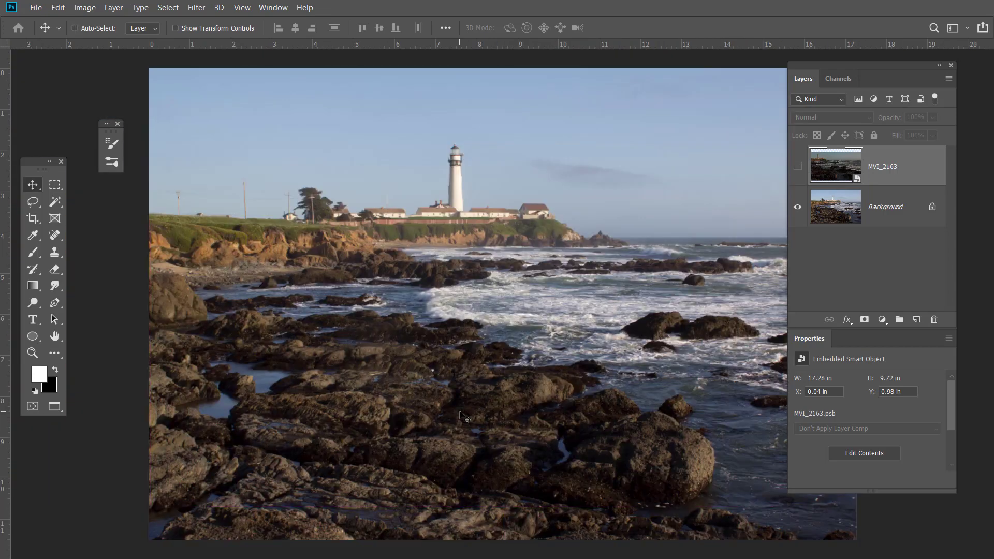
{"action": "left_click", "coordinate": [798, 166]}
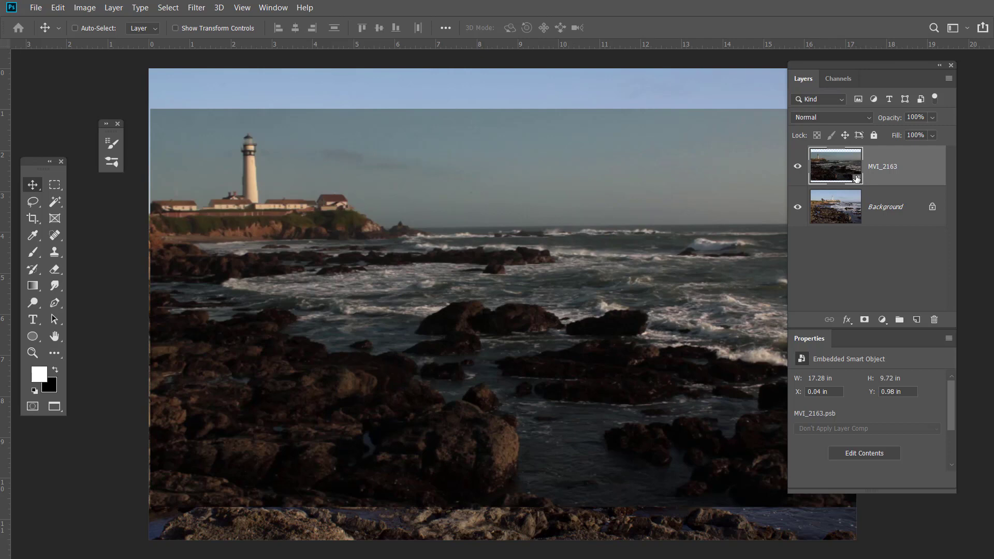
- Open Curves on the MVI_2163 layer and lower a midtone point to input 125, output 123
{"action": "left_click", "coordinate": [84, 7]}
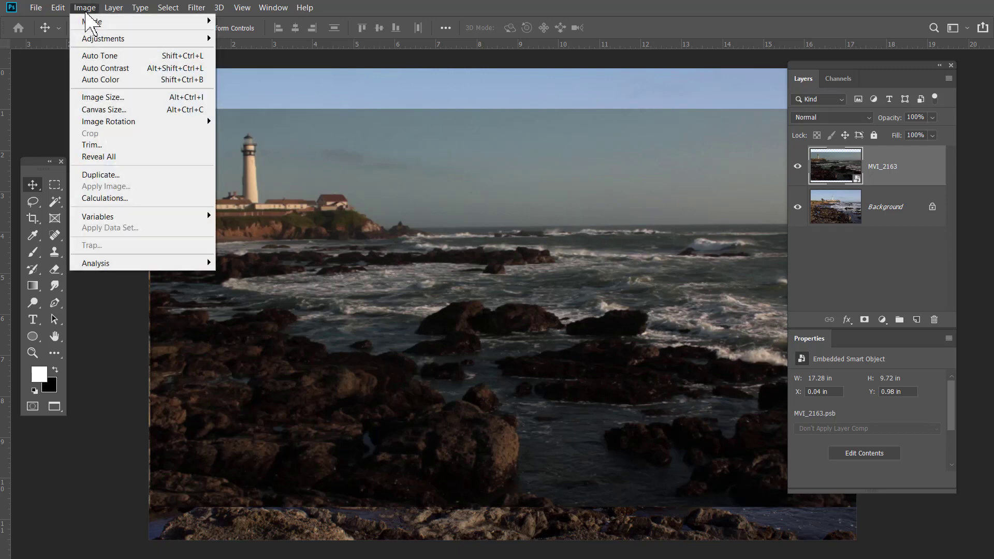
{"action": "mouse_move", "coordinate": [112, 39]}
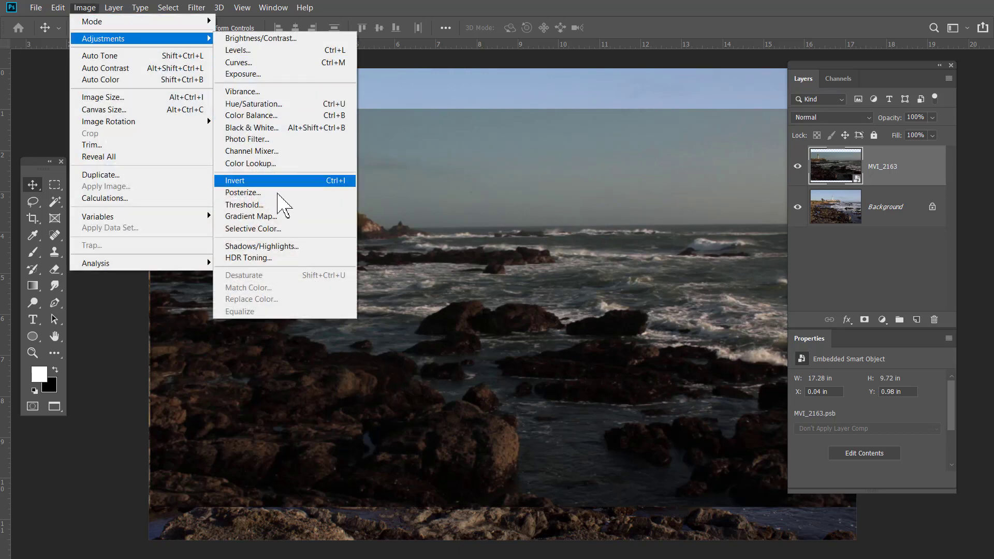
{"action": "left_click", "coordinate": [262, 62]}
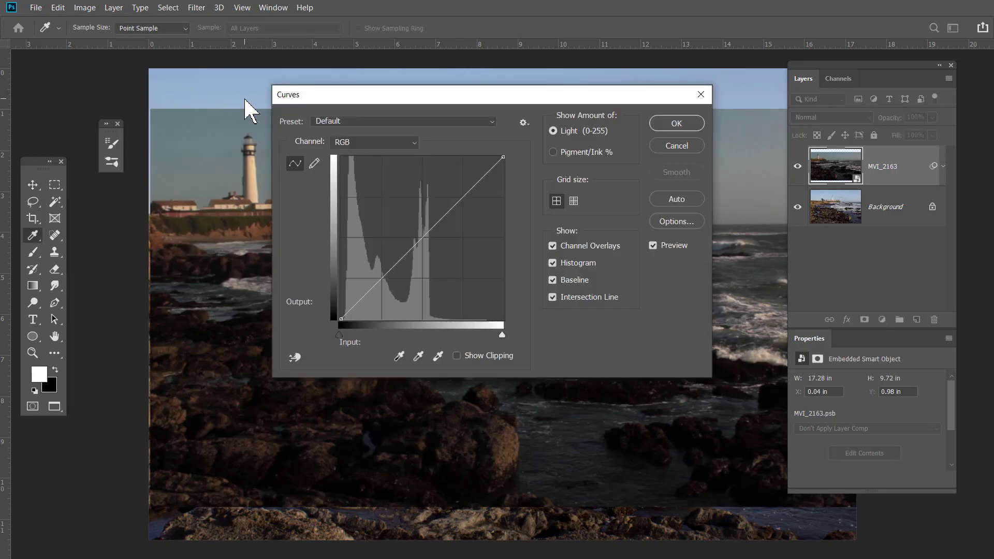
{"action": "left_click_drag", "start_coordinate": [548, 100], "coordinate": [757, 208]}
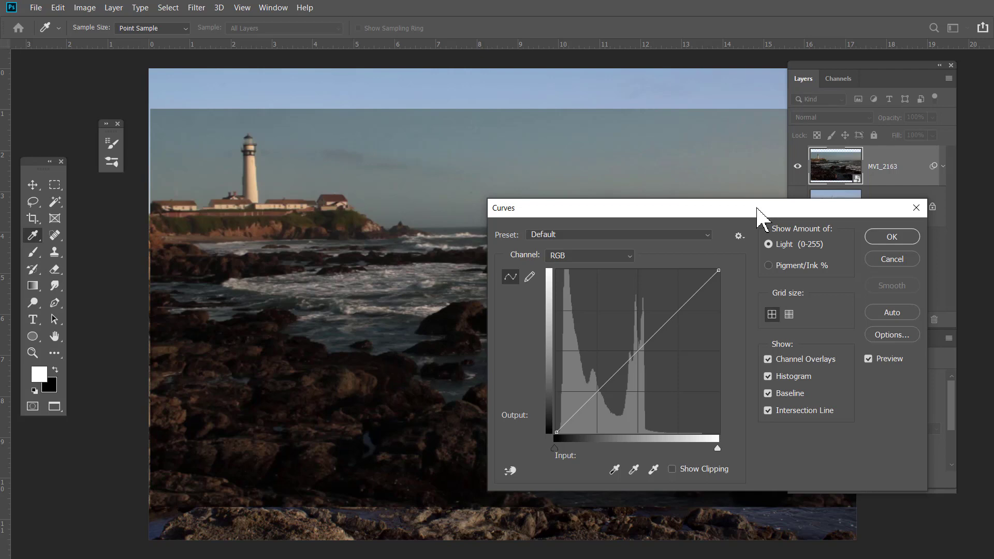
{"action": "left_click_drag", "start_coordinate": [702, 216], "coordinate": [644, 142]}
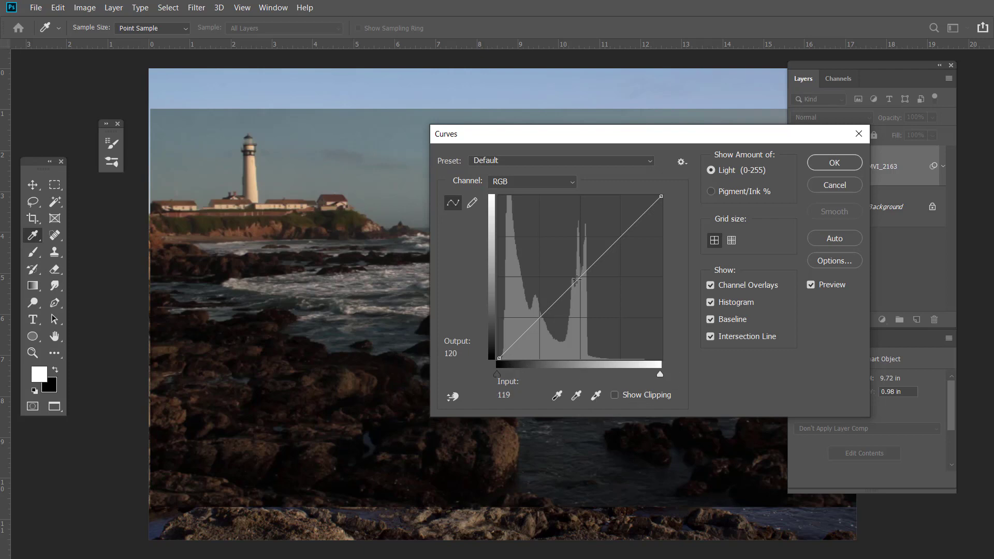
{"action": "left_click", "coordinate": [578, 278]}
{"action": "left_click_drag", "start_coordinate": [579, 277], "coordinate": [579, 280]}
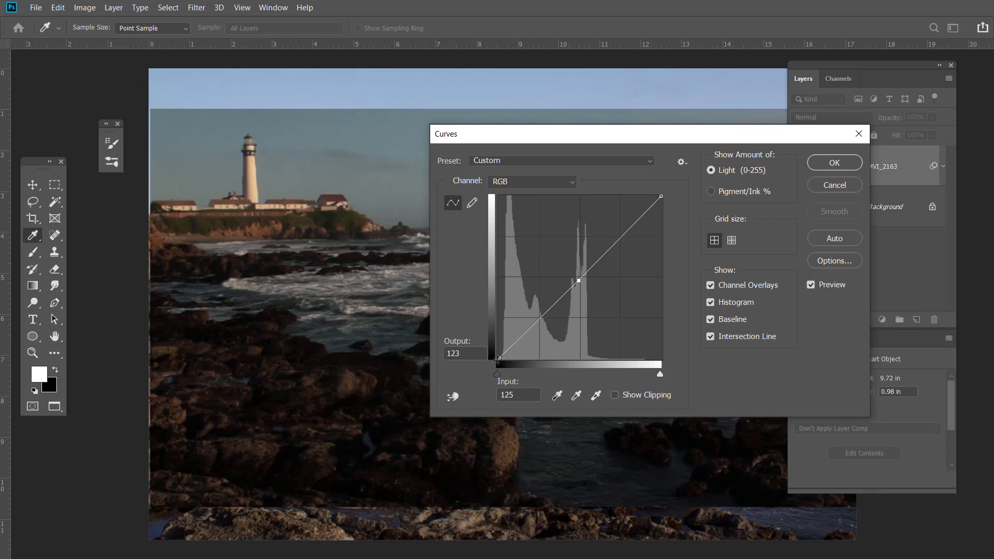
- Try reshaping the curve's black point and middle, then reset it to a straight line
{"action": "left_click_drag", "start_coordinate": [499, 358], "coordinate": [481, 283]}
{"action": "left_click_drag", "start_coordinate": [578, 279], "coordinate": [592, 342]}
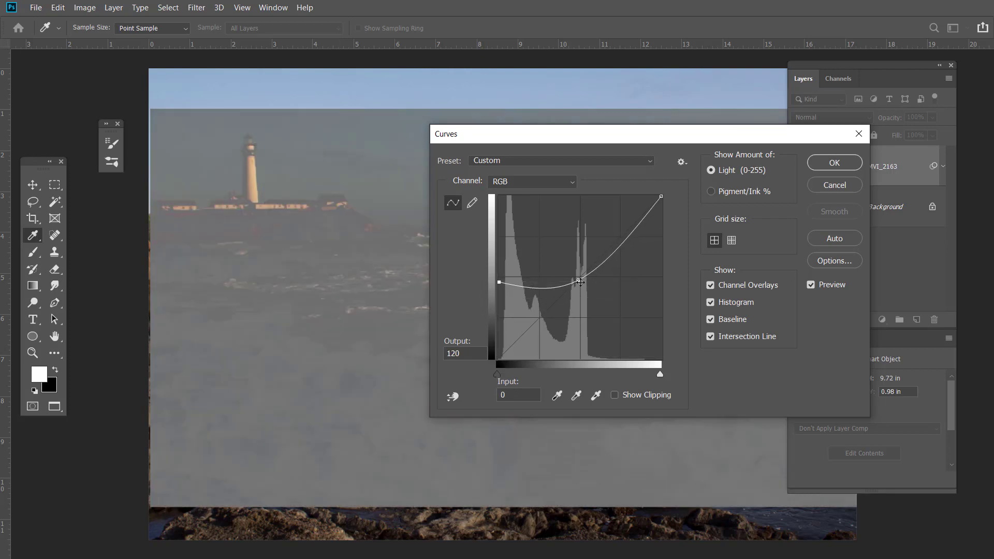
{"action": "left_click_drag", "start_coordinate": [603, 430], "coordinate": [588, 465]}
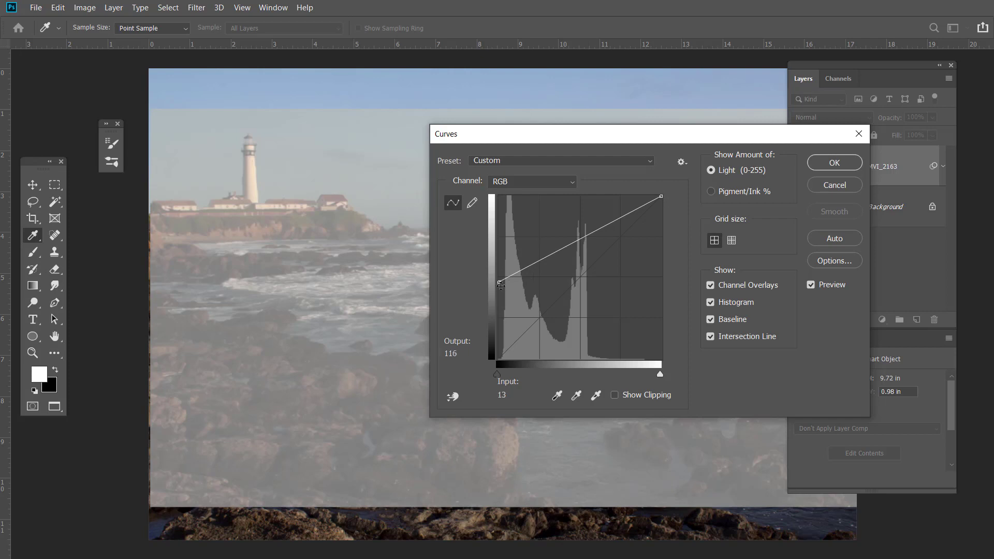
{"action": "left_click_drag", "start_coordinate": [499, 282], "coordinate": [483, 377]}
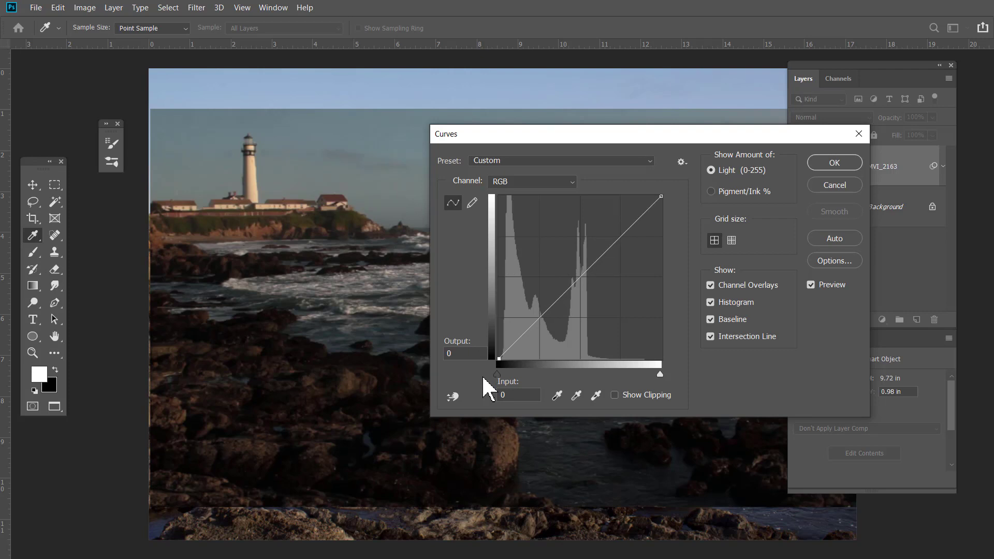
- Raise a midtone point to input 93, output 147 and apply Curves as a smart filter
{"action": "left_click_drag", "start_coordinate": [646, 143], "coordinate": [831, 147]}
{"action": "left_click_drag", "start_coordinate": [753, 285], "coordinate": [742, 268]}
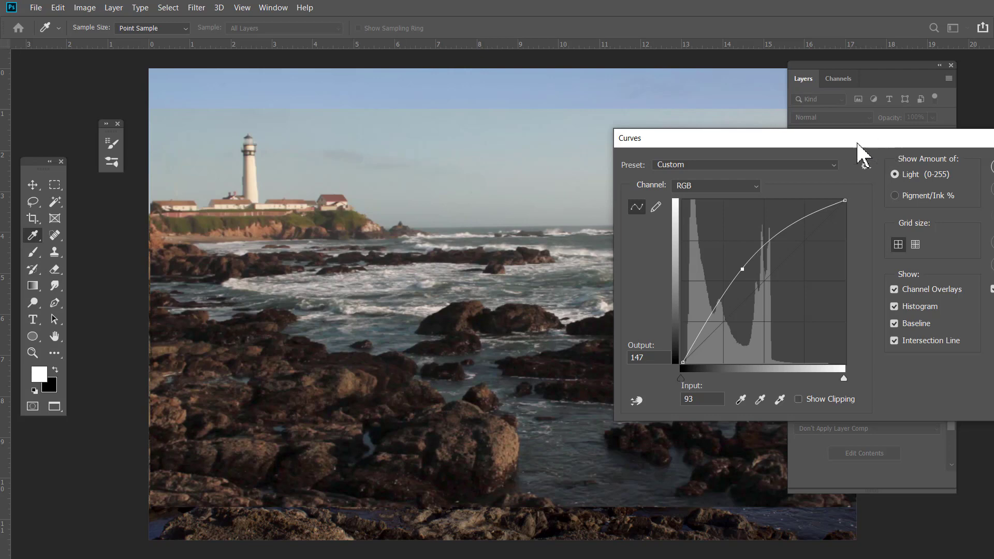
{"action": "left_click_drag", "start_coordinate": [861, 151], "coordinate": [539, 180]}
{"action": "left_click", "coordinate": [694, 197]}
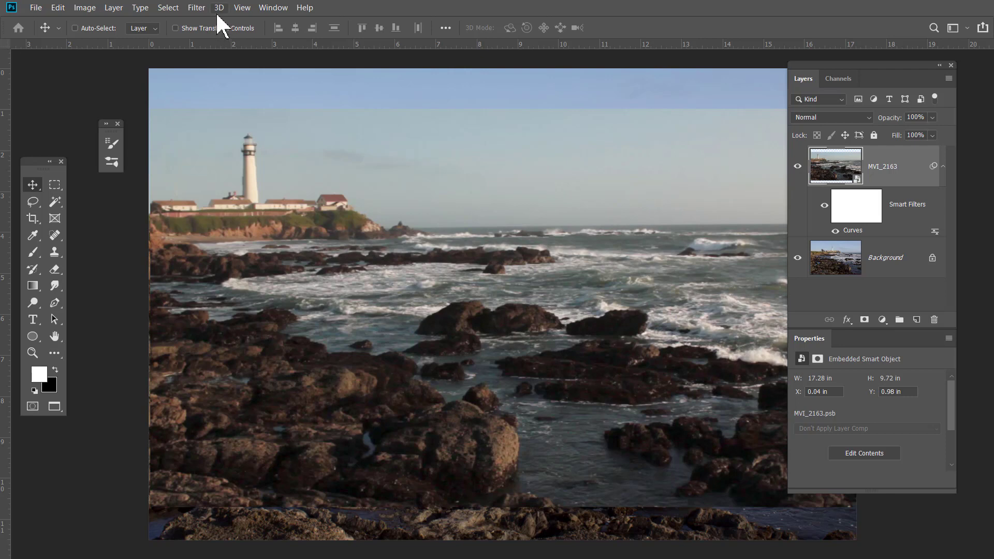
- Open the Filter menu to reach Camera Raw Filter
{"action": "left_click", "coordinate": [196, 8]}
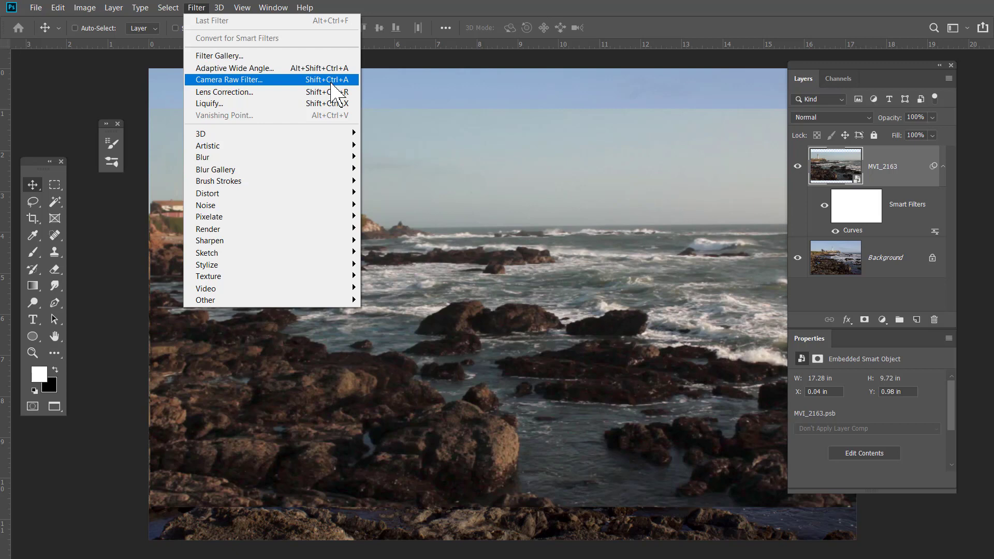
- Open Camera Raw Filter on the MVI_2163 layer and raise Shadows to +79
{"action": "left_click", "coordinate": [261, 81]}
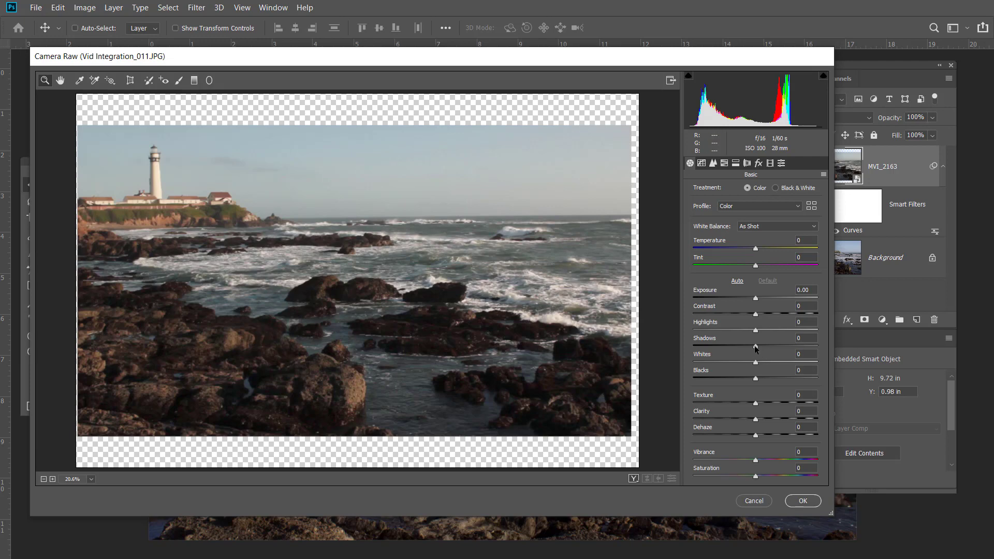
{"action": "left_click_drag", "start_coordinate": [756, 349], "coordinate": [805, 343]}
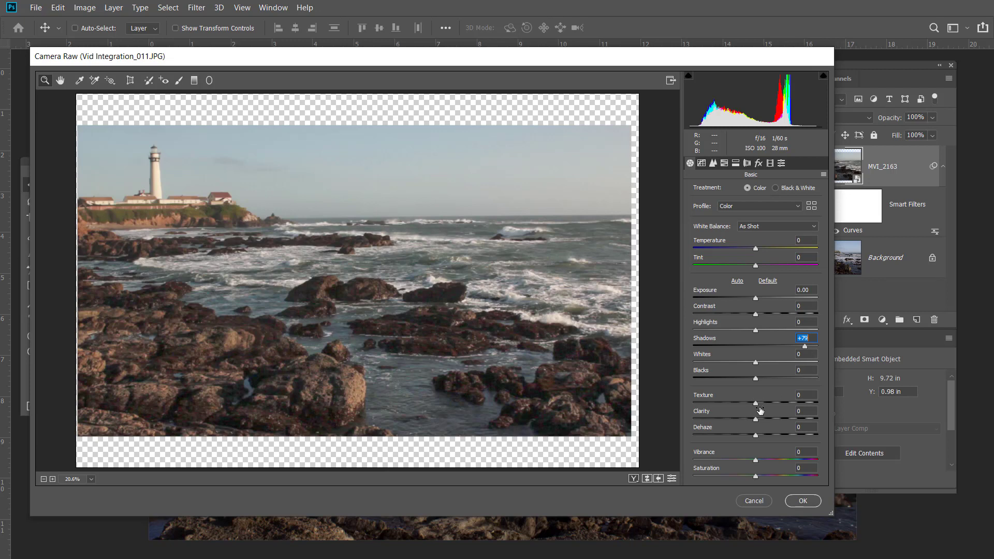
- Zoom the Camera Raw preview to 50%, set Texture +34 and Clarity +44, and apply
{"action": "key", "text": "ctrl+plus"}
{"action": "key", "text": "ctrl+plus"}
{"action": "key", "text": "ctrl+plus"}
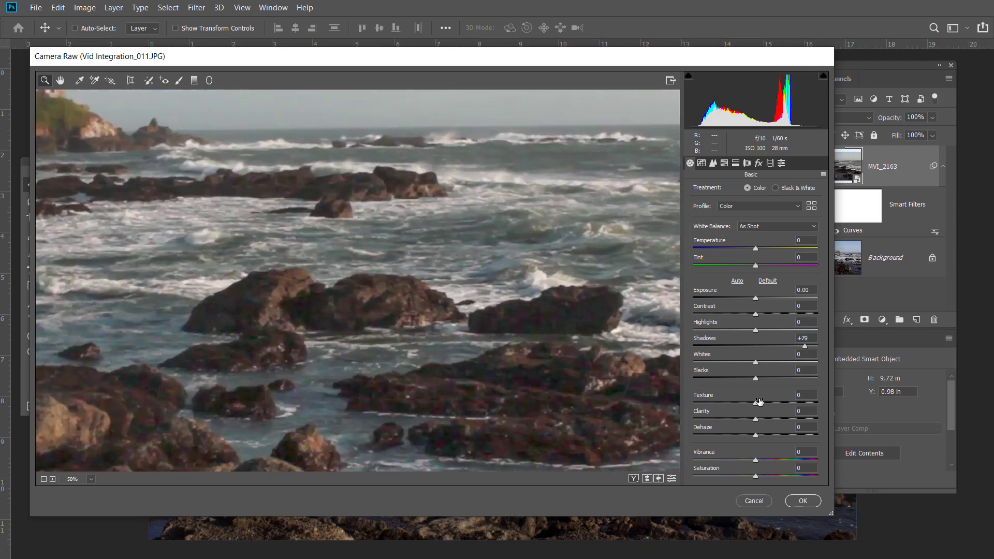
{"action": "left_click_drag", "start_coordinate": [758, 402], "coordinate": [778, 410]}
{"action": "left_click_drag", "start_coordinate": [756, 421], "coordinate": [784, 420]}
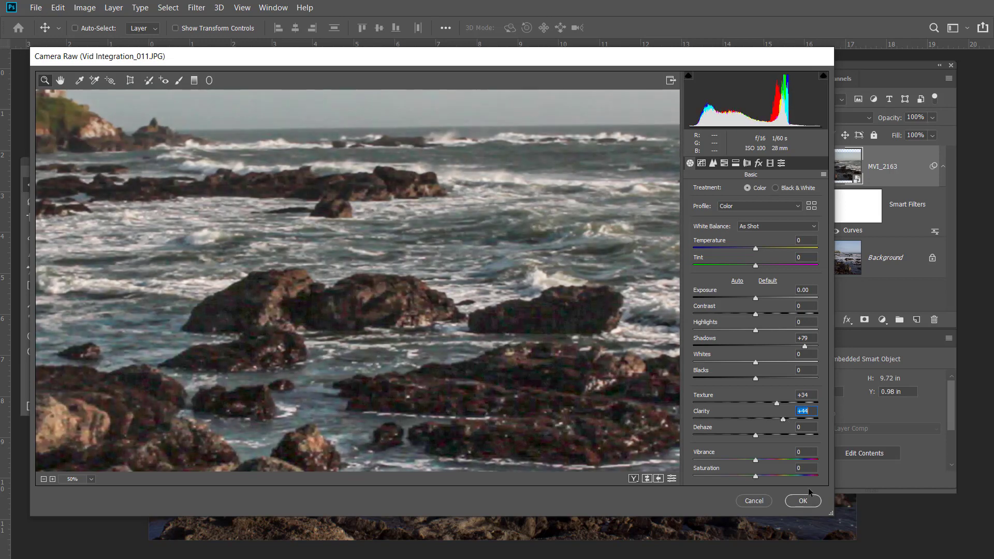
{"action": "left_click", "coordinate": [803, 503]}
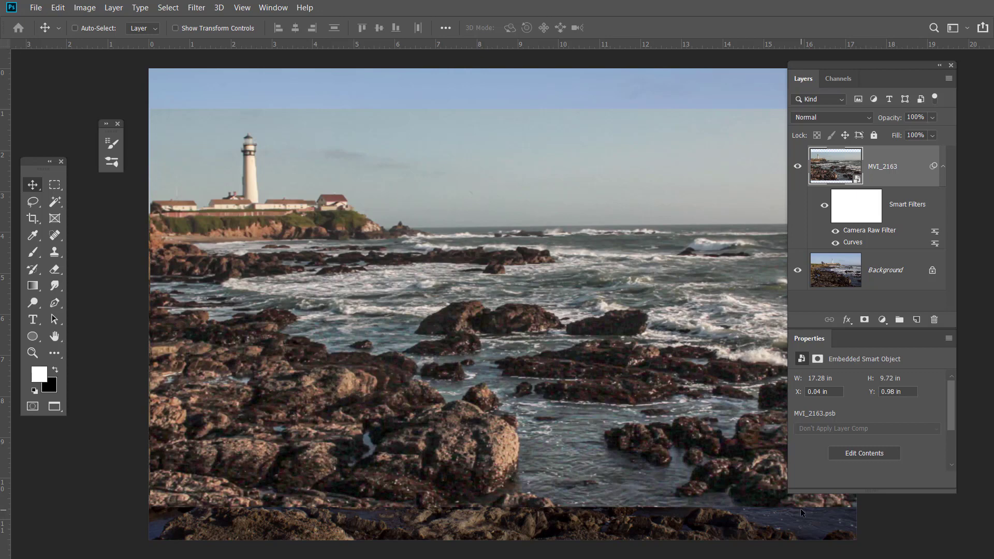
{"action": "key", "text": "ctrl+alt+o"}
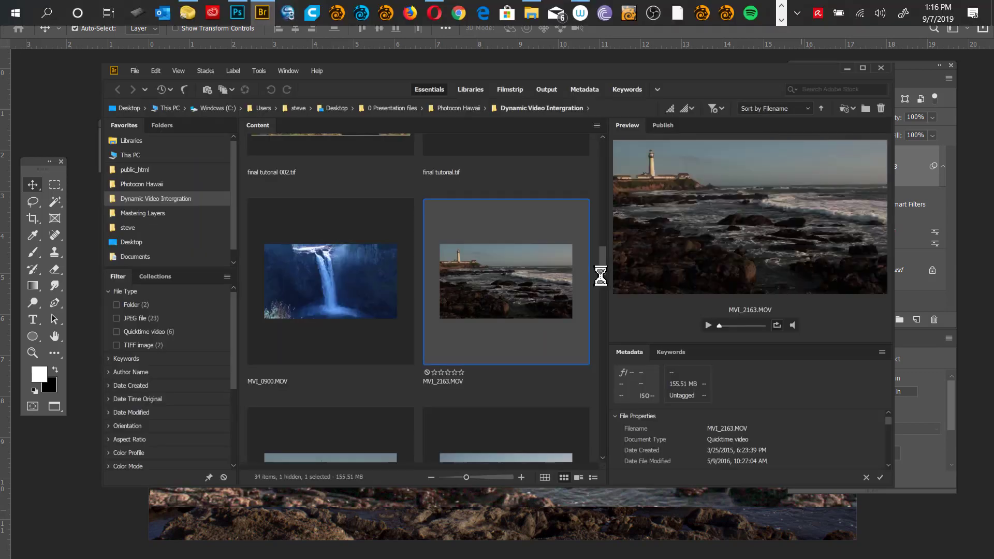
- Select MVI_2562.MOV in Bridge and drag it onto the Photoshop canvas as a new layer
{"action": "left_click_drag", "start_coordinate": [602, 266], "coordinate": [602, 286]}
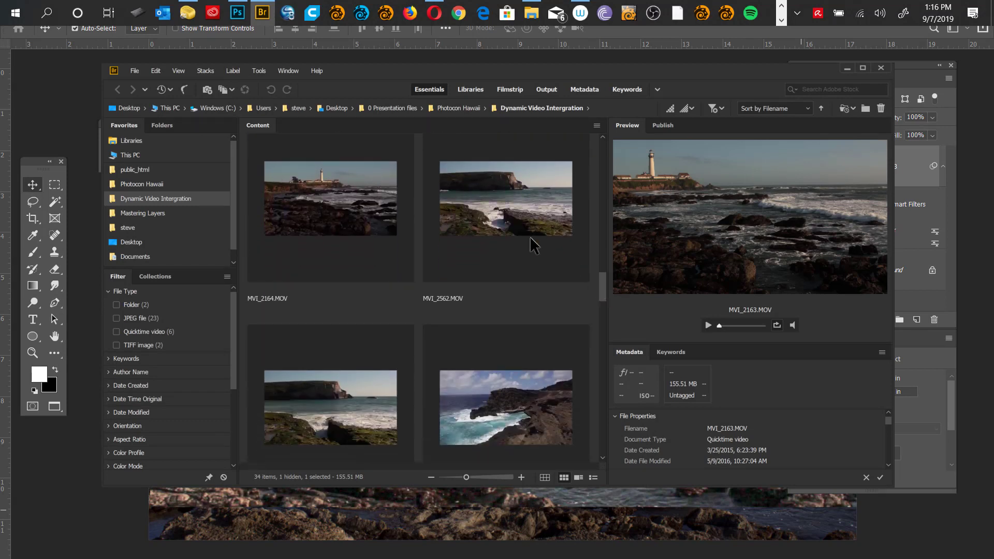
{"action": "left_click", "coordinate": [530, 236]}
{"action": "left_click_drag", "start_coordinate": [530, 237], "coordinate": [805, 515]}
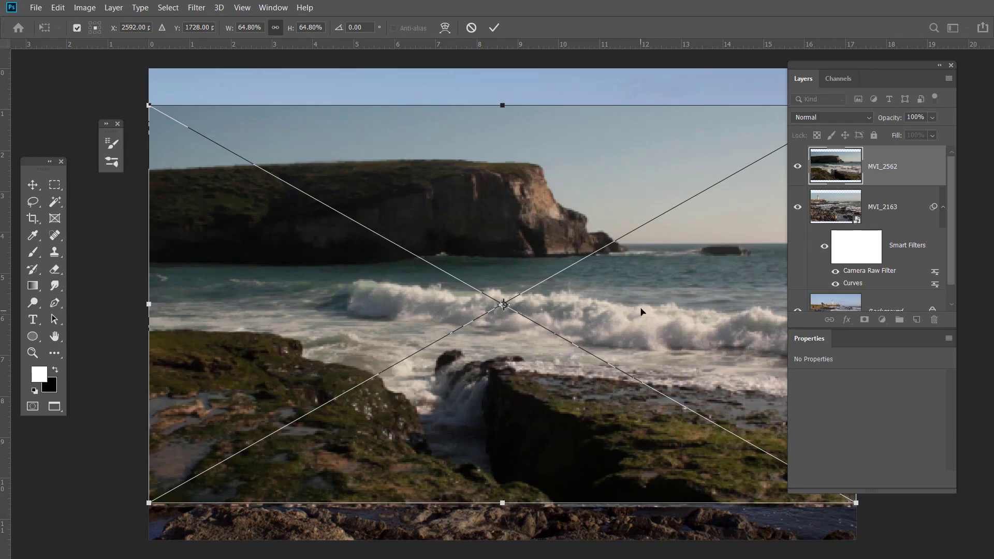
- Move the MVI_2562 wave layer lower and set its blend mode to Darken
{"action": "left_click_drag", "start_coordinate": [642, 303], "coordinate": [640, 340]}
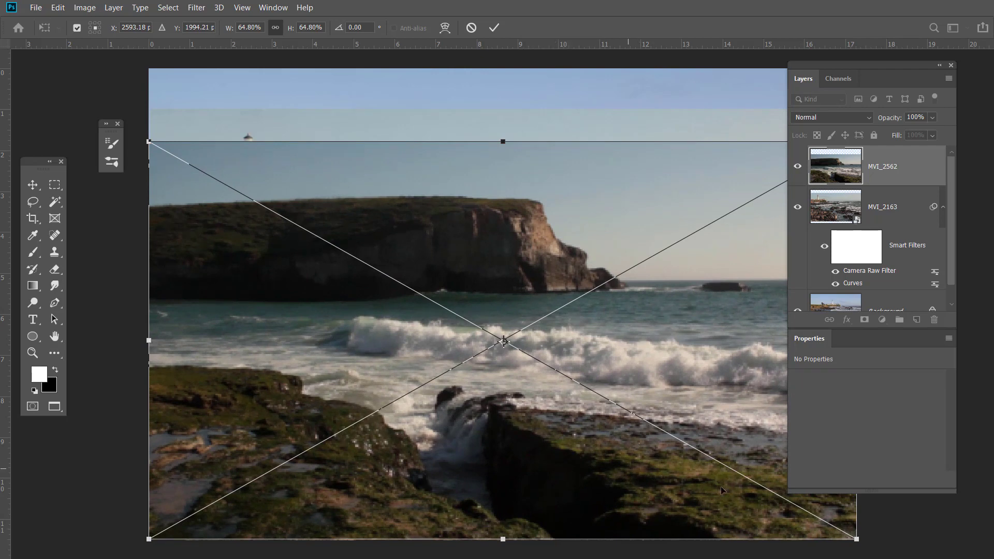
{"action": "left_click", "coordinate": [870, 119]}
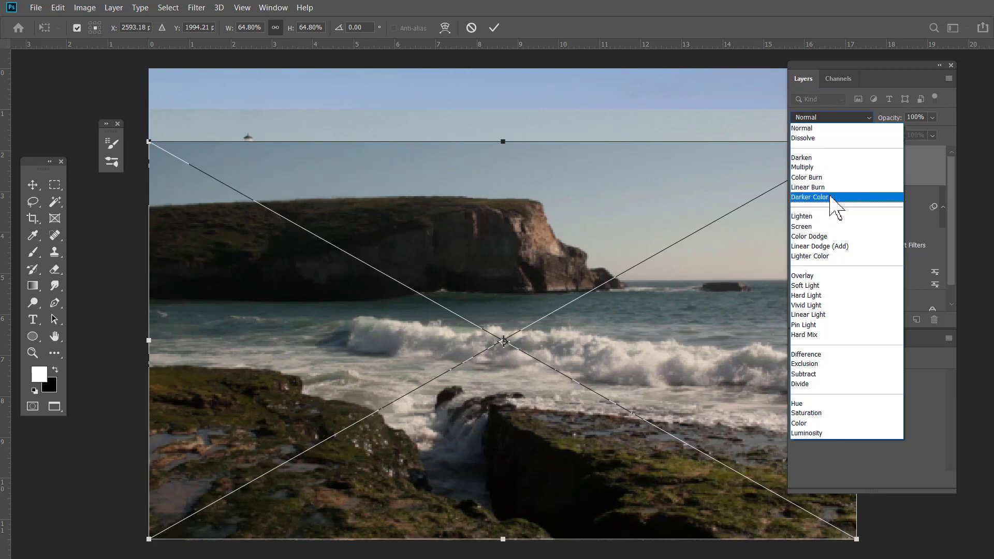
{"action": "key", "text": "Escape"}
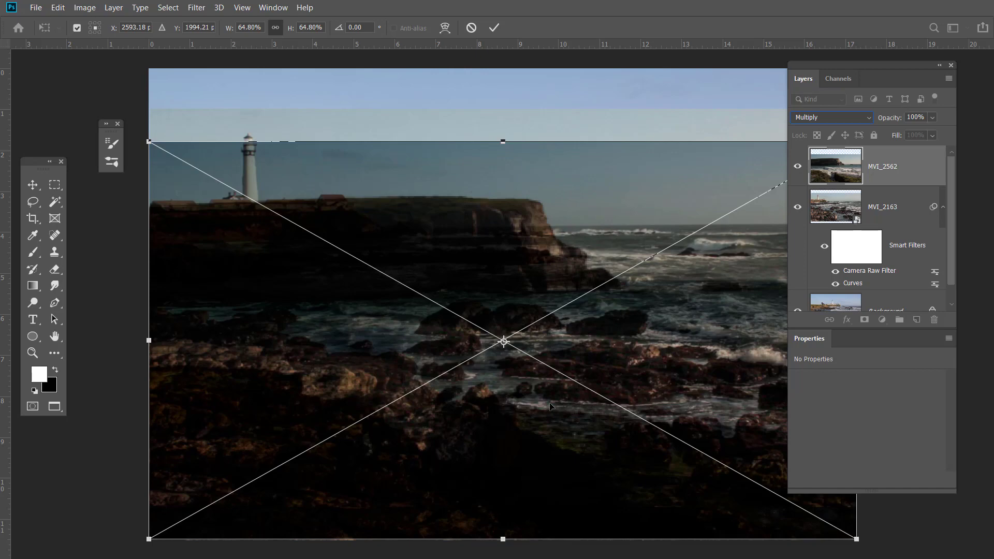
{"action": "left_click", "coordinate": [862, 117]}
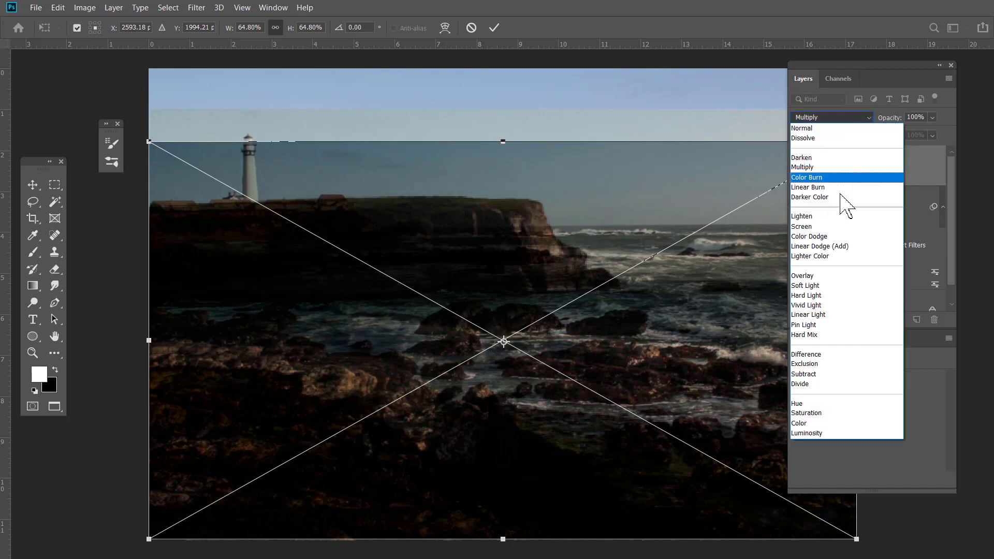
{"action": "left_click", "coordinate": [823, 278]}
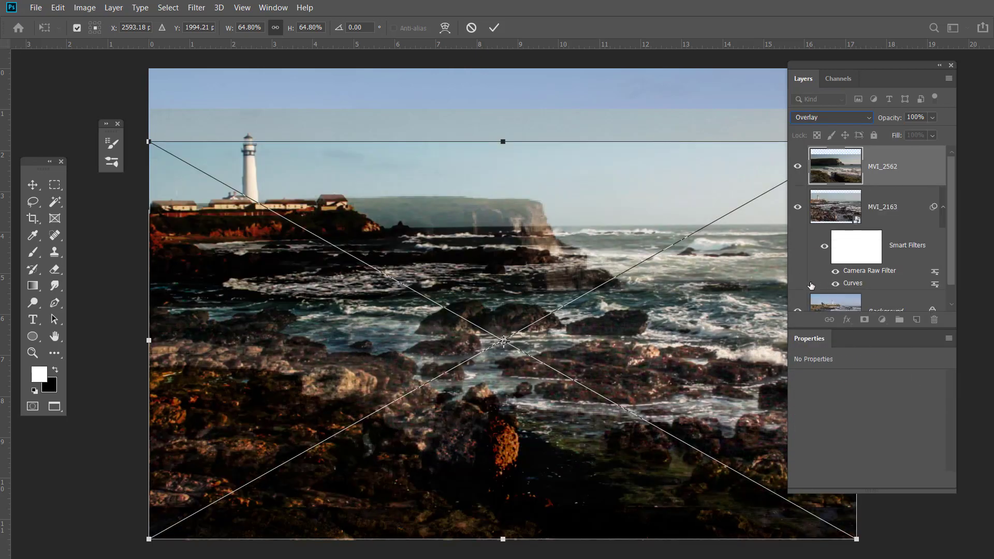
{"action": "mouse_move", "coordinate": [695, 361]}
{"action": "left_mouse_down"}
{"action": "mouse_move", "coordinate": [694, 332]}
{"action": "mouse_move", "coordinate": [695, 376]}
{"action": "left_mouse_up"}
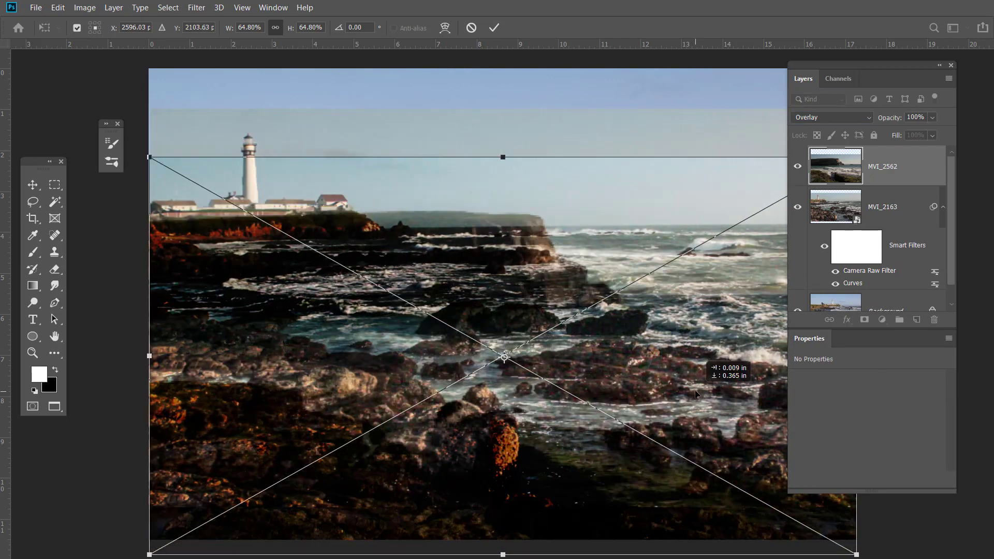
{"action": "left_click", "coordinate": [866, 116]}
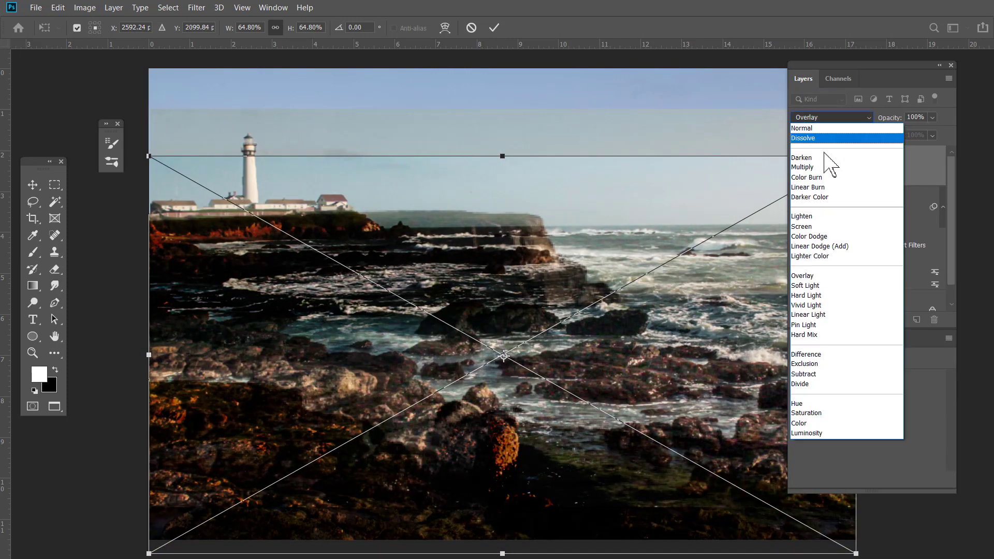
{"action": "left_click", "coordinate": [826, 160]}
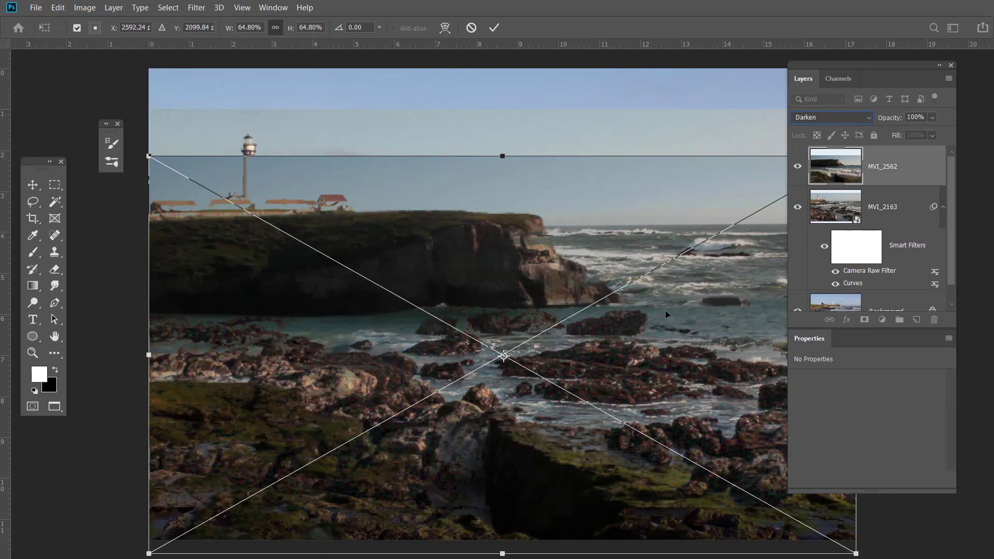
- Reposition and enlarge the wave layer to 19.29 × 10.853 in, then commit the transform
{"action": "left_click_drag", "start_coordinate": [637, 356], "coordinate": [641, 379]}
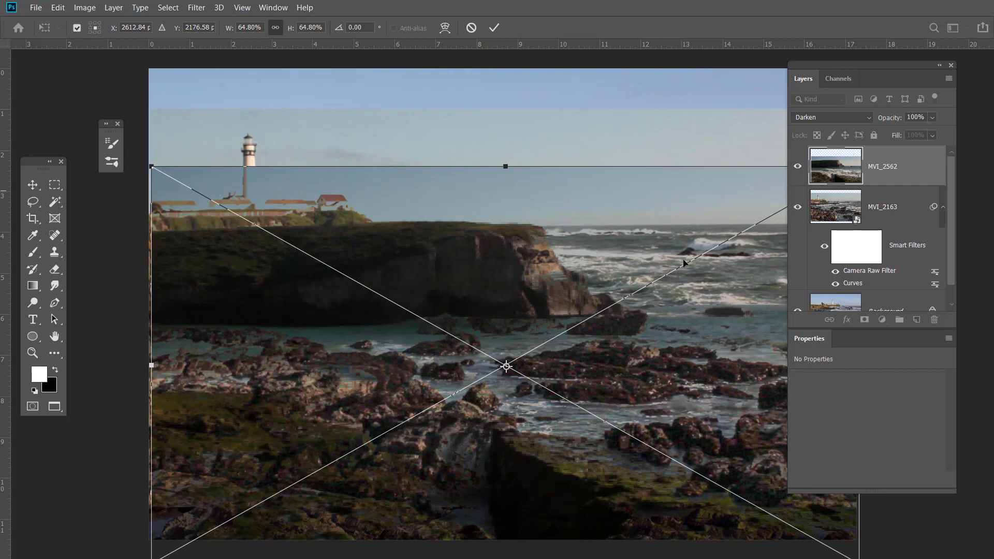
{"action": "mouse_move", "coordinate": [638, 331]}
{"action": "left_mouse_down"}
{"action": "mouse_move", "coordinate": [636, 357]}
{"action": "mouse_move", "coordinate": [632, 330]}
{"action": "mouse_move", "coordinate": [633, 341]}
{"action": "left_mouse_up"}
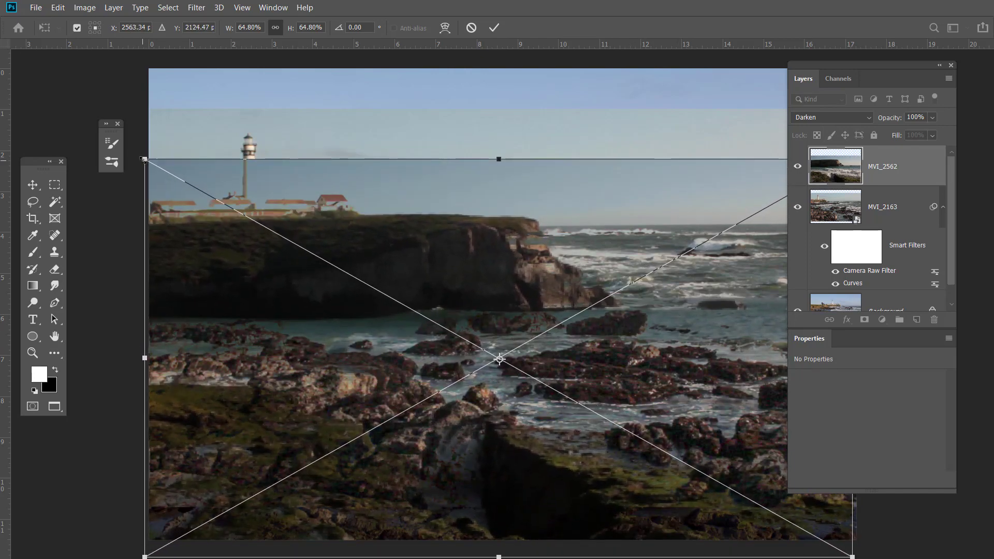
{"action": "left_click_drag", "start_coordinate": [143, 158], "coordinate": [99, 143]}
{"action": "left_click_drag", "start_coordinate": [607, 381], "coordinate": [607, 382]}
{"action": "key", "text": "Return"}
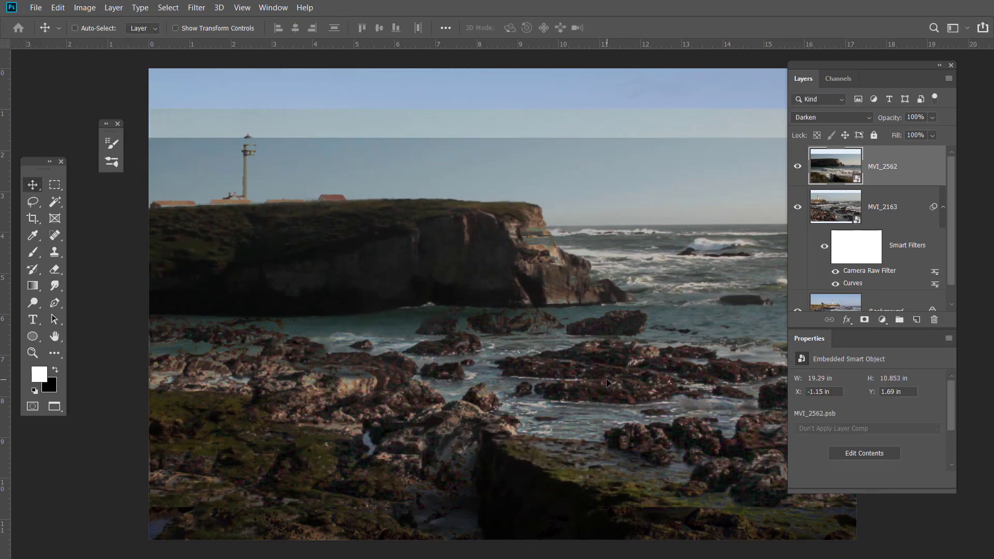
- Set the wave layer back to Normal blending and zoom out to see the whole canvas
{"action": "left_click", "coordinate": [864, 117]}
{"action": "left_click", "coordinate": [846, 130]}
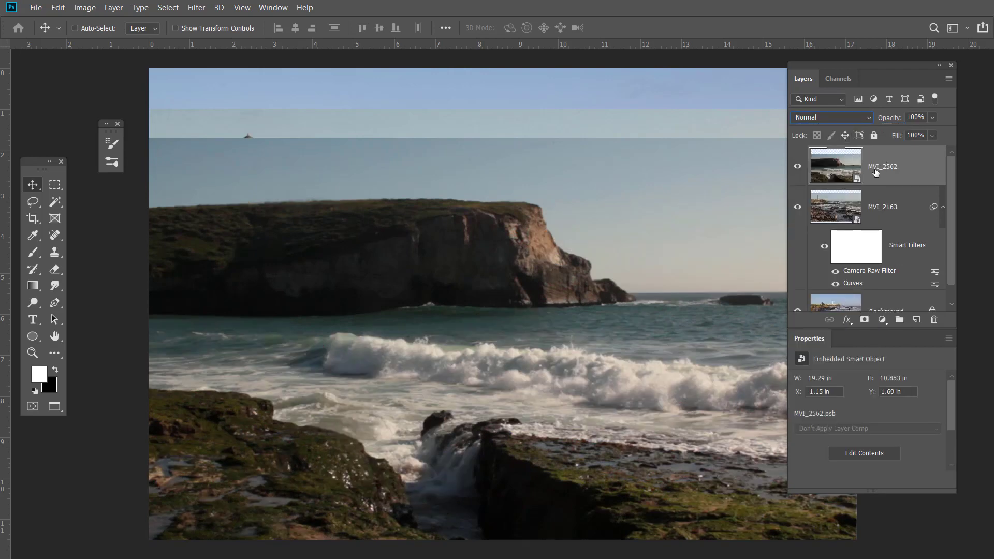
{"action": "key", "text": "ctrl+minus"}
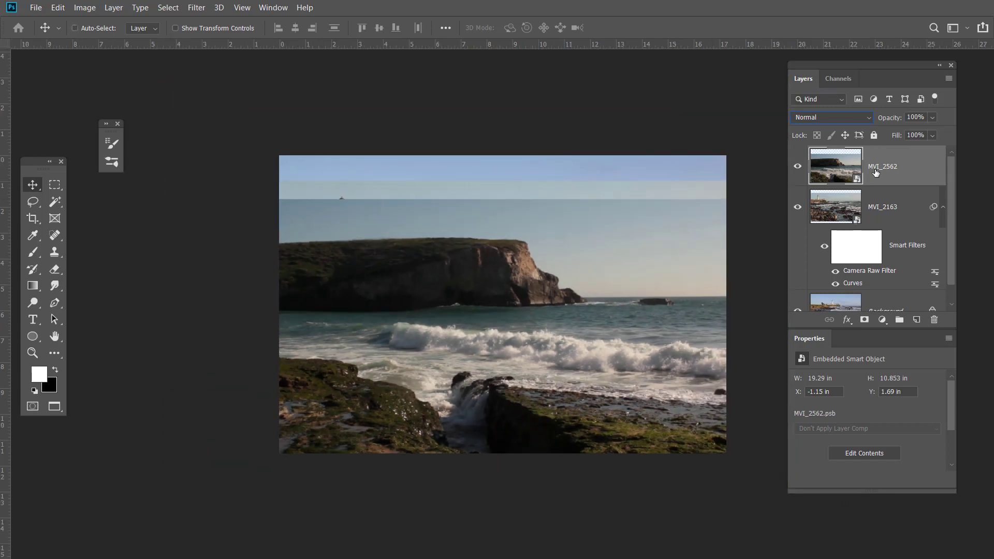
{"action": "left_click_drag", "start_coordinate": [641, 376], "coordinate": [554, 369]}
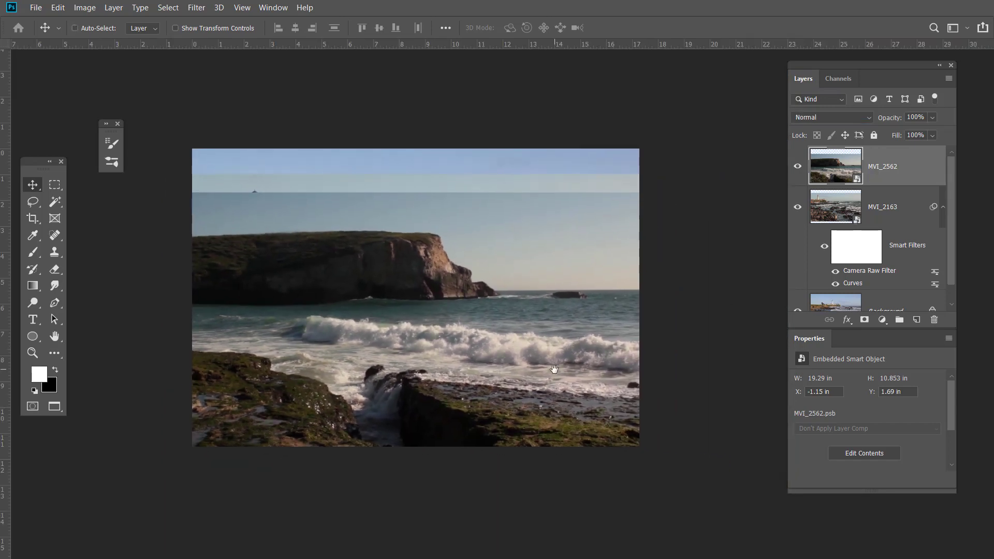
- Drag the crop's bottom edge down to make the canvas taller, and commit it
{"action": "key", "text": "c"}
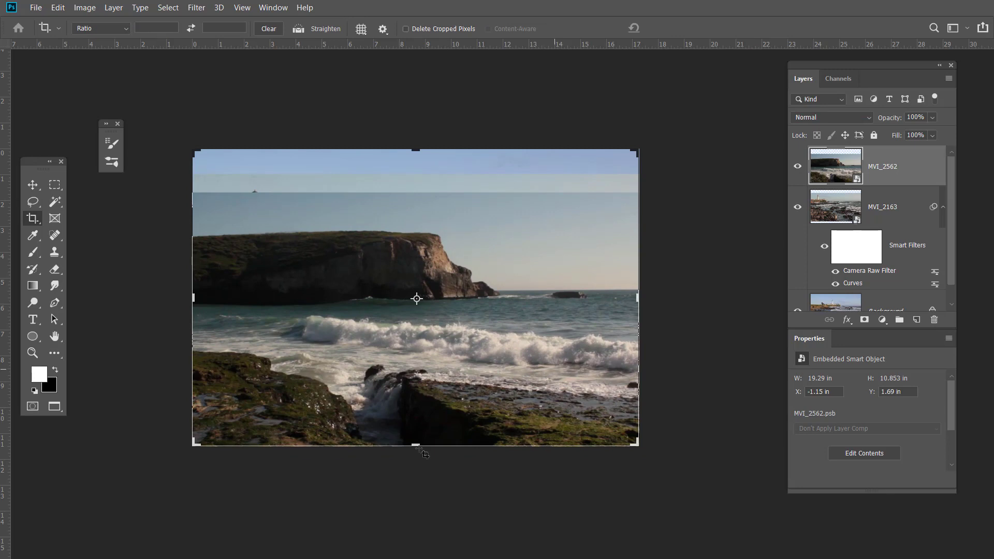
{"action": "mouse_move", "coordinate": [415, 445]}
{"action": "left_mouse_down"}
{"action": "mouse_move", "coordinate": [418, 475]}
{"action": "mouse_move", "coordinate": [416, 459]}
{"action": "left_mouse_up"}
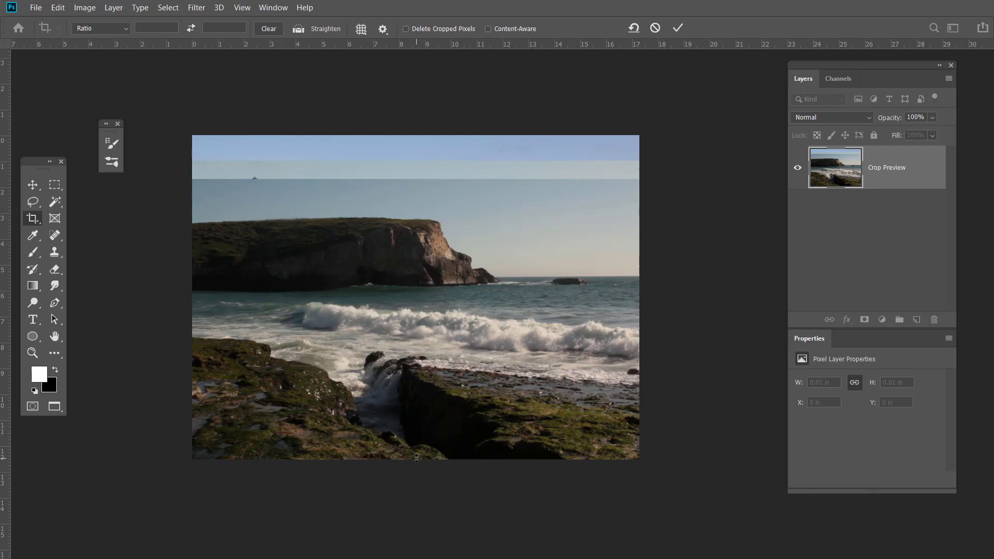
{"action": "key", "text": "Return"}
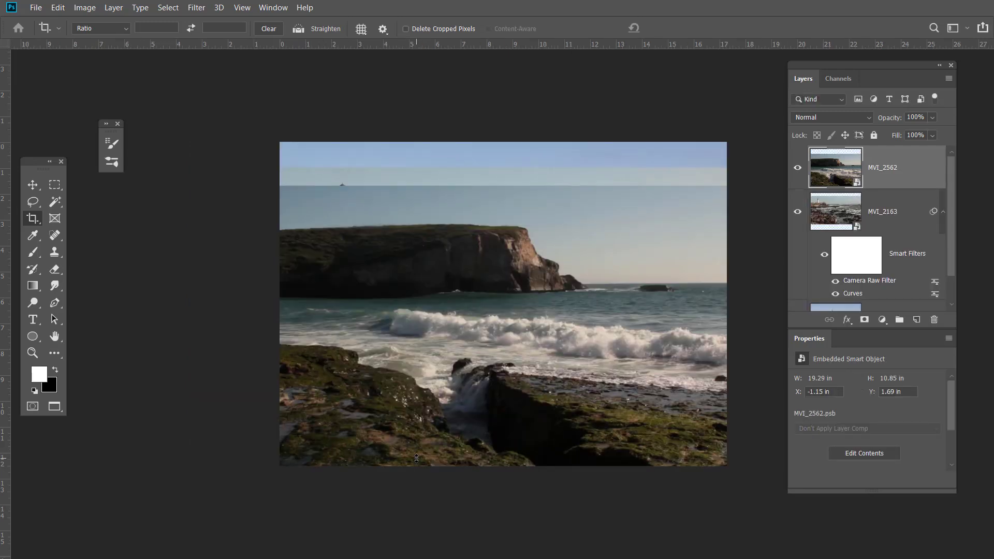
- Hide MVI_2562 and Layer 0, make MVI_2163 active, and recentre the lighthouse in view
{"action": "left_click", "coordinate": [797, 168]}
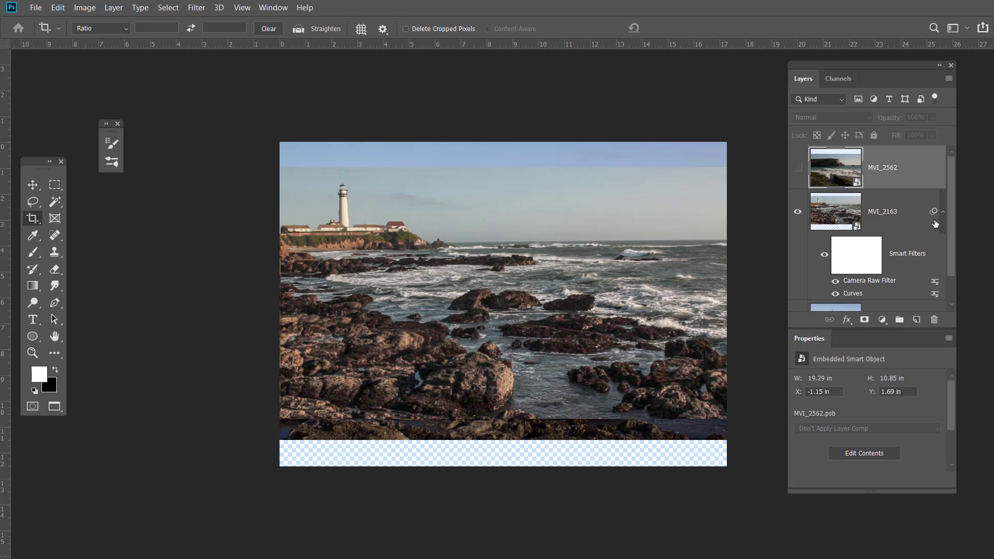
{"action": "scroll", "coordinate": [950, 244], "scroll_direction": "down", "scroll_amount": 1}
{"action": "scroll", "coordinate": [954, 259], "scroll_direction": "down", "scroll_amount": 1}
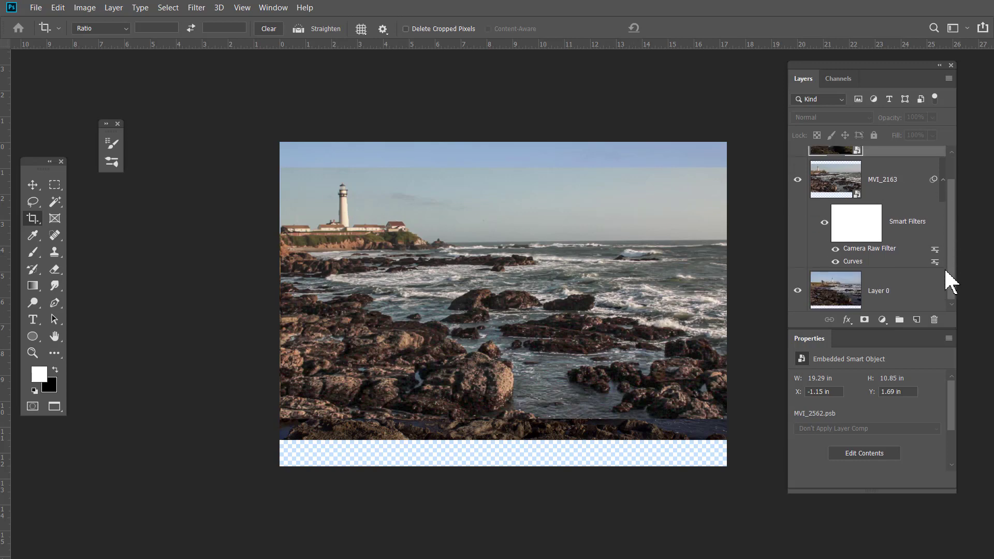
{"action": "left_click", "coordinate": [798, 290]}
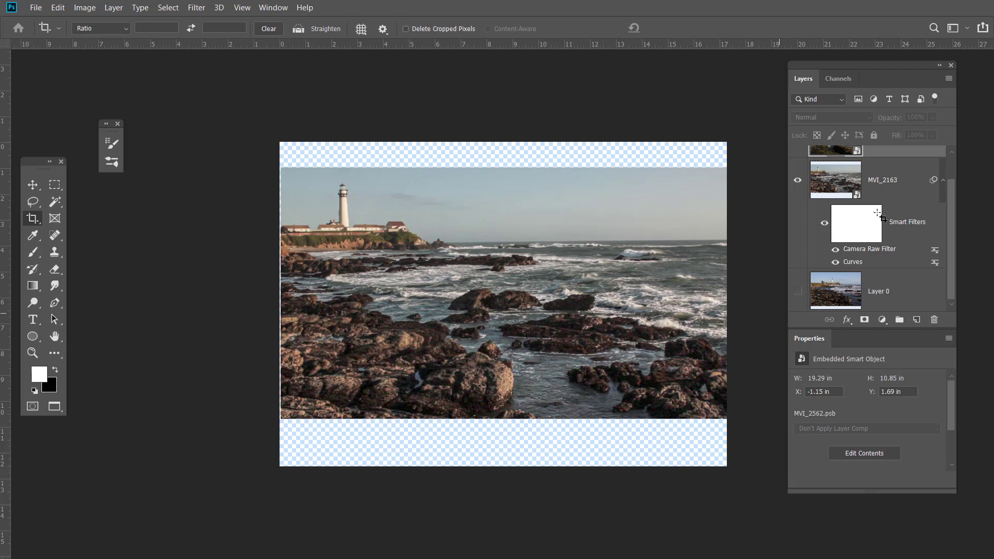
{"action": "left_click", "coordinate": [860, 186]}
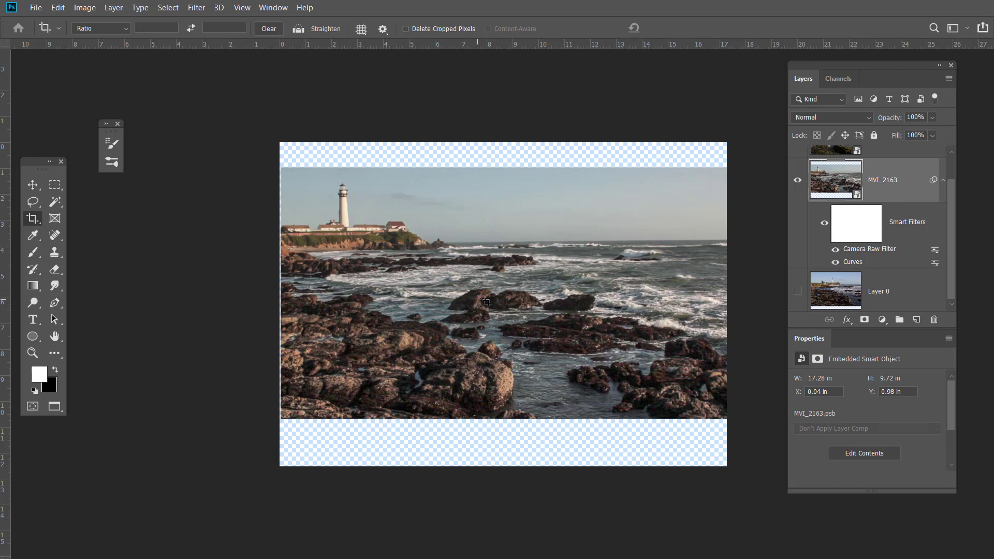
{"action": "scroll", "coordinate": [490, 300], "scroll_direction": "up", "scroll_amount": 1}
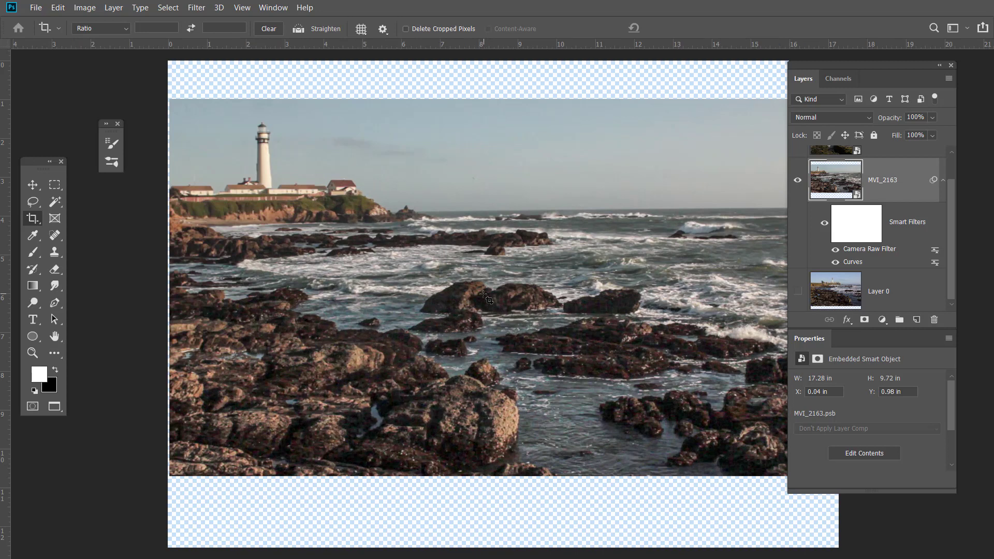
{"action": "left_click_drag", "start_coordinate": [533, 342], "coordinate": [455, 366]}
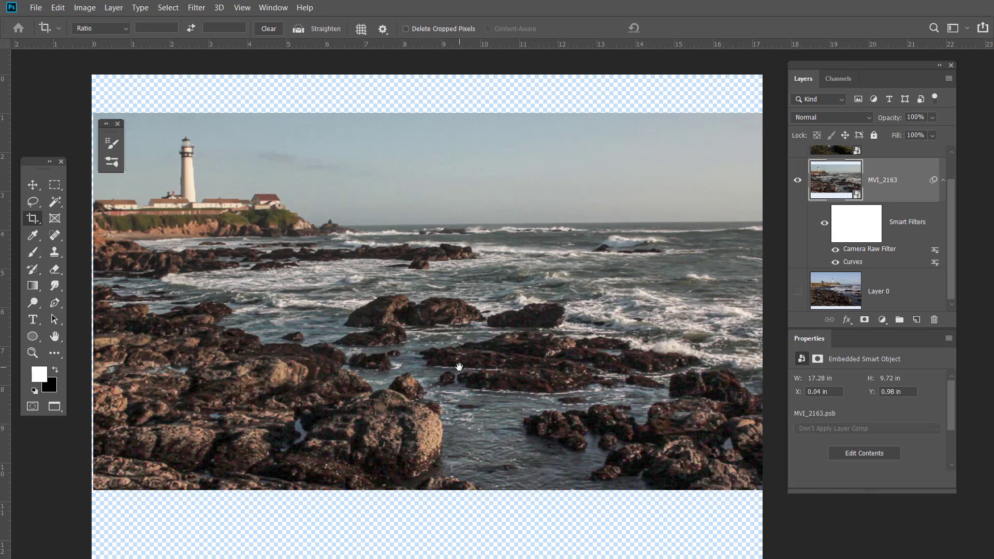
- Magic Wand the sky above the lighthouse and add a layer mask from the selection
{"action": "left_click", "coordinate": [54, 202]}
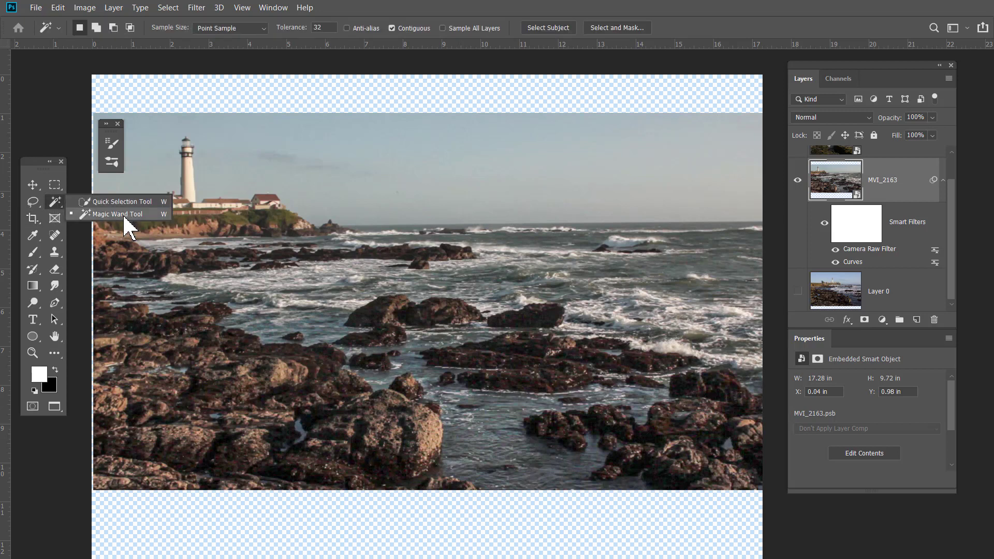
{"action": "left_click", "coordinate": [124, 215]}
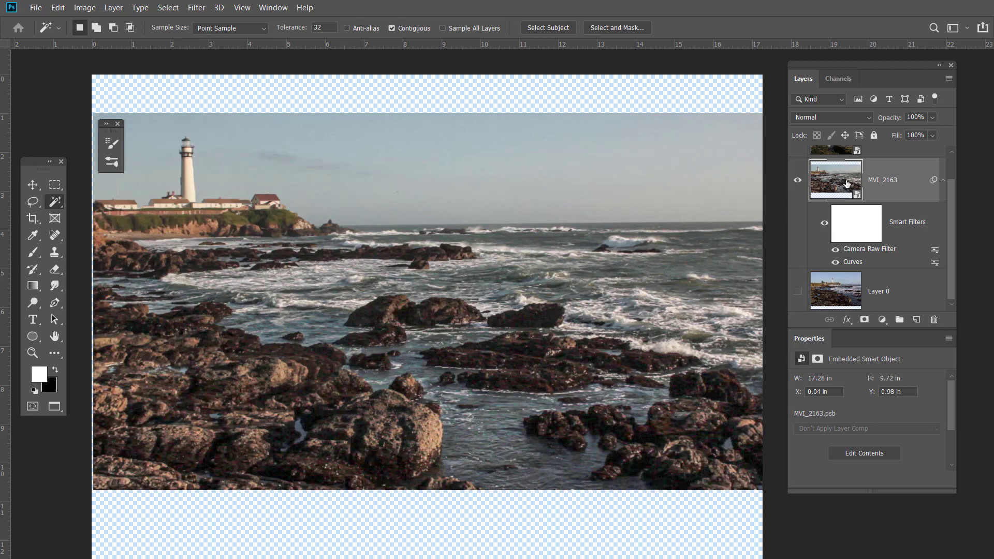
{"action": "left_click", "coordinate": [399, 184]}
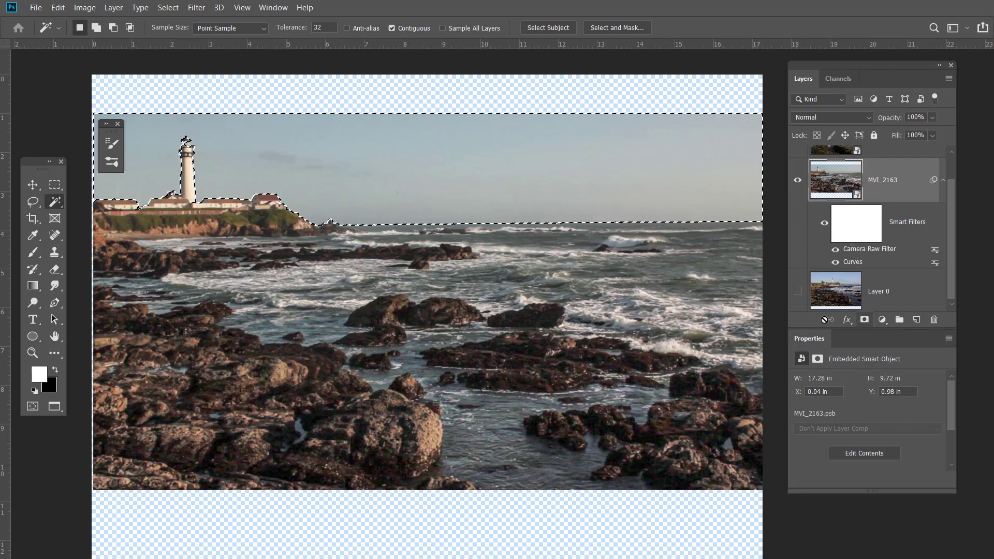
{"action": "left_click", "coordinate": [865, 322]}
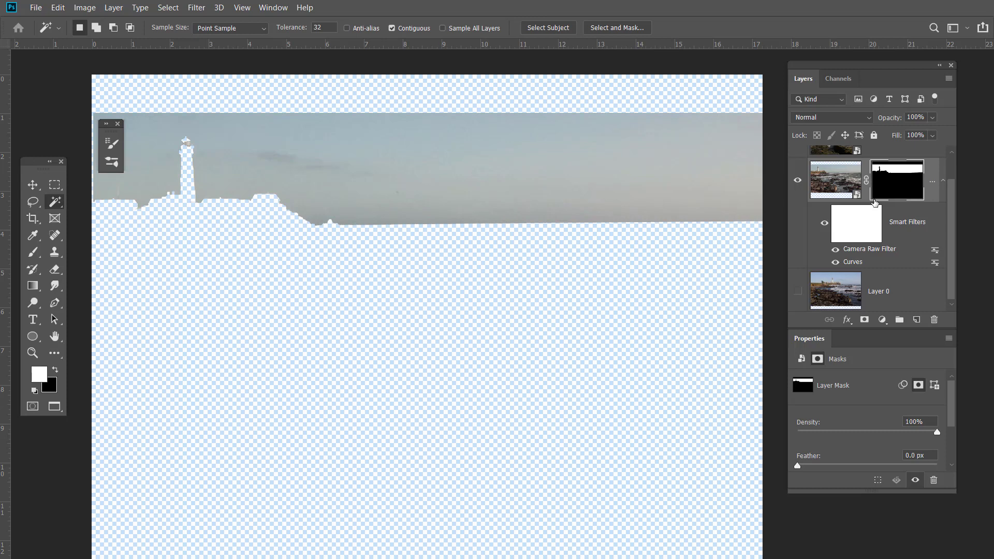
- Inspect the MVI_2163 mask alone, then invert it with Ctrl+I to hide the sky
{"action": "left_click", "coordinate": [899, 186], "text": "alt"}
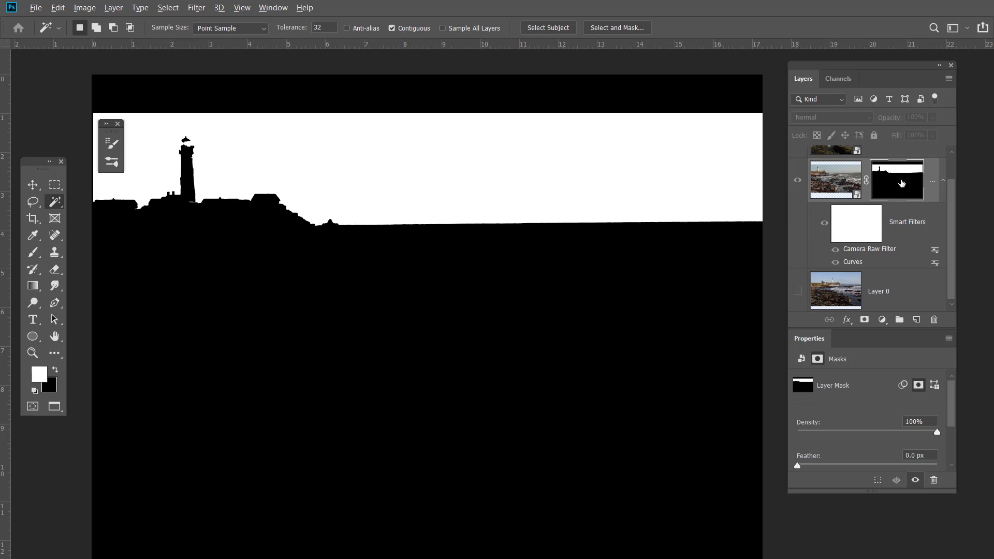
{"action": "left_click", "coordinate": [891, 193], "text": "alt"}
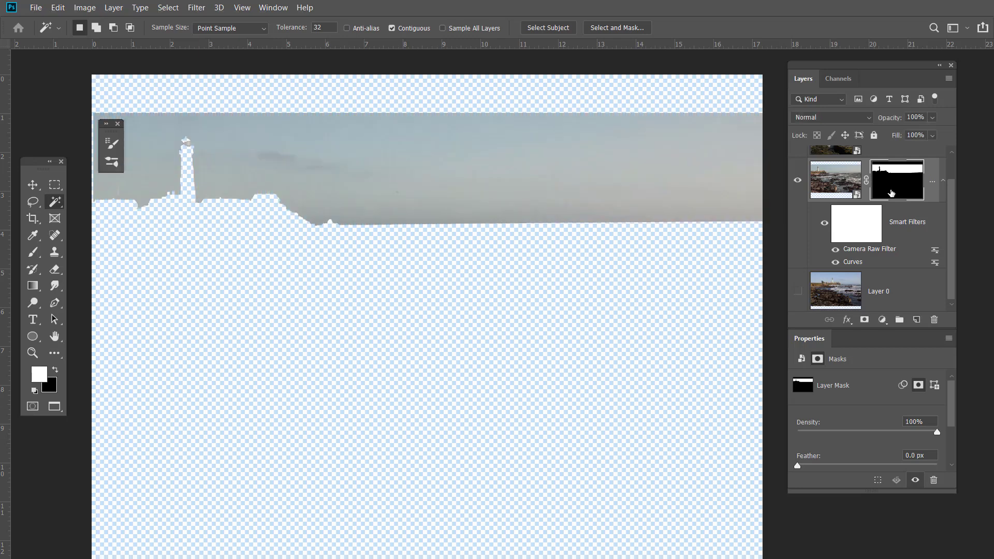
{"action": "left_click", "coordinate": [860, 186]}
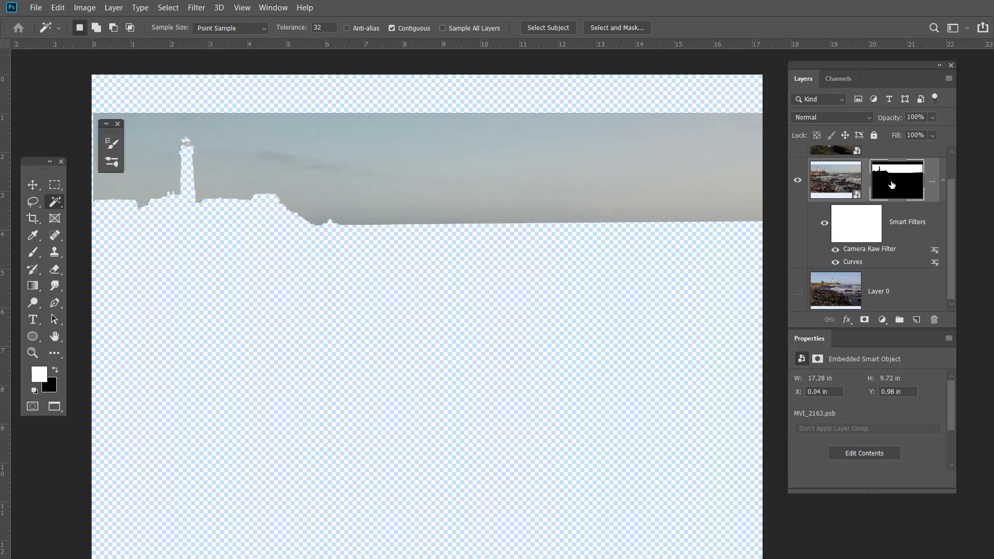
{"action": "key", "text": "ctrl+i"}
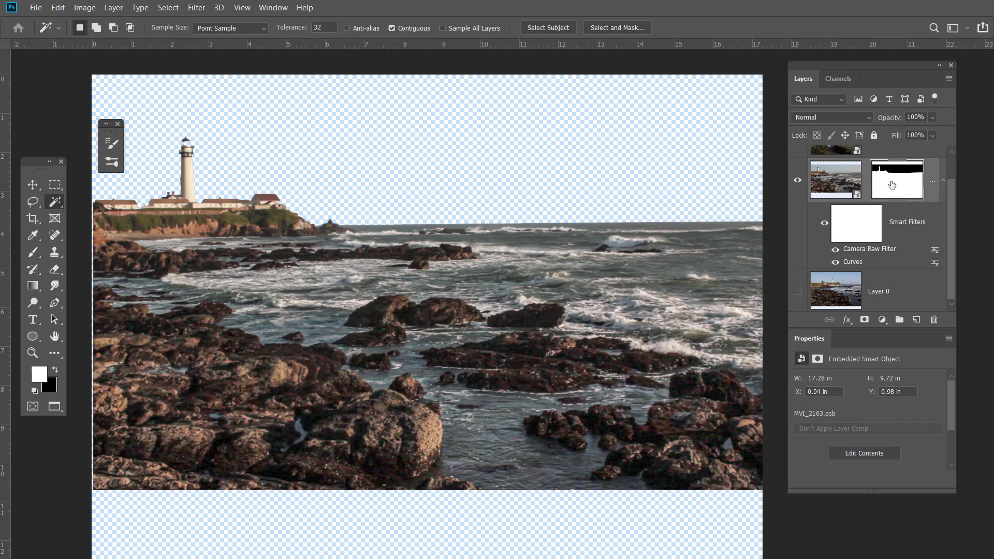
{"action": "scroll", "coordinate": [949, 235], "scroll_direction": "up", "scroll_amount": 1}
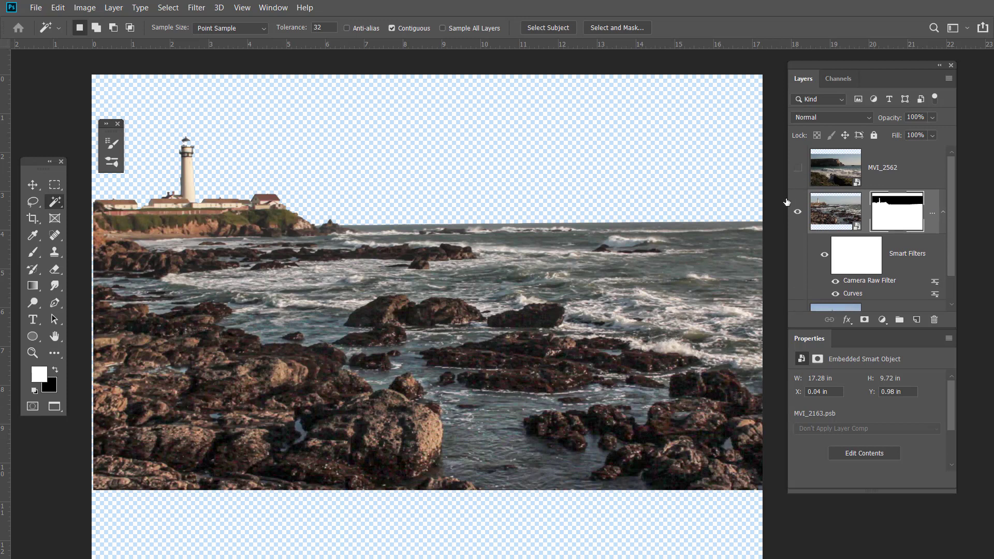
- Turn MVI_2562 back on, select it, and add a blank white layer mask
{"action": "left_click", "coordinate": [798, 167]}
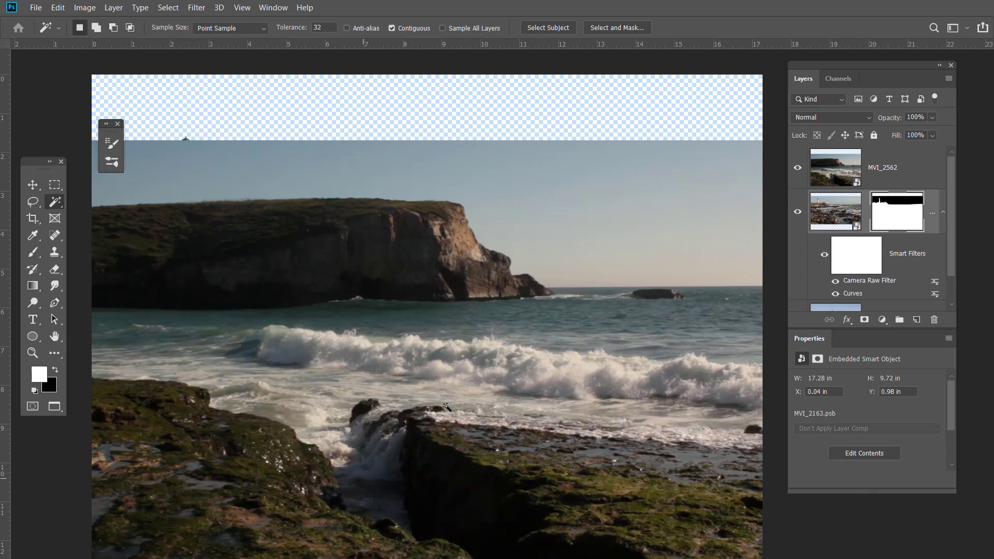
{"action": "left_click", "coordinate": [798, 171]}
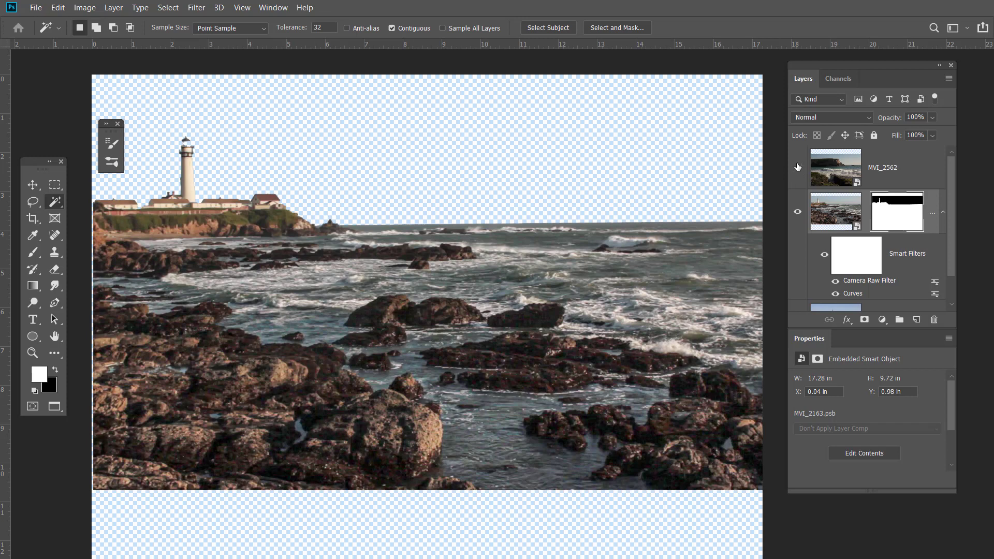
{"action": "left_click", "coordinate": [797, 173]}
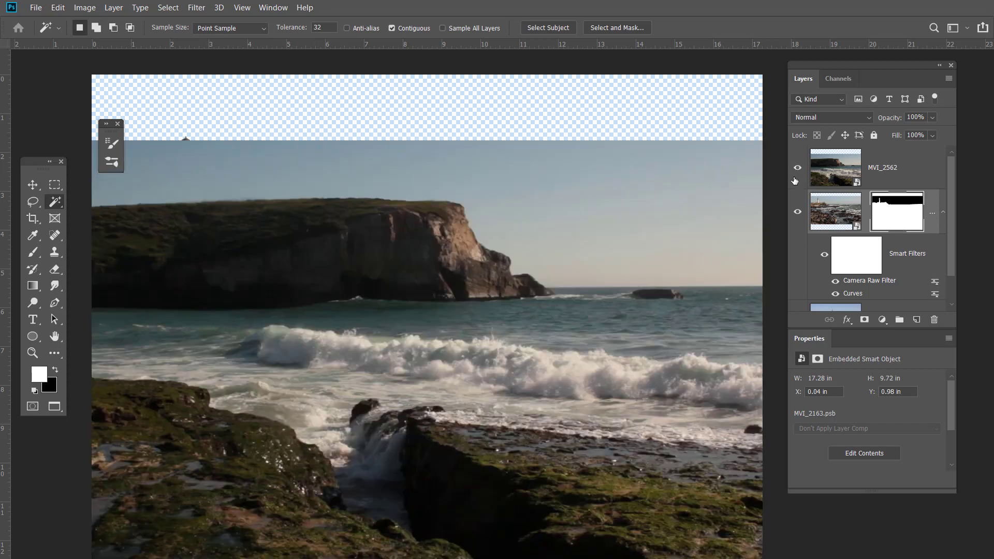
{"action": "left_click", "coordinate": [891, 167]}
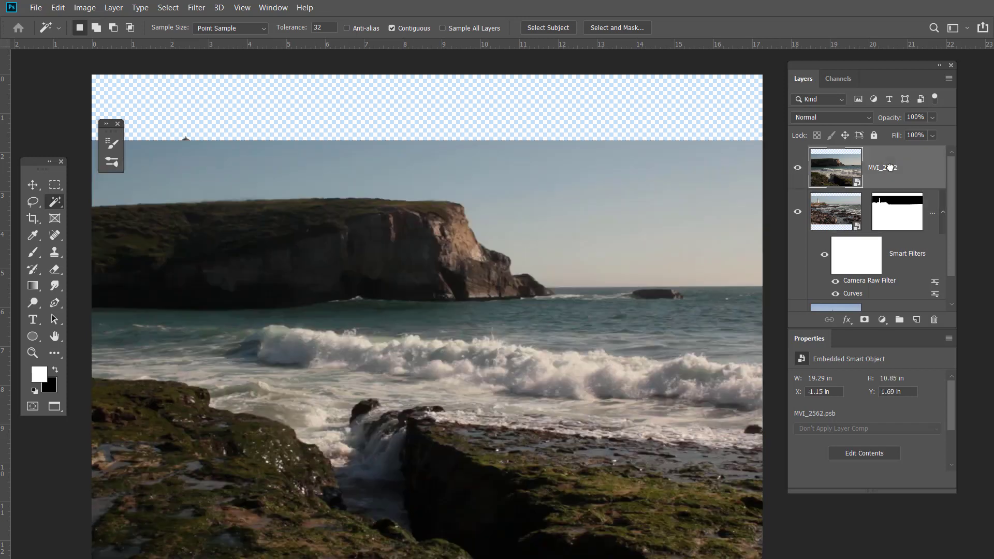
{"action": "left_click", "coordinate": [865, 321]}
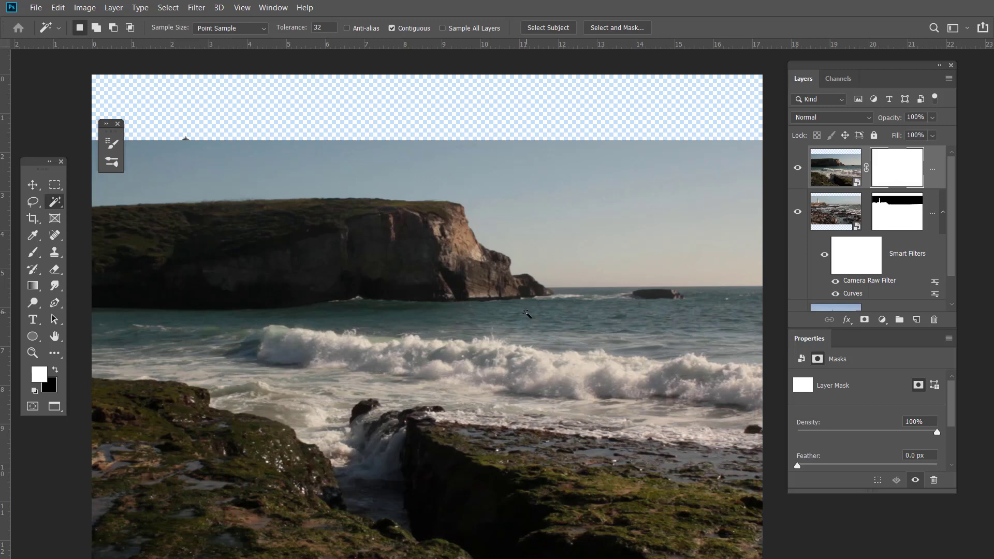
- Switch to the Brush tool and size the round brush to about 1200 px
{"action": "key", "text": "b"}
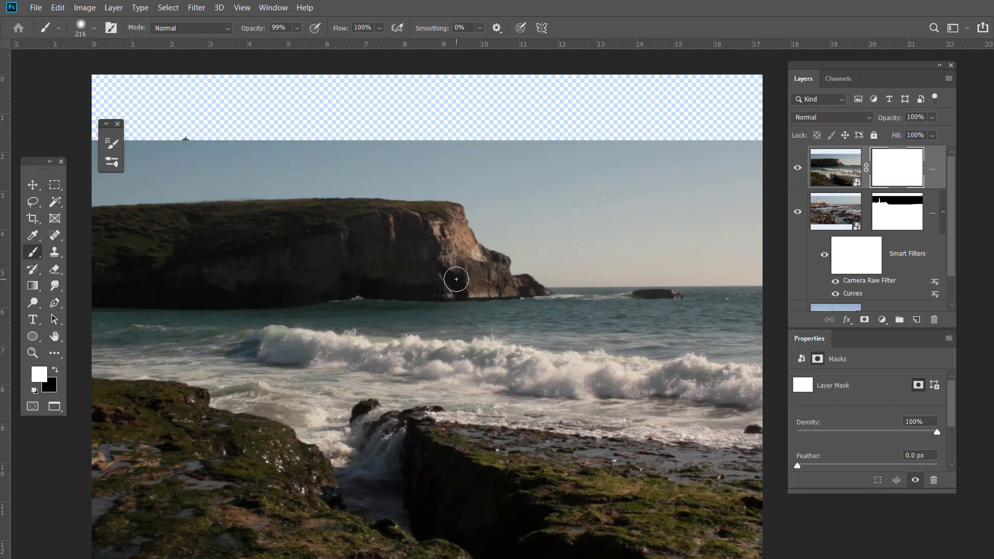
{"action": "key", "text": "bracketright"}
{"action": "key", "text": "bracketright"}
{"action": "key", "text": "bracketright"}
{"action": "key", "text": "bracketright"}
{"action": "key", "text": "bracketright"}
{"action": "key", "text": "bracketleft"}
{"action": "key", "text": "bracketleft"}
{"action": "left_click", "coordinate": [458, 322]}
{"action": "mouse_move", "coordinate": [461, 322]}
{"action": "left_mouse_down"}
{"action": "mouse_move", "coordinate": [617, 319]}
{"action": "mouse_move", "coordinate": [424, 344]}
{"action": "mouse_move", "coordinate": [638, 336]}
{"action": "mouse_move", "coordinate": [457, 347]}
{"action": "mouse_move", "coordinate": [623, 347]}
{"action": "mouse_move", "coordinate": [533, 335]}
{"action": "mouse_move", "coordinate": [503, 520]}
{"action": "mouse_move", "coordinate": [502, 268]}
{"action": "left_mouse_up"}
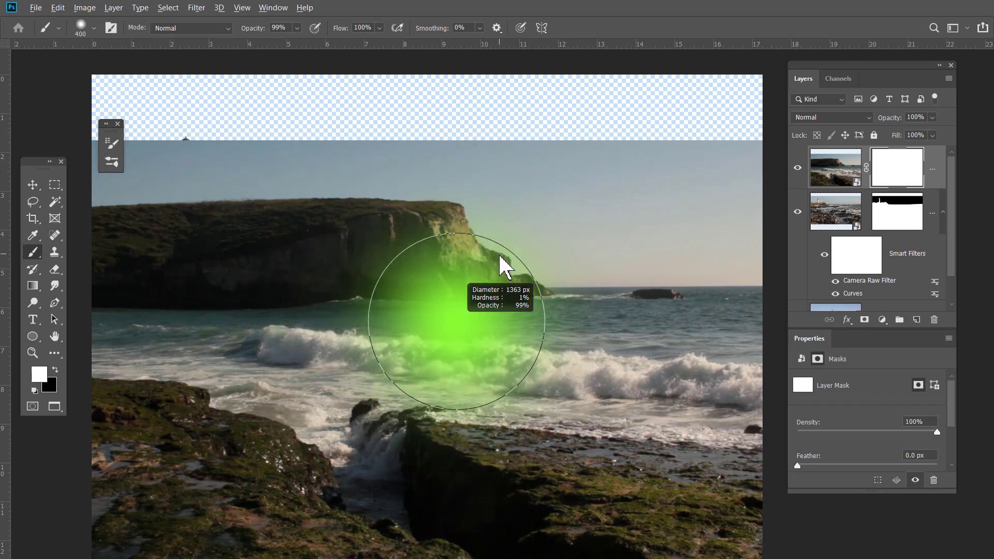
{"action": "left_click_drag", "start_coordinate": [500, 256], "coordinate": [500, 257]}
{"action": "mouse_move", "coordinate": [502, 257]}
{"action": "left_mouse_down"}
{"action": "mouse_move", "coordinate": [484, 476]}
{"action": "mouse_move", "coordinate": [492, 337]}
{"action": "mouse_move", "coordinate": [664, 340]}
{"action": "mouse_move", "coordinate": [477, 344]}
{"action": "mouse_move", "coordinate": [586, 333]}
{"action": "mouse_move", "coordinate": [437, 351]}
{"action": "mouse_move", "coordinate": [512, 349]}
{"action": "mouse_move", "coordinate": [439, 351]}
{"action": "mouse_move", "coordinate": [454, 345]}
{"action": "left_mouse_up"}
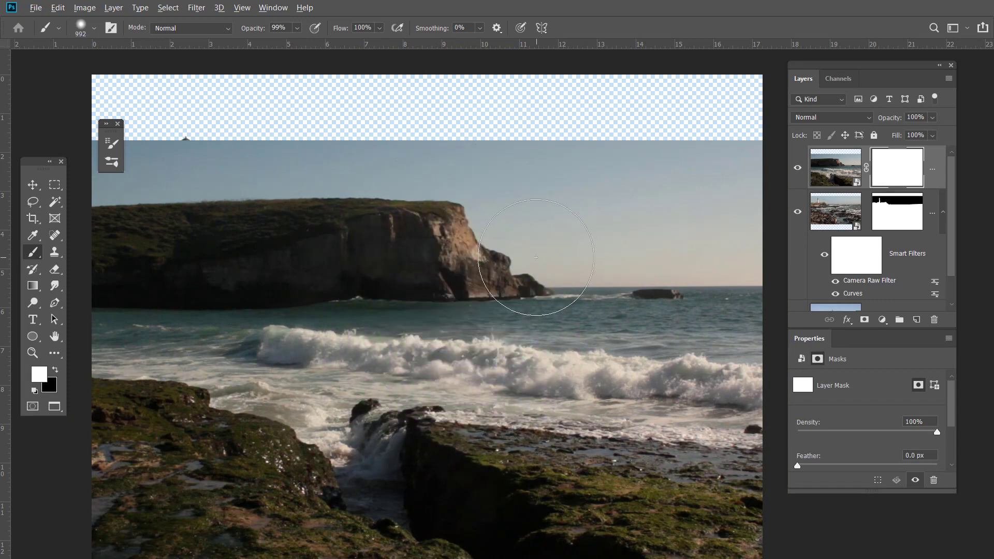
{"action": "key", "text": "bracketright"}
- In Brush Settings, keep Transfer opacity control set to Pen Pressure
{"action": "left_click", "coordinate": [111, 28]}
{"action": "left_click_drag", "start_coordinate": [266, 137], "coordinate": [327, 134]}
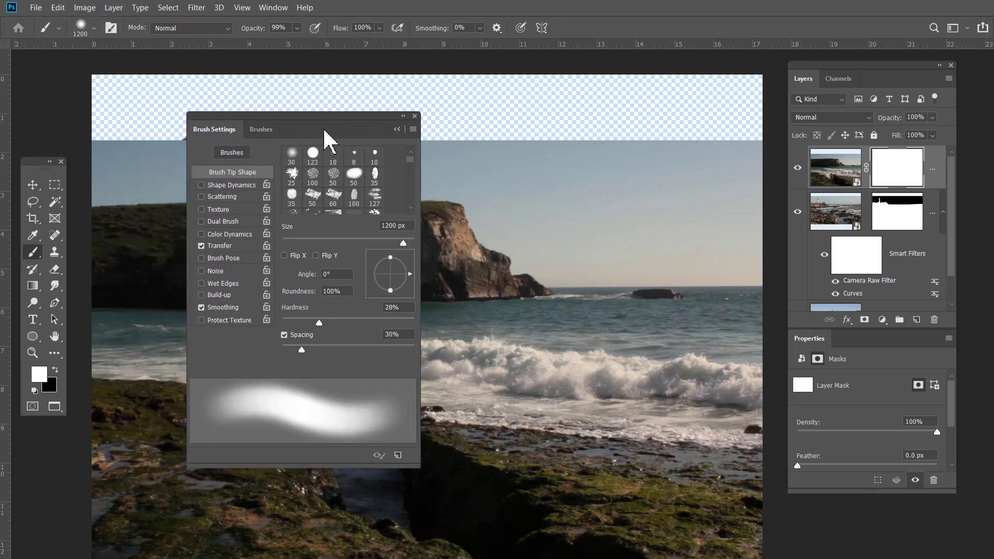
{"action": "left_click", "coordinate": [223, 246]}
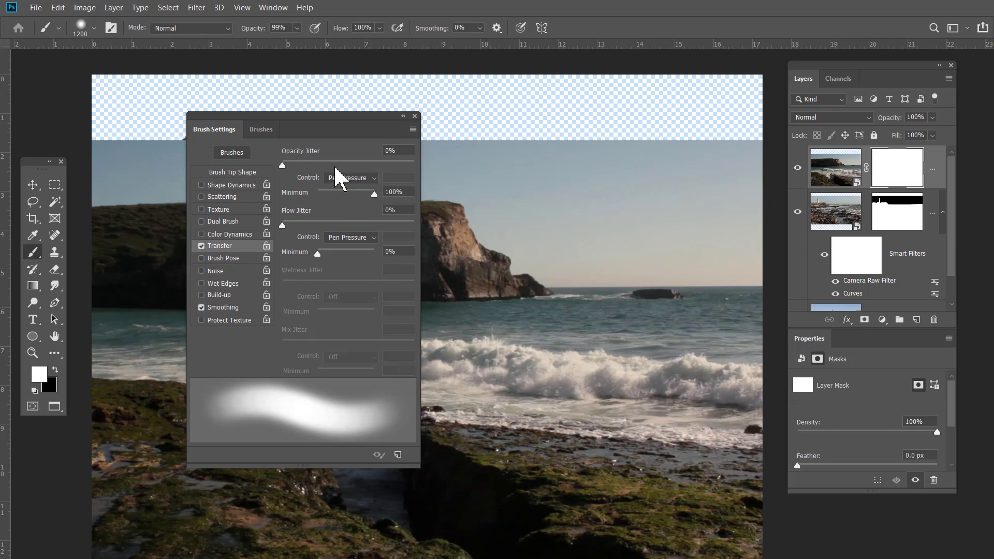
{"action": "left_click", "coordinate": [374, 180]}
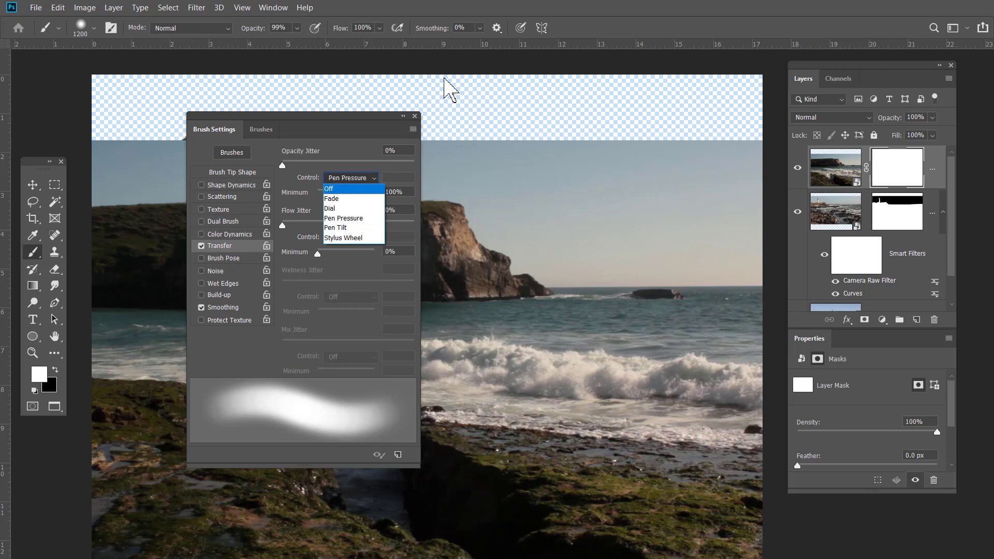
{"action": "left_click", "coordinate": [448, 75]}
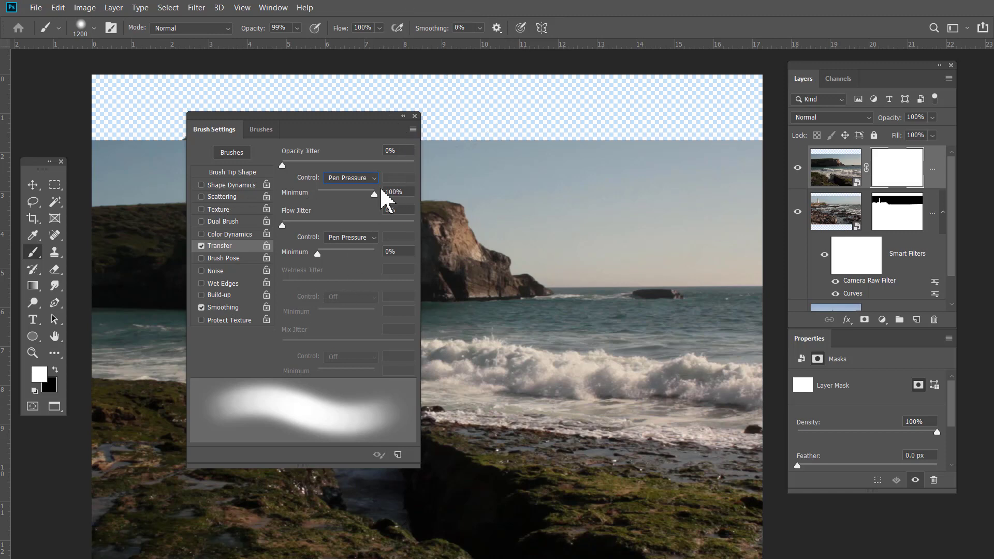
- Start a New Brush Preset, cancel it, and close the Brush Settings panel
{"action": "left_click", "coordinate": [413, 129]}
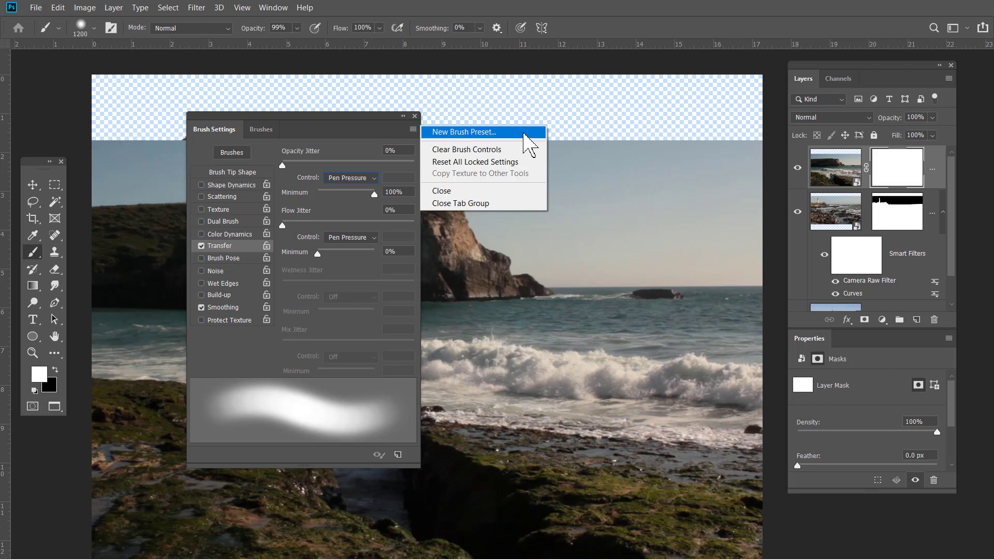
{"action": "left_click", "coordinate": [525, 134]}
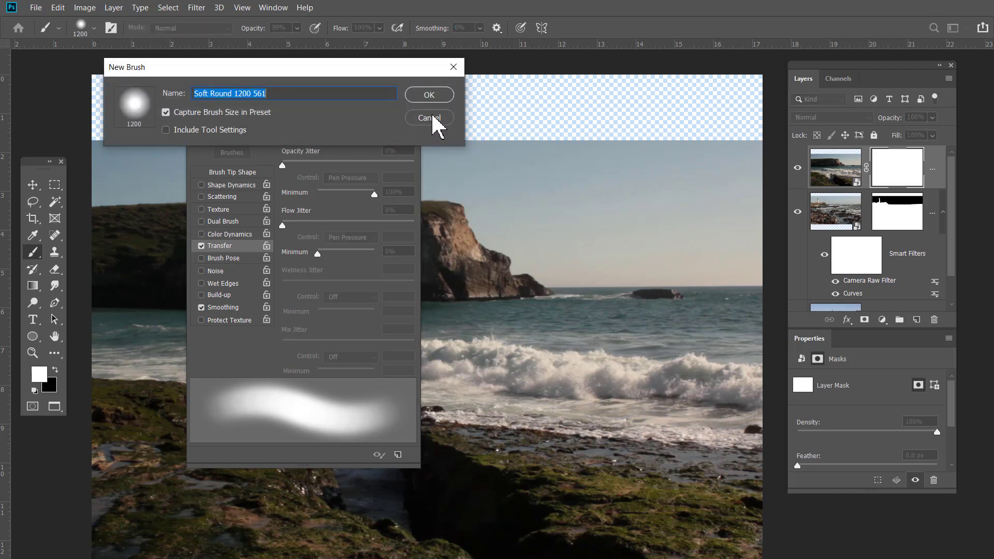
{"action": "left_click", "coordinate": [434, 120]}
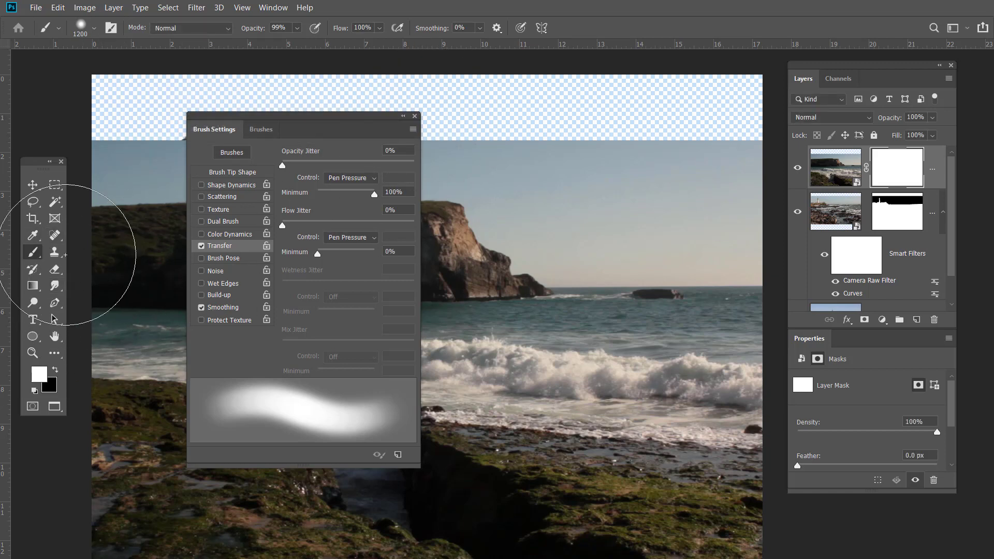
{"action": "left_click", "coordinate": [415, 116]}
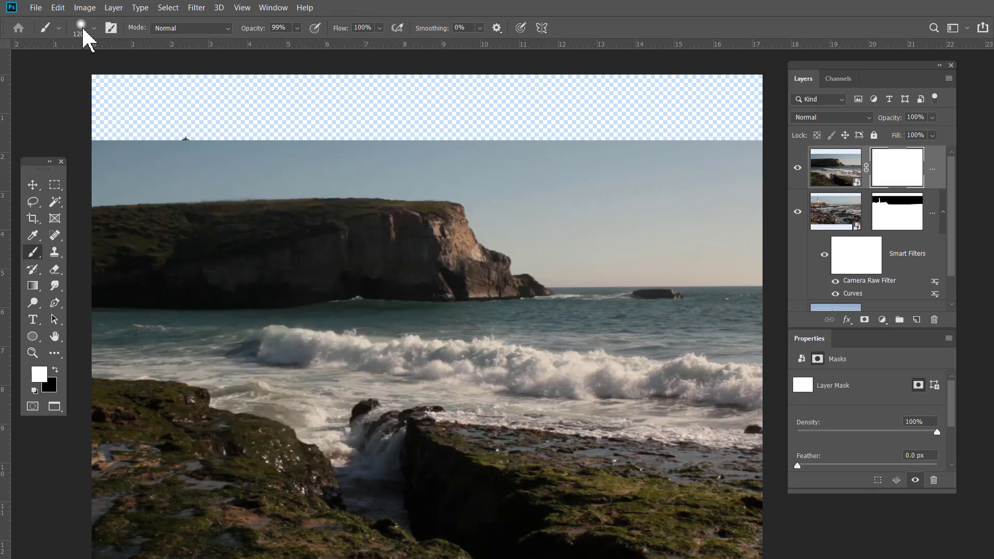
{"action": "left_click", "coordinate": [84, 30]}
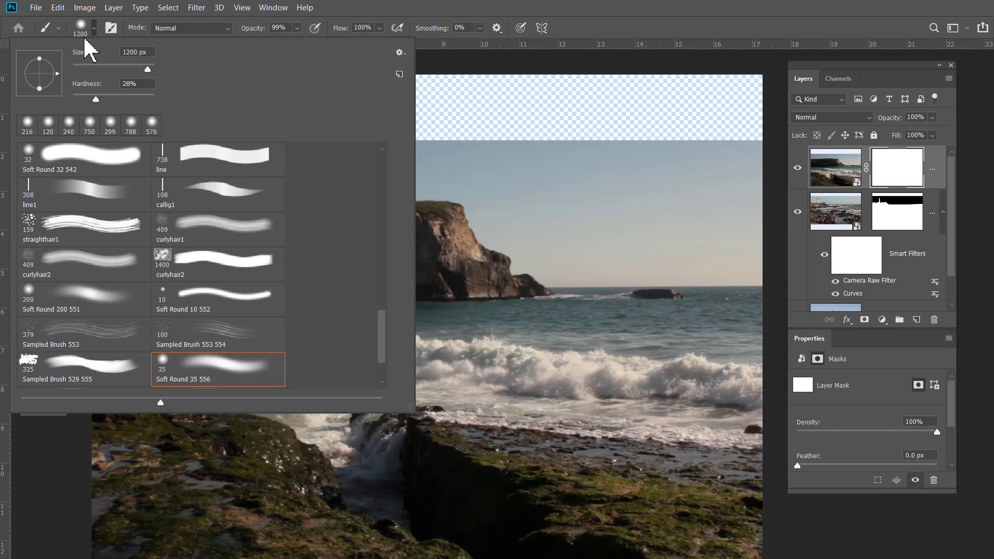
{"action": "left_click", "coordinate": [617, 16]}
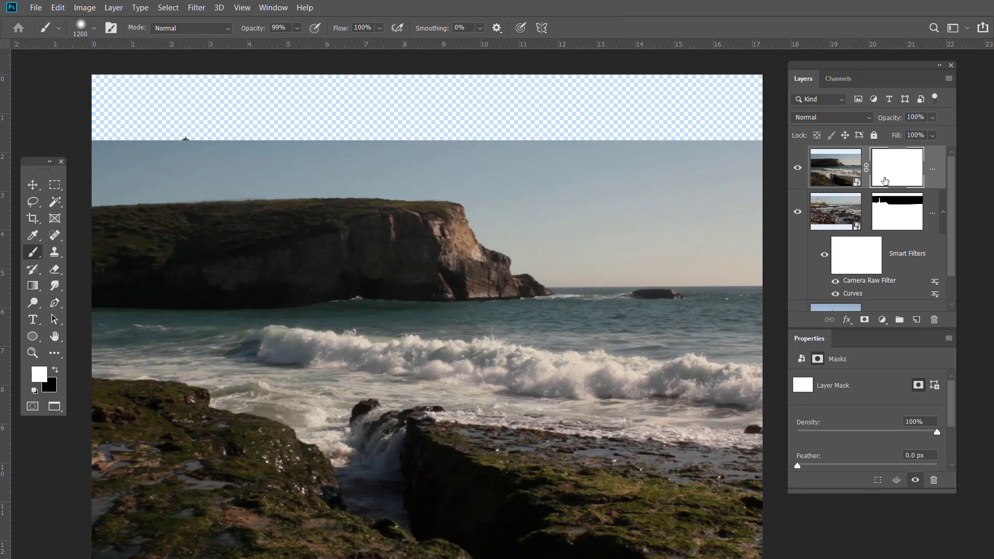
- Paint black over the clip's sky and middle water, shrinking the brush from 648 to 362 px
{"action": "key", "text": "x"}
{"action": "key", "text": "x"}
{"action": "key", "text": "x"}
{"action": "key", "text": "x"}
{"action": "key", "text": "x"}
{"action": "key", "text": "x"}
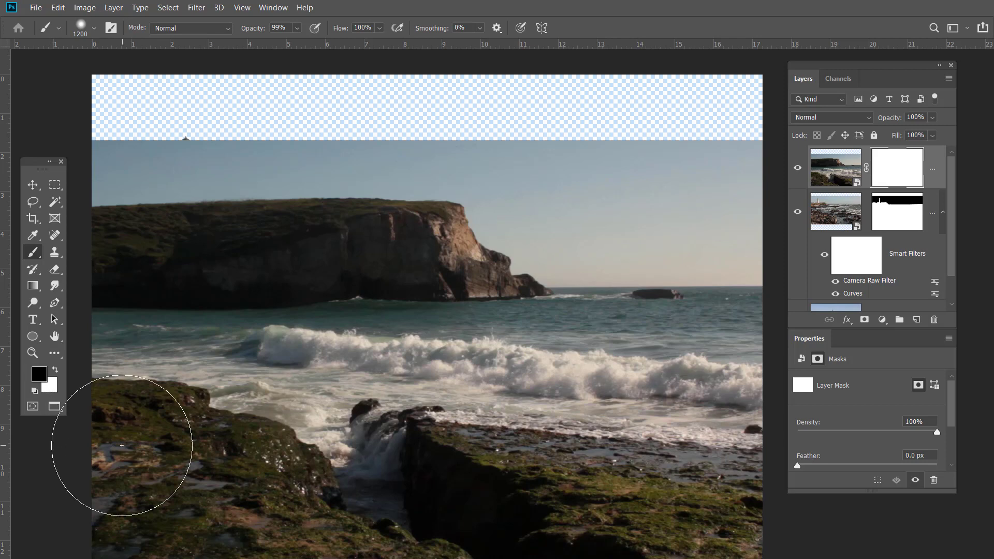
{"action": "mouse_move", "coordinate": [86, 136]}
{"action": "left_mouse_down"}
{"action": "mouse_move", "coordinate": [222, 111]}
{"action": "mouse_move", "coordinate": [715, 178]}
{"action": "mouse_move", "coordinate": [730, 191]}
{"action": "mouse_move", "coordinate": [721, 166]}
{"action": "mouse_move", "coordinate": [378, 228]}
{"action": "mouse_move", "coordinate": [115, 211]}
{"action": "mouse_move", "coordinate": [261, 236]}
{"action": "mouse_move", "coordinate": [757, 215]}
{"action": "mouse_move", "coordinate": [535, 218]}
{"action": "mouse_move", "coordinate": [712, 222]}
{"action": "mouse_move", "coordinate": [699, 225]}
{"action": "mouse_move", "coordinate": [698, 240]}
{"action": "left_mouse_up"}
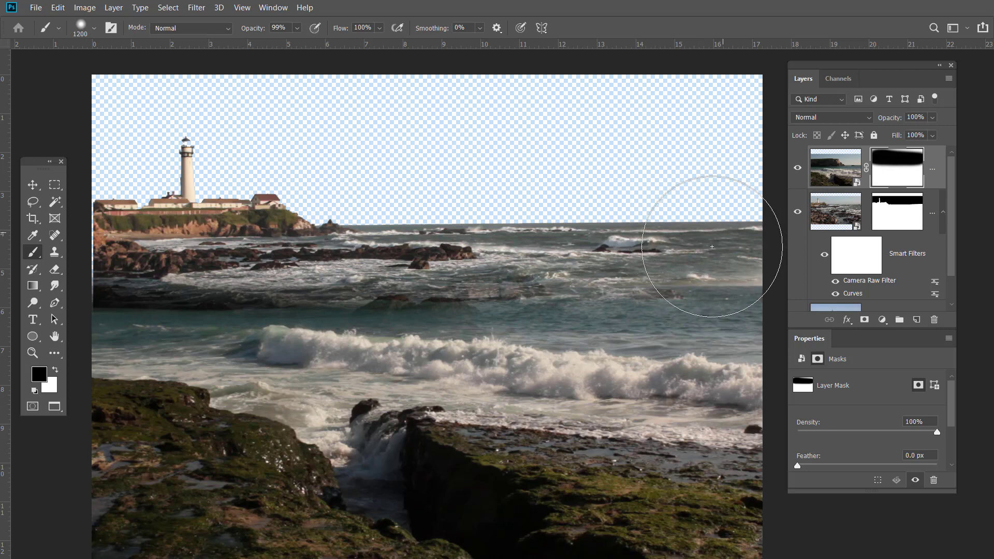
{"action": "mouse_move", "coordinate": [698, 240]}
{"action": "left_mouse_down"}
{"action": "mouse_move", "coordinate": [699, 260]}
{"action": "mouse_move", "coordinate": [671, 253]}
{"action": "left_mouse_up"}
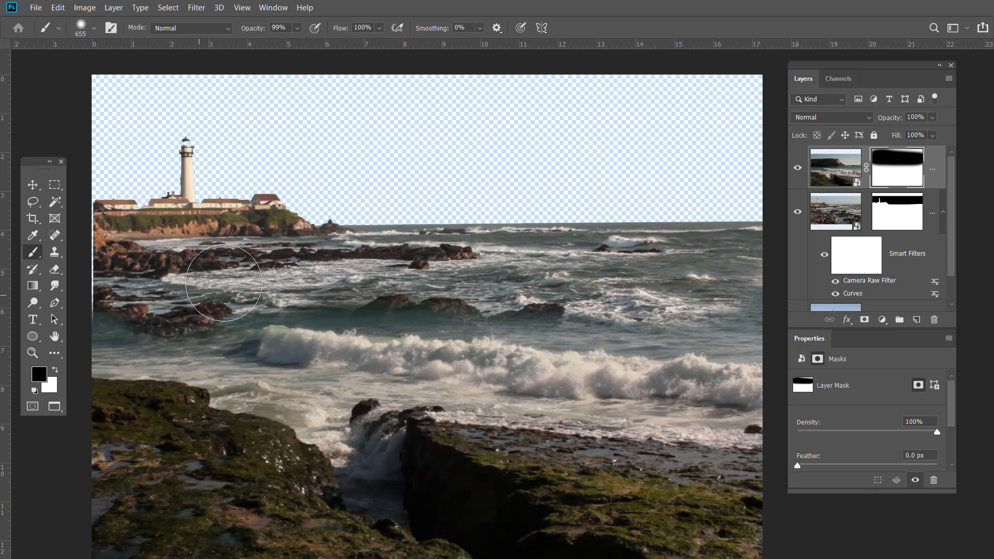
{"action": "left_click_drag", "start_coordinate": [279, 328], "coordinate": [316, 317]}
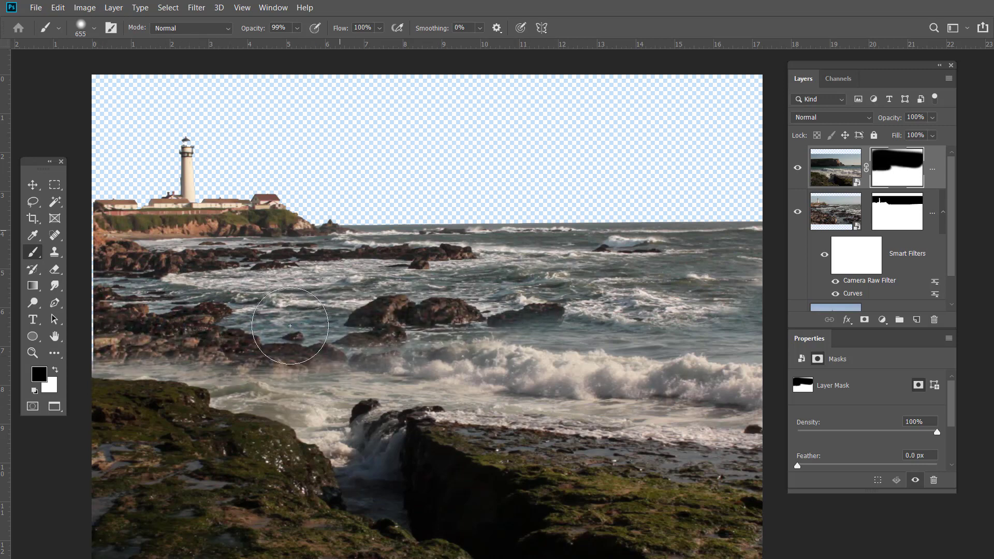
{"action": "mouse_move", "coordinate": [290, 325]}
{"action": "left_mouse_down"}
{"action": "mouse_move", "coordinate": [289, 351]}
{"action": "mouse_move", "coordinate": [326, 346]}
{"action": "mouse_move", "coordinate": [290, 375]}
{"action": "mouse_move", "coordinate": [328, 381]}
{"action": "mouse_move", "coordinate": [263, 380]}
{"action": "left_mouse_up"}
{"action": "mouse_move", "coordinate": [261, 389]}
{"action": "left_mouse_down"}
{"action": "mouse_move", "coordinate": [242, 386]}
{"action": "mouse_move", "coordinate": [238, 363]}
{"action": "left_mouse_up"}
- Shrink the brush and paint black over the misty water by the left rocks
{"action": "key", "text": "super"}
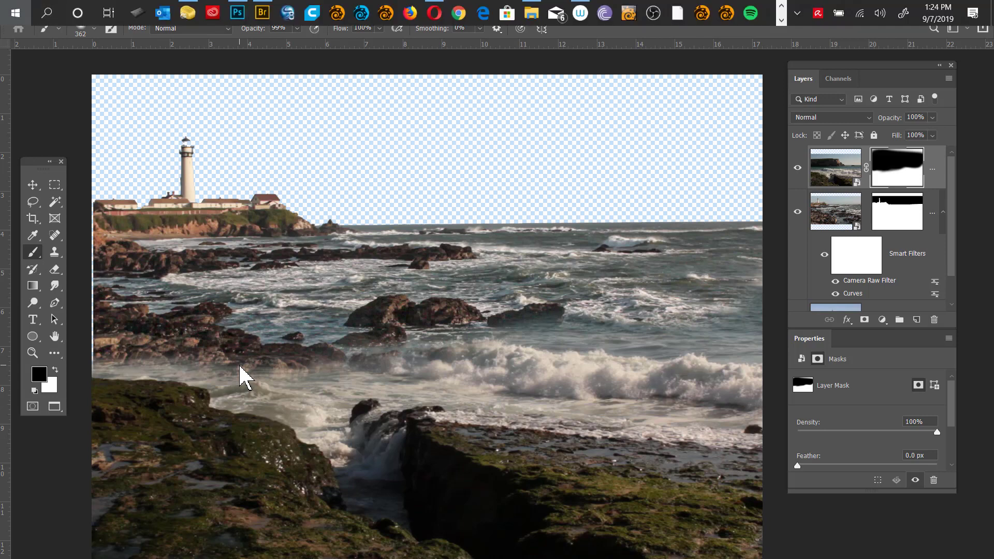
{"action": "key", "text": "super"}
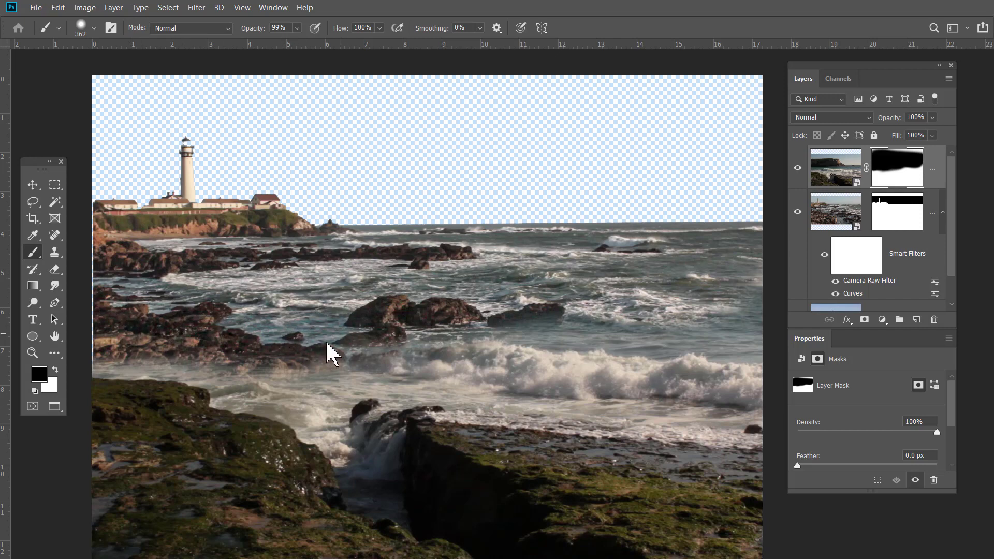
{"action": "left_click_drag", "start_coordinate": [412, 311], "coordinate": [397, 320]}
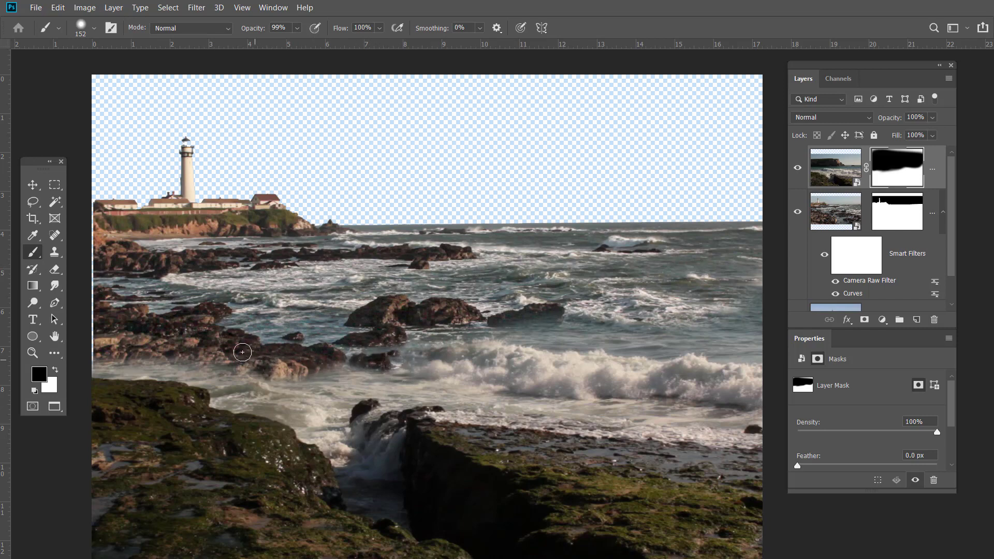
{"action": "mouse_move", "coordinate": [152, 351]}
{"action": "left_mouse_down"}
{"action": "mouse_move", "coordinate": [135, 356]}
{"action": "mouse_move", "coordinate": [150, 363]}
{"action": "mouse_move", "coordinate": [167, 318]}
{"action": "left_mouse_up"}
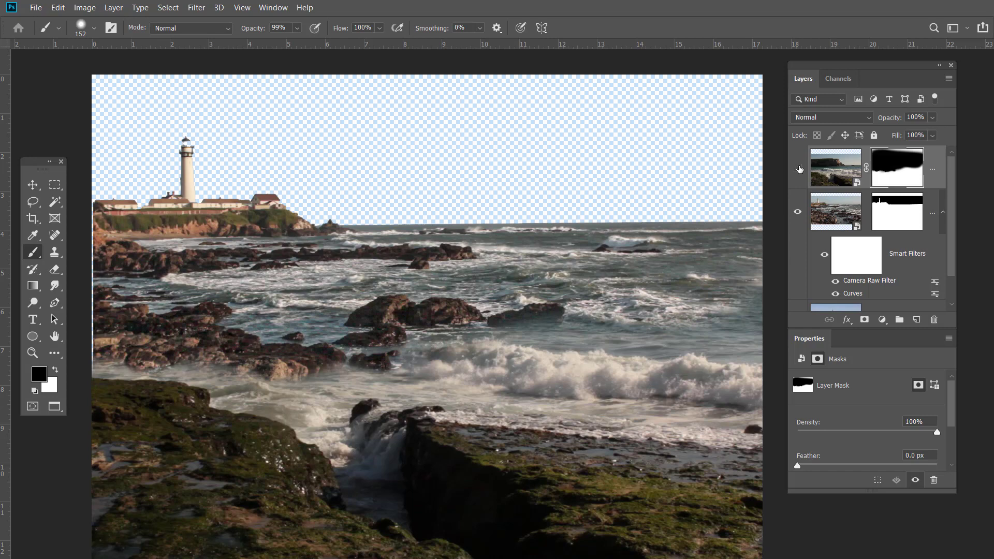
- Toggle the top wave layer's visibility repeatedly to compare with the lighthouse scene
{"action": "left_click", "coordinate": [798, 169]}
{"action": "left_click", "coordinate": [798, 169]}
{"action": "left_click", "coordinate": [799, 169]}
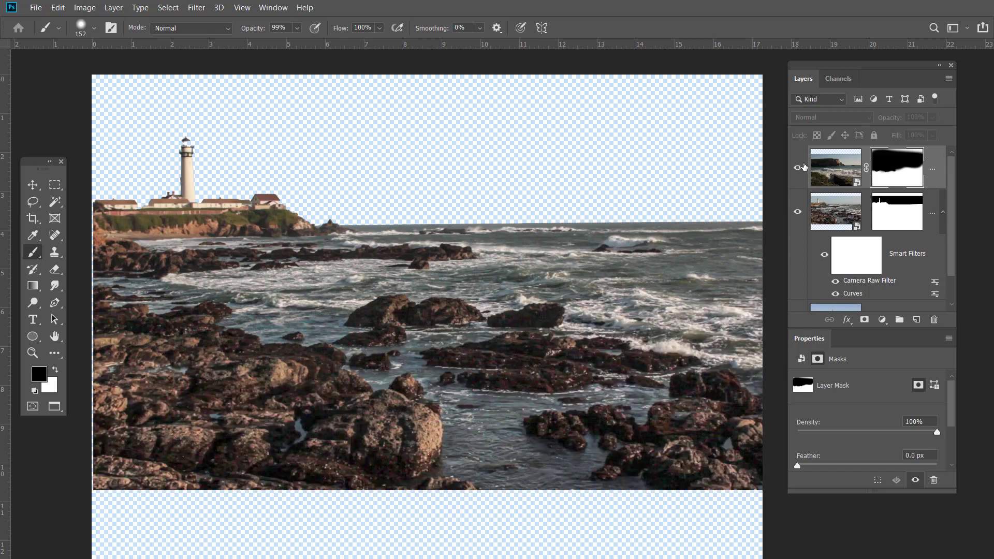
{"action": "left_click", "coordinate": [798, 169]}
{"action": "left_click", "coordinate": [798, 169]}
{"action": "left_click", "coordinate": [799, 170]}
{"action": "left_click", "coordinate": [802, 172]}
{"action": "left_click", "coordinate": [802, 172]}
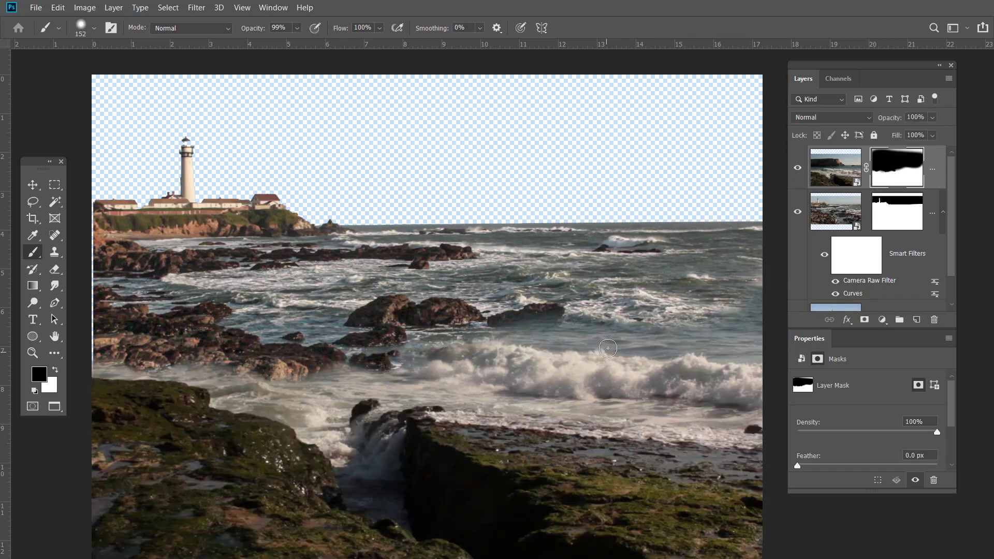
- Resize the brush to 328 px, swapping the colour to white and back to black
{"action": "mouse_move", "coordinate": [604, 349]}
{"action": "left_mouse_down"}
{"action": "mouse_move", "coordinate": [661, 362]}
{"action": "mouse_move", "coordinate": [659, 325]}
{"action": "mouse_move", "coordinate": [632, 317]}
{"action": "mouse_move", "coordinate": [632, 350]}
{"action": "mouse_move", "coordinate": [706, 335]}
{"action": "mouse_move", "coordinate": [566, 333]}
{"action": "mouse_move", "coordinate": [433, 362]}
{"action": "mouse_move", "coordinate": [585, 366]}
{"action": "mouse_move", "coordinate": [446, 349]}
{"action": "mouse_move", "coordinate": [604, 396]}
{"action": "left_mouse_up"}
{"action": "key", "text": "x"}
{"action": "mouse_move", "coordinate": [688, 312]}
{"action": "left_mouse_down"}
{"action": "mouse_move", "coordinate": [737, 304]}
{"action": "mouse_move", "coordinate": [653, 290]}
{"action": "mouse_move", "coordinate": [764, 281]}
{"action": "mouse_move", "coordinate": [610, 284]}
{"action": "mouse_move", "coordinate": [737, 284]}
{"action": "mouse_move", "coordinate": [520, 301]}
{"action": "mouse_move", "coordinate": [439, 294]}
{"action": "mouse_move", "coordinate": [666, 304]}
{"action": "mouse_move", "coordinate": [570, 303]}
{"action": "mouse_move", "coordinate": [604, 298]}
{"action": "mouse_move", "coordinate": [725, 360]}
{"action": "left_mouse_up"}
{"action": "key", "text": "x"}
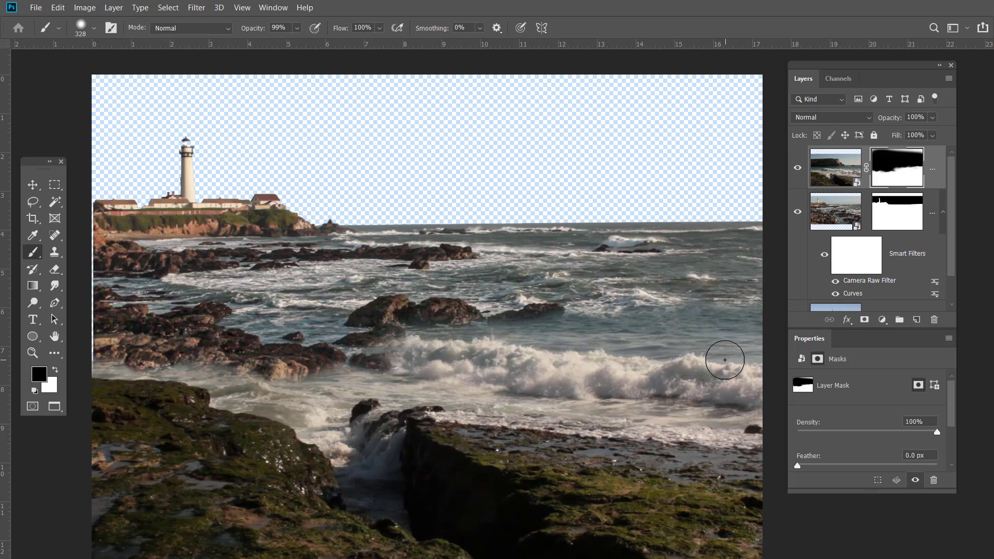
- Save the layered composite as a TIFF named 'class tut' in the final video folder
{"action": "key", "text": "ctrl+shift+s"}
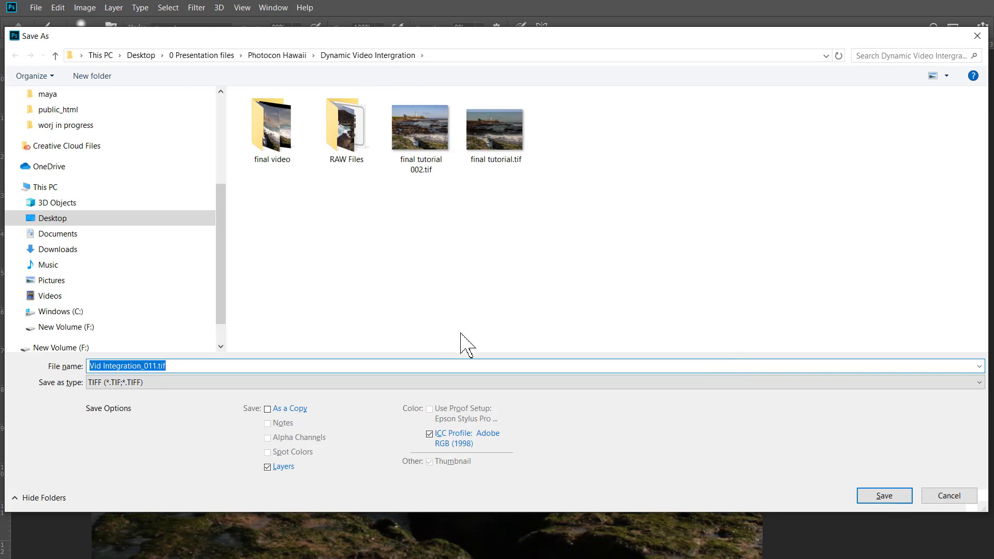
{"action": "double_click", "coordinate": [276, 151]}
{"action": "left_click", "coordinate": [274, 147]}
{"action": "left_click", "coordinate": [188, 370]}
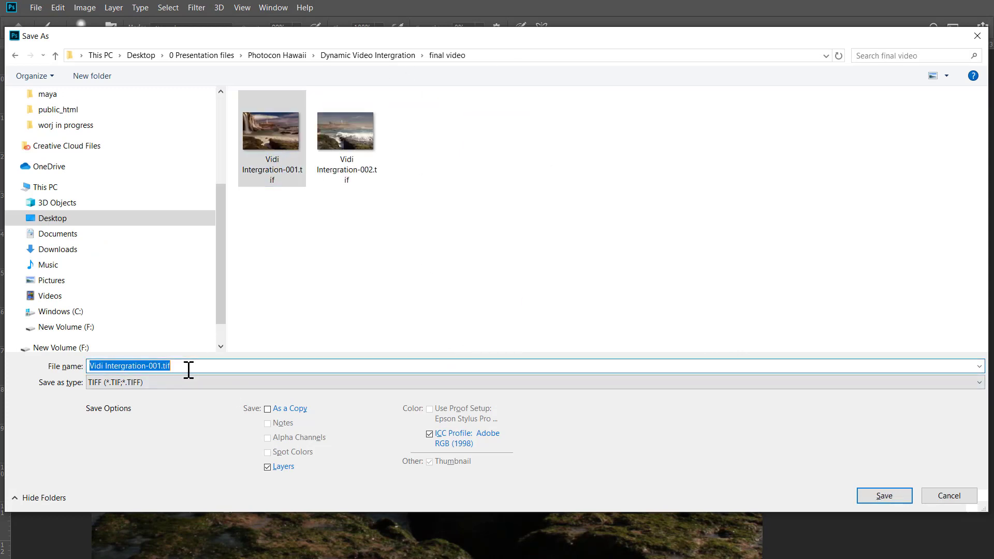
{"action": "type", "text": "class tut"}
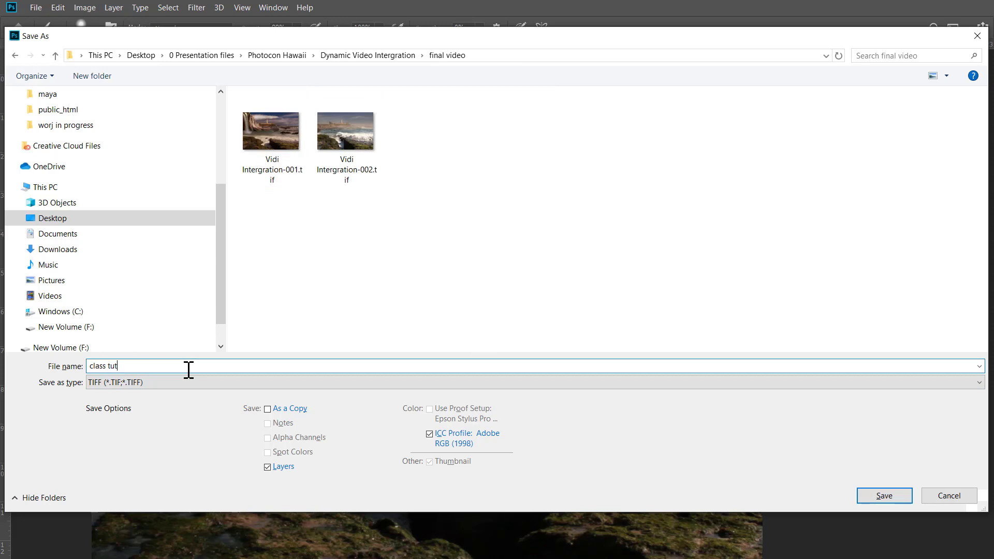
{"action": "left_click", "coordinate": [885, 496]}
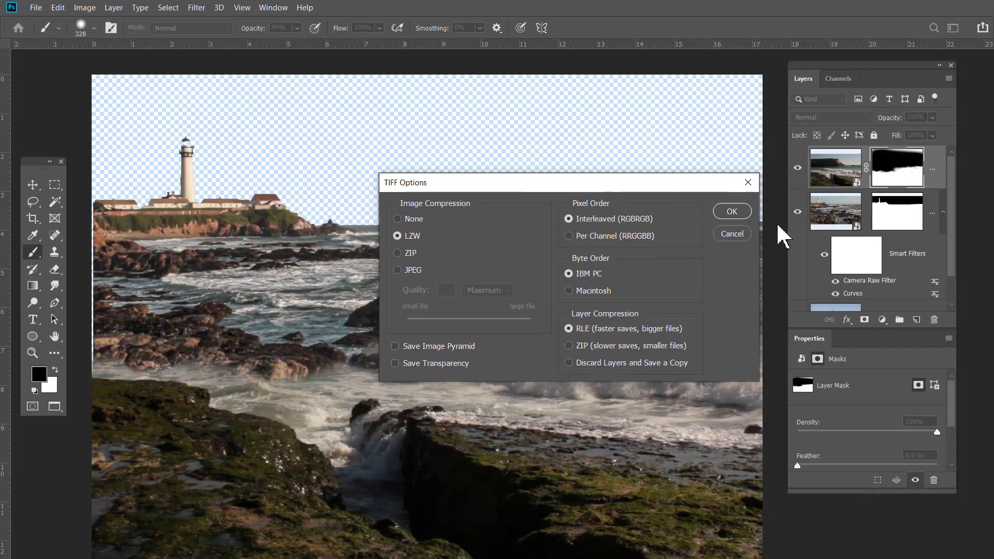
{"action": "left_click", "coordinate": [726, 216]}
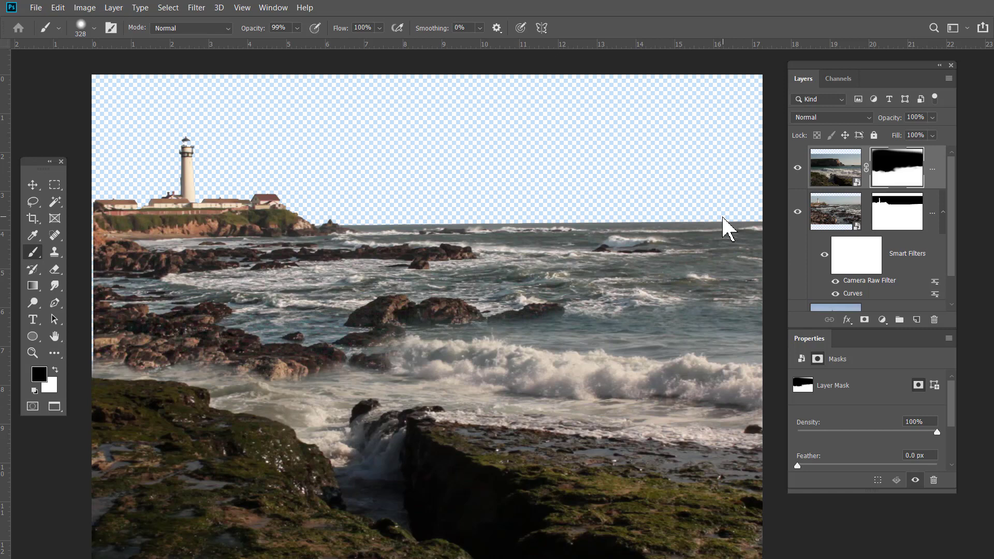
- Place the skies003.jpg sunset cloud photo from Adobe Bridge into the lighthouse composite
{"action": "key", "text": "ctrl+alt+o"}
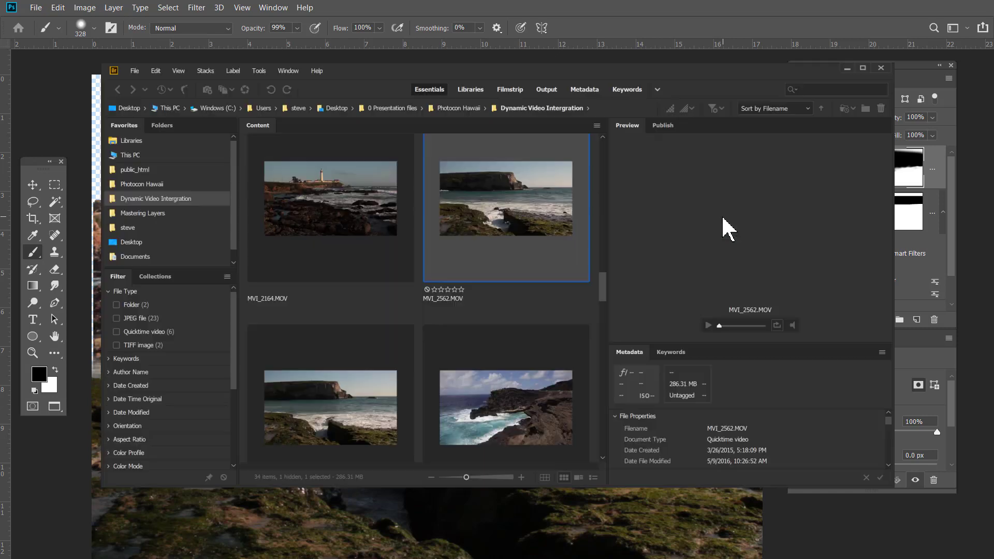
{"action": "left_click_drag", "start_coordinate": [601, 286], "coordinate": [596, 337]}
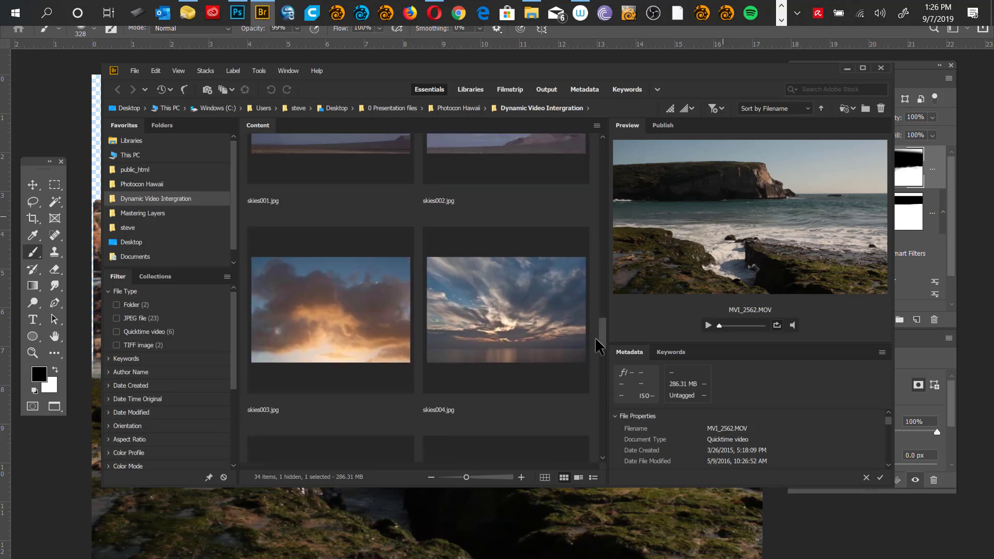
{"action": "scroll", "coordinate": [325, 286], "scroll_direction": "down", "scroll_amount": 1}
{"action": "left_click", "coordinate": [334, 296]}
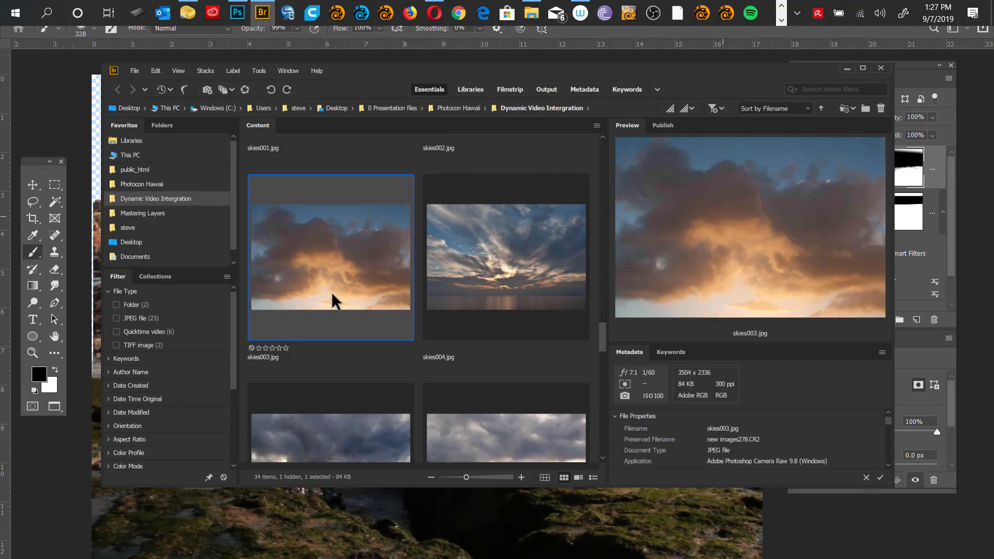
{"action": "double_click", "coordinate": [351, 289]}
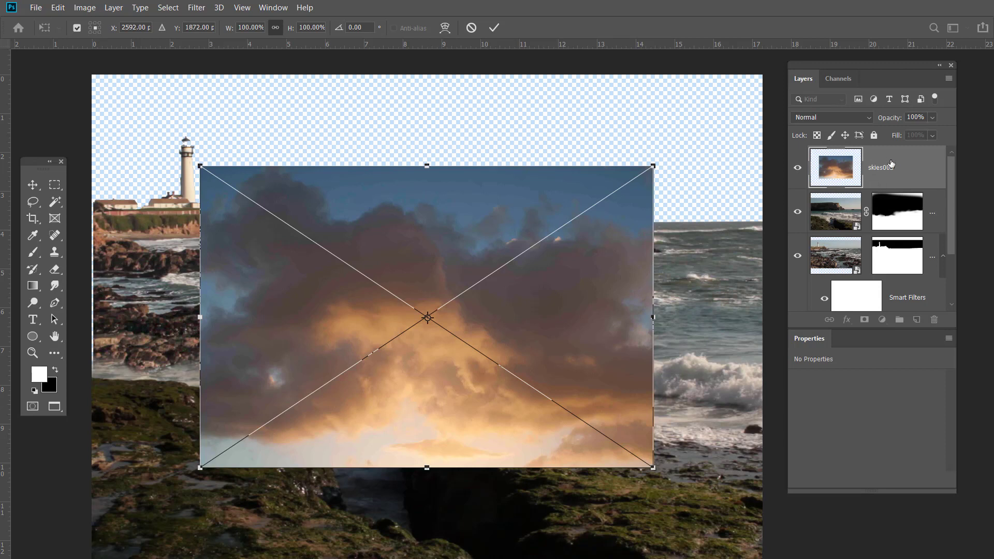
- Move the skies003 layer down to sit just above Layer 0, declining rasterization
{"action": "left_click_drag", "start_coordinate": [891, 165], "coordinate": [891, 290]}
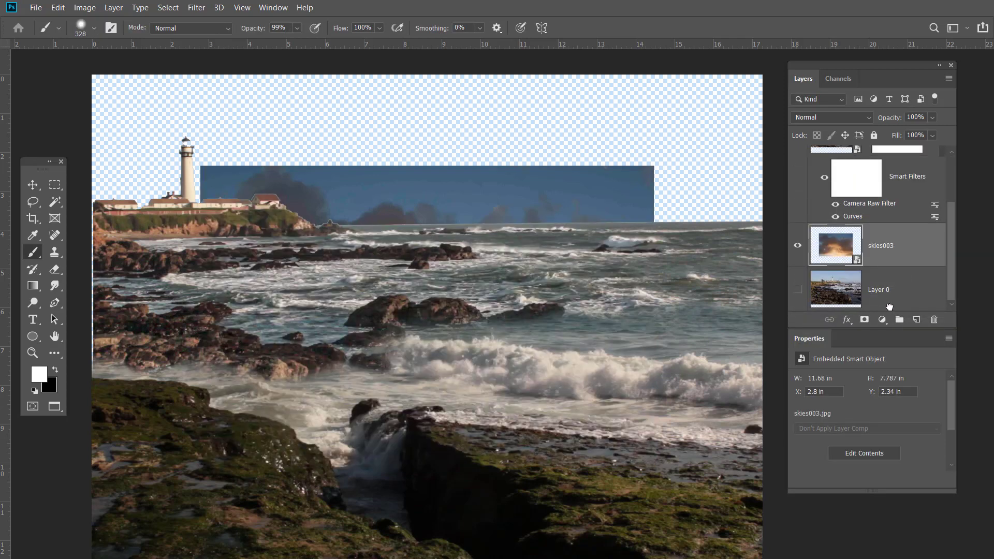
{"action": "left_click", "coordinate": [518, 129]}
{"action": "left_click", "coordinate": [564, 231]}
- Drag the sky to the canvas top at X 0.84 in, Y -0.05 in
{"action": "key", "text": "v"}
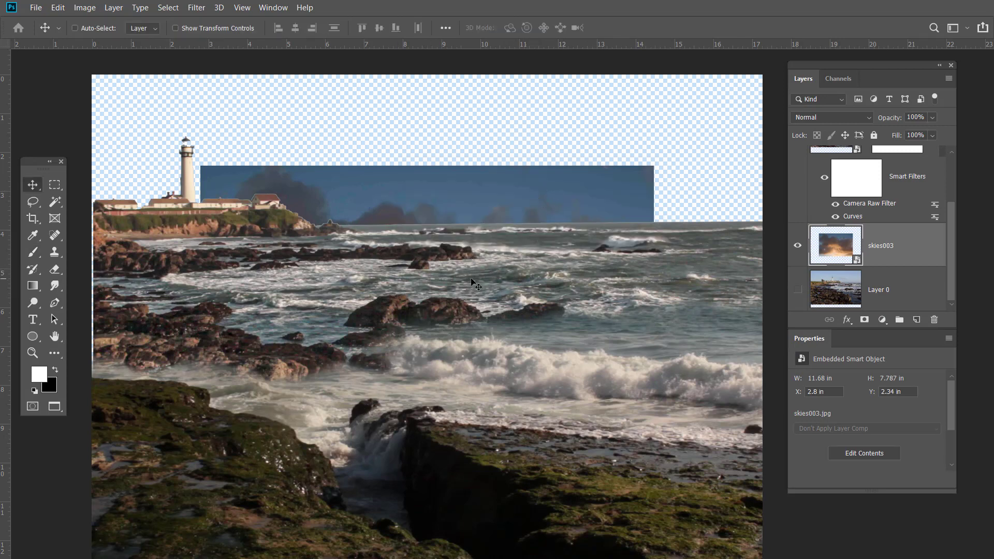
{"action": "left_click_drag", "start_coordinate": [508, 209], "coordinate": [432, 117]}
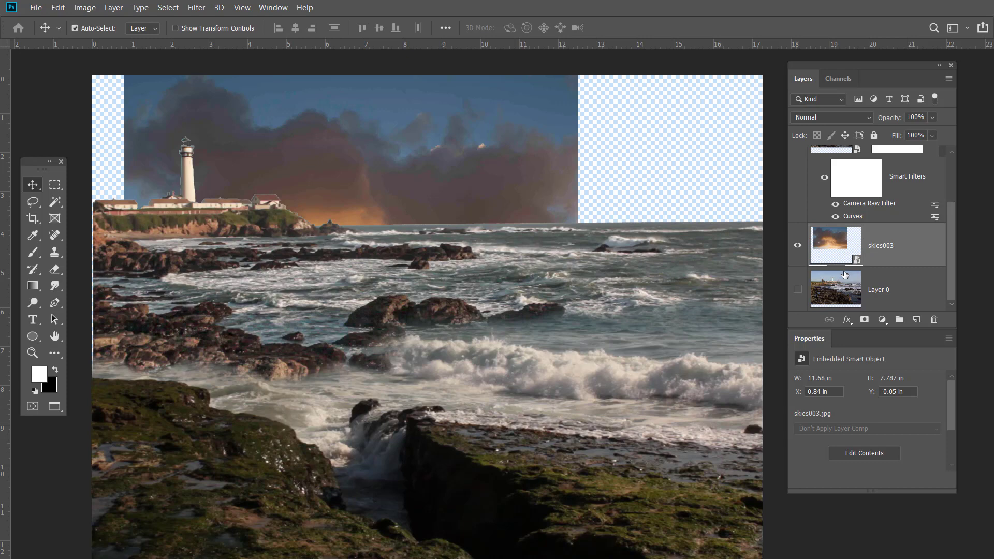
{"action": "key", "text": "ctrl+minus"}
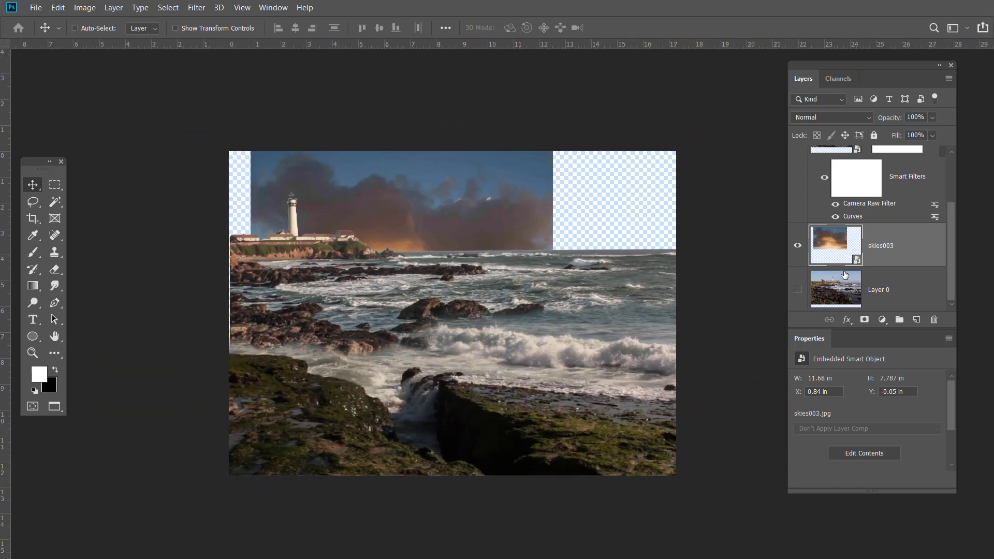
- Free-transform skies003 to 141.41% width and 102.44% height over the upper canvas
{"action": "key", "text": "ctrl+t"}
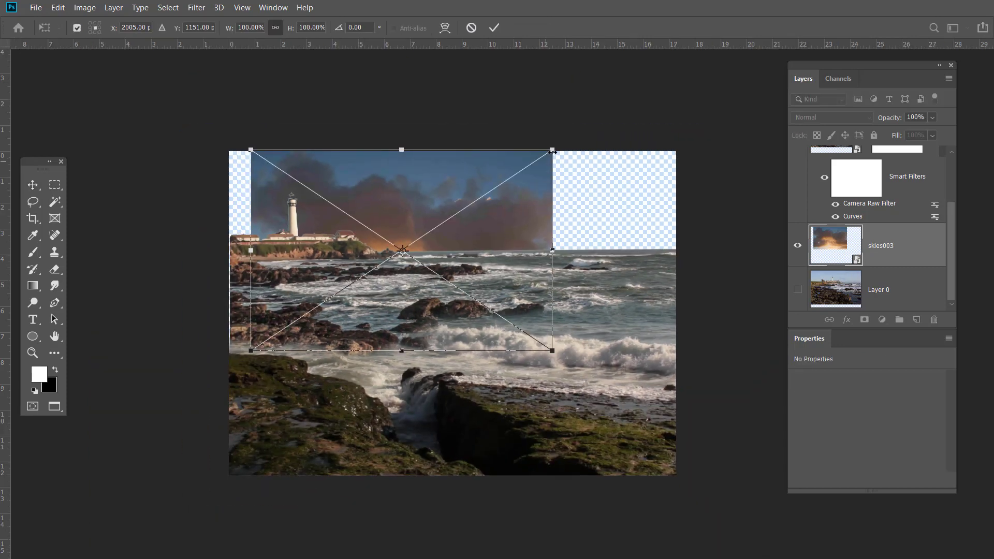
{"action": "left_click_drag", "start_coordinate": [552, 150], "coordinate": [772, 73]}
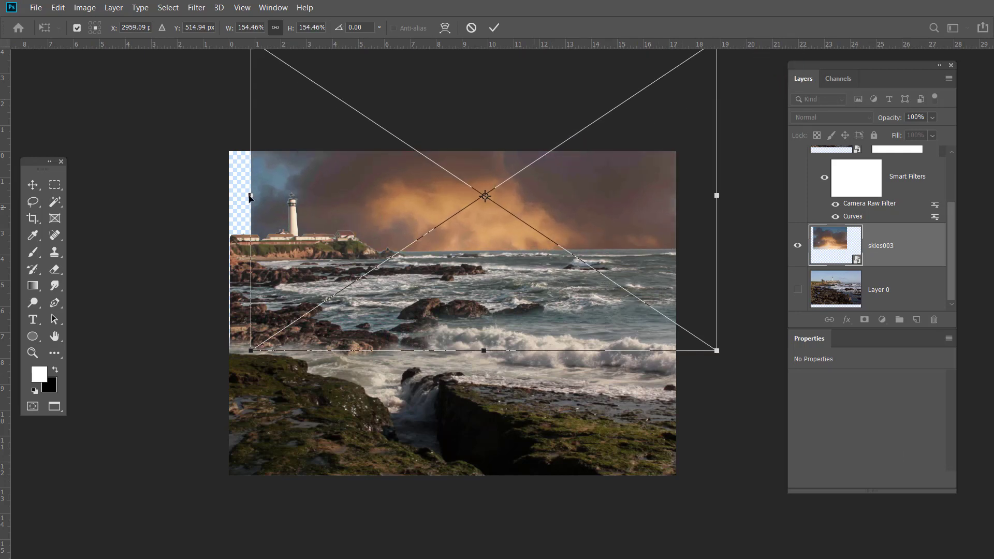
{"action": "left_click_drag", "start_coordinate": [249, 196], "coordinate": [229, 207]}
{"action": "mouse_move", "coordinate": [576, 236]}
{"action": "left_mouse_down"}
{"action": "mouse_move", "coordinate": [566, 191]}
{"action": "mouse_move", "coordinate": [567, 231]}
{"action": "mouse_move", "coordinate": [465, 222]}
{"action": "mouse_move", "coordinate": [677, 238]}
{"action": "mouse_move", "coordinate": [585, 240]}
{"action": "left_mouse_up"}
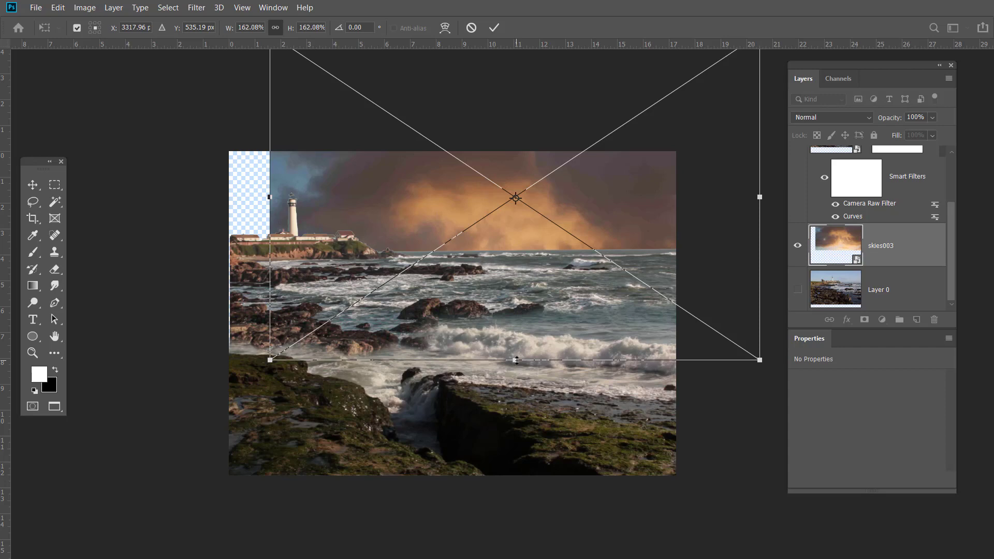
{"action": "left_click_drag", "start_coordinate": [516, 361], "coordinate": [521, 301]}
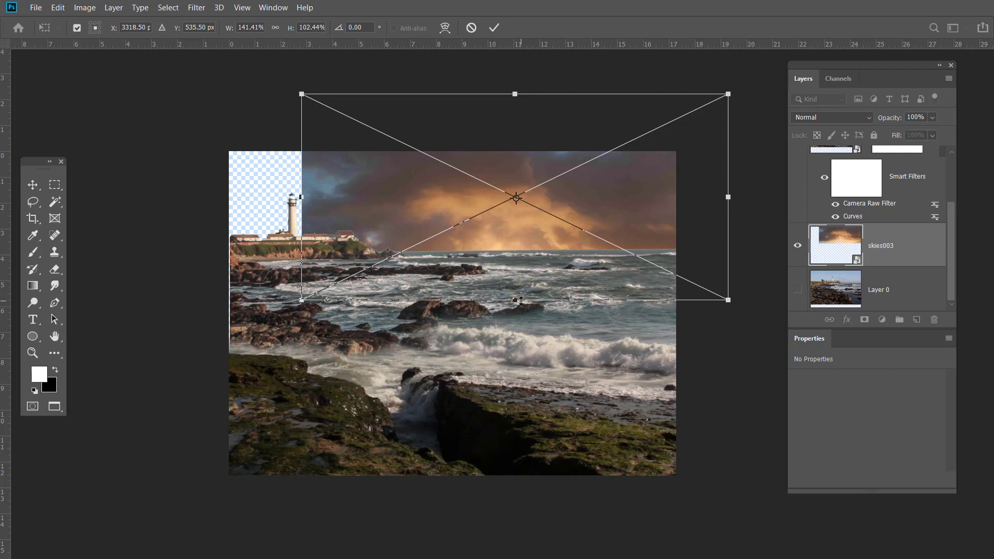
{"action": "scroll", "coordinate": [521, 300], "scroll_direction": "down", "scroll_amount": 5}
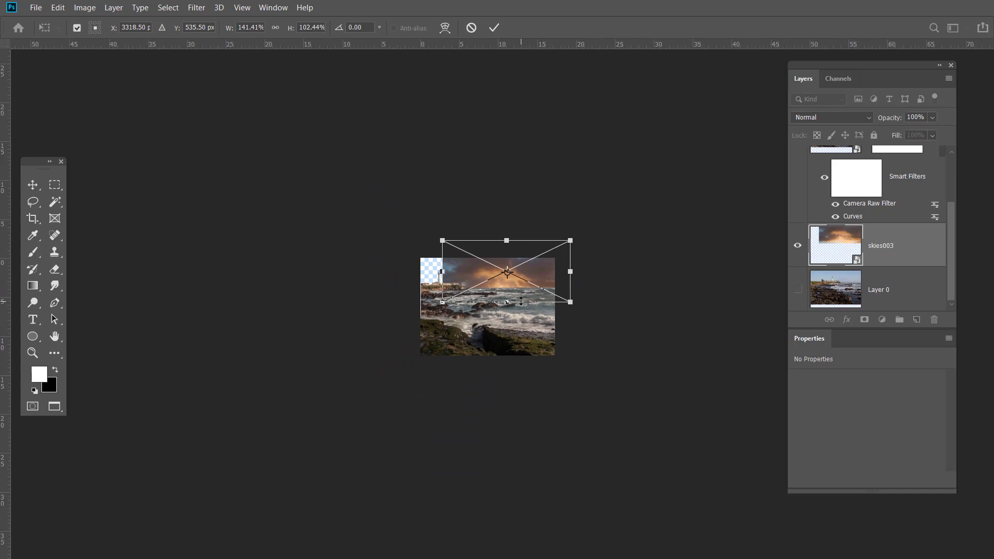
- Stretch skies003 to 123.927 × 4.84 in at X -1.73, Y -0.63 in and commit
{"action": "scroll", "coordinate": [521, 301], "scroll_direction": "down", "scroll_amount": 4}
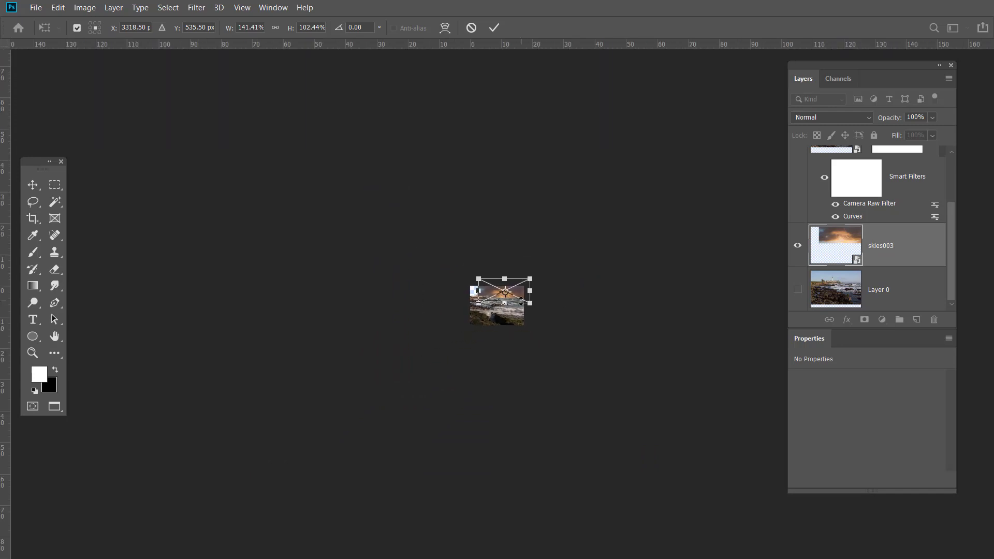
{"action": "left_click_drag", "start_coordinate": [505, 279], "coordinate": [699, 291]}
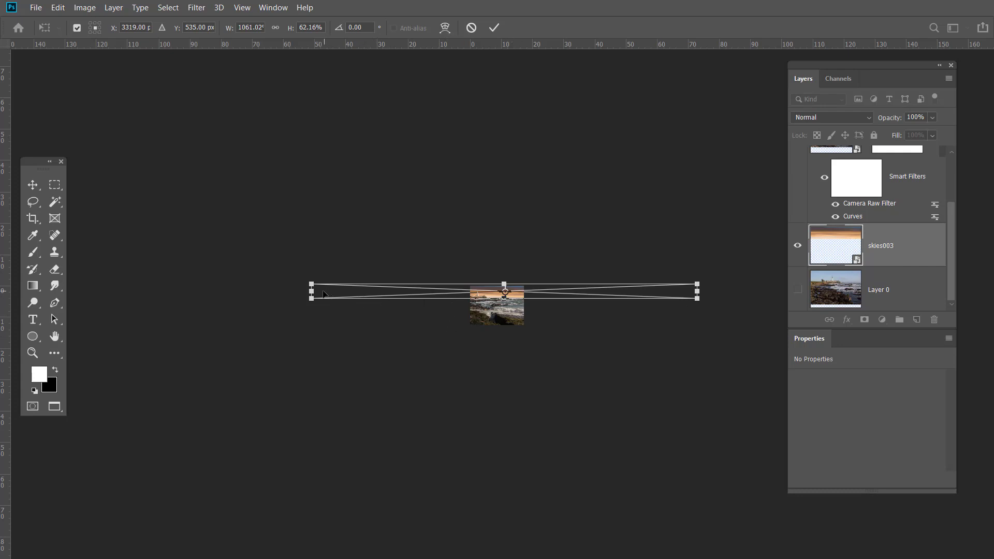
{"action": "left_click_drag", "start_coordinate": [324, 295], "coordinate": [465, 305]}
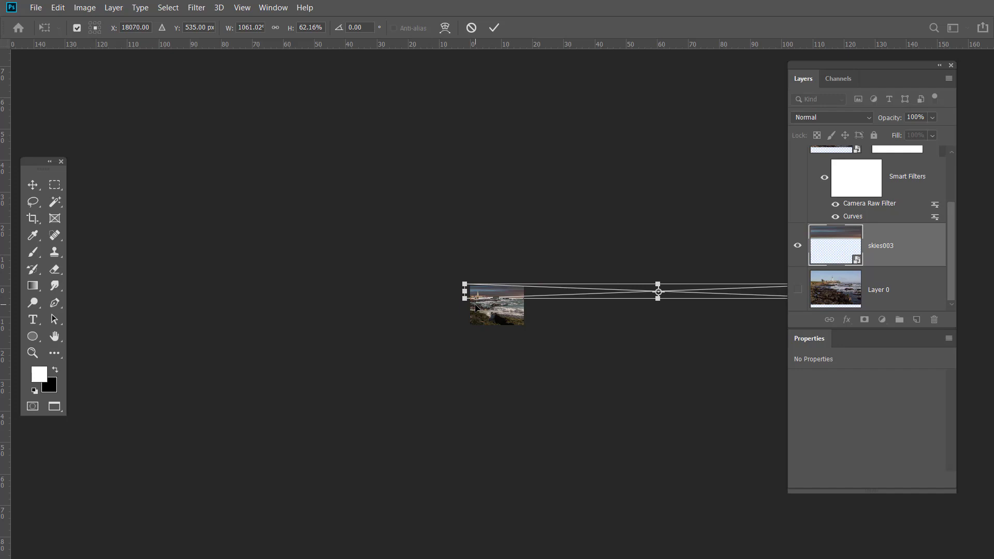
{"action": "key", "text": "Return"}
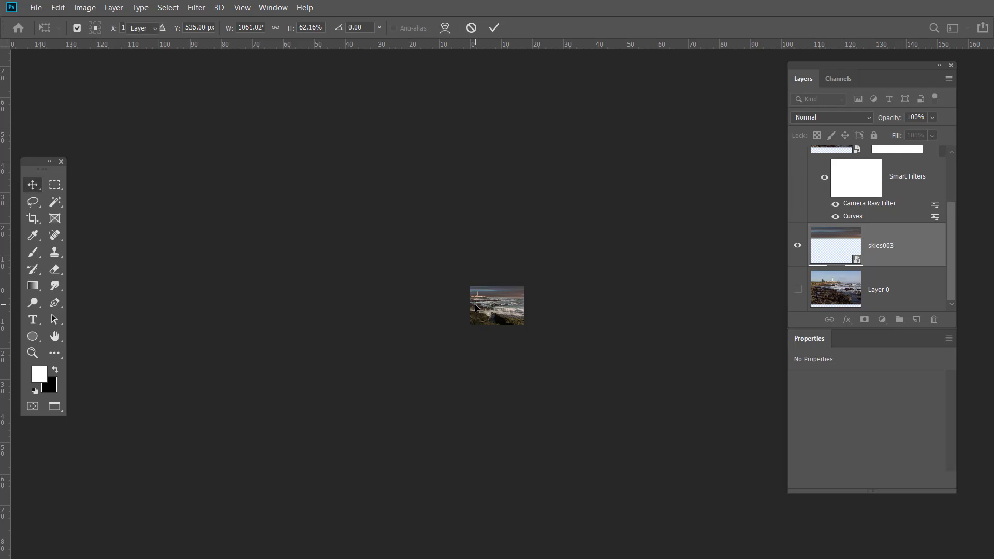
{"action": "key", "text": "ctrl+0"}
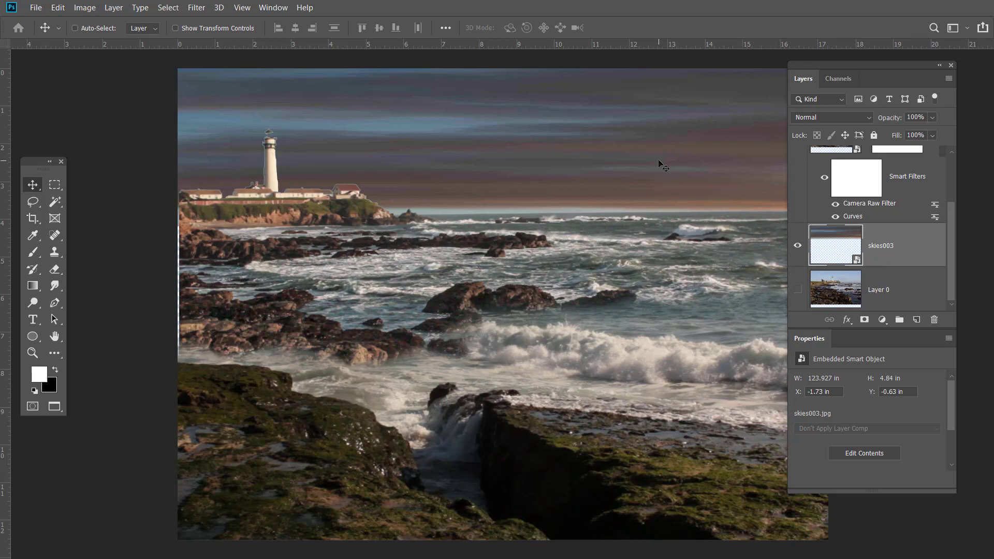
- Reposition the stretched sky down over the transparent strip to X -1.78, Y -0.78 in
{"action": "mouse_move", "coordinate": [650, 173]}
{"action": "left_mouse_down"}
{"action": "mouse_move", "coordinate": [645, 164]}
{"action": "mouse_move", "coordinate": [647, 191]}
{"action": "mouse_move", "coordinate": [644, 175]}
{"action": "left_mouse_up"}
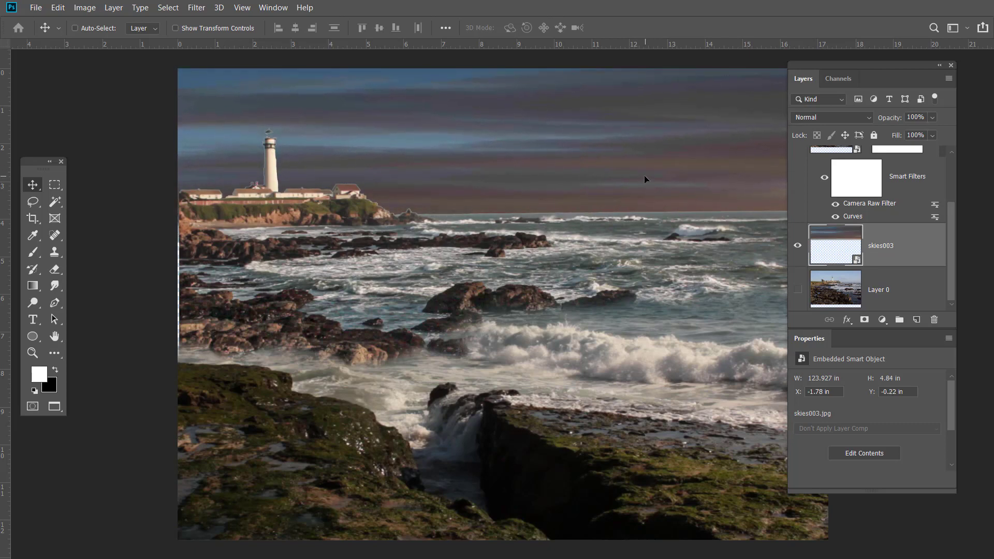
{"action": "key", "text": "ctrl"}
{"action": "key", "text": "ctrl+t"}
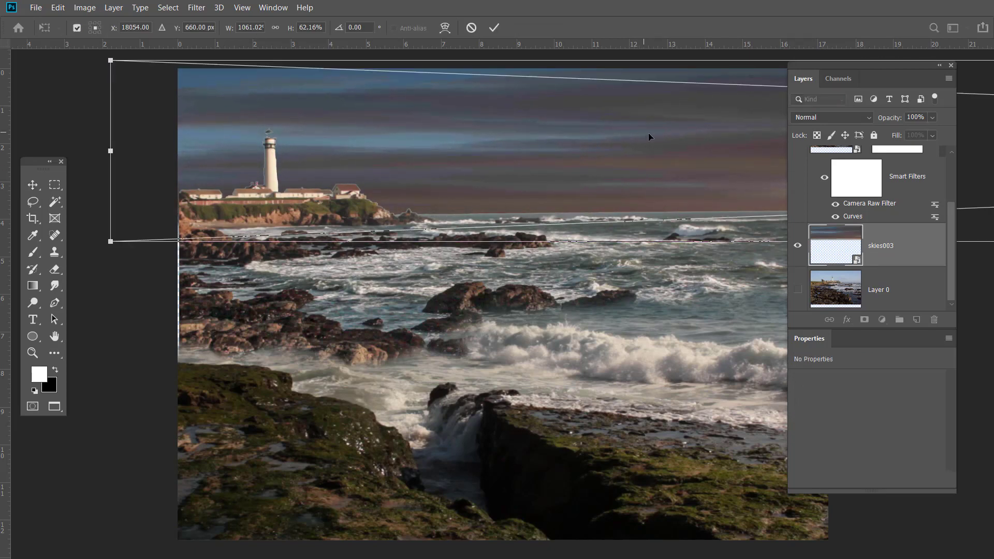
{"action": "left_click_drag", "start_coordinate": [708, 60], "coordinate": [671, 404]}
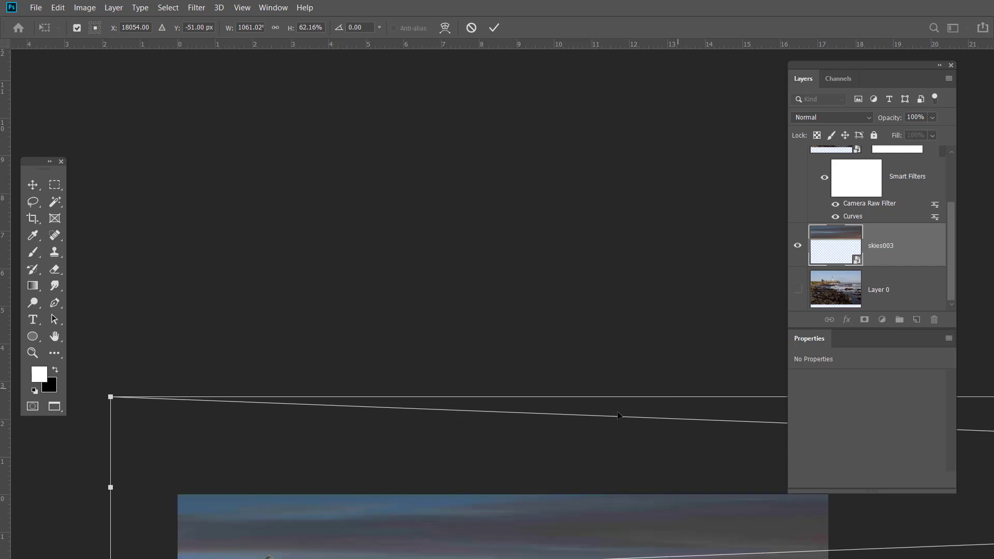
{"action": "scroll", "coordinate": [606, 246], "scroll_direction": "up", "scroll_amount": 5}
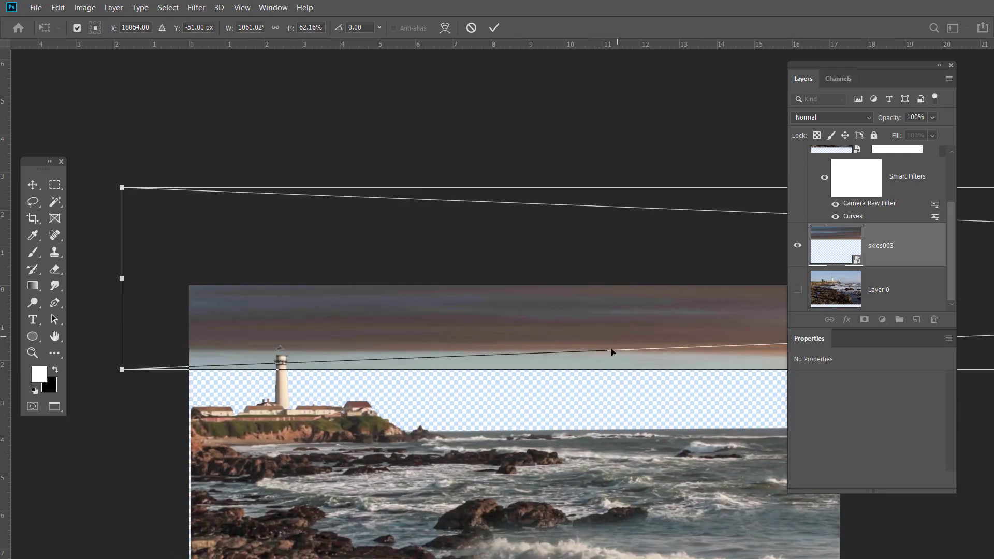
{"action": "left_click_drag", "start_coordinate": [615, 366], "coordinate": [615, 368]}
{"action": "key", "text": "Down"}
{"action": "key", "text": "Down"}
{"action": "key", "text": "Down"}
{"action": "key", "text": "Down"}
{"action": "key", "text": "Down"}
{"action": "key", "text": "Down"}
{"action": "key", "text": "Down"}
{"action": "key", "text": "Down"}
{"action": "key", "text": "Down"}
{"action": "key", "text": "Down"}
{"action": "key", "text": "Down"}
{"action": "key", "text": "Down"}
{"action": "key", "text": "Down"}
{"action": "key", "text": "Down"}
{"action": "key", "text": "Down"}
{"action": "key", "text": "Down"}
{"action": "key", "text": "Down"}
{"action": "key", "text": "Down"}
{"action": "key", "text": "Down"}
{"action": "key", "text": "Down"}
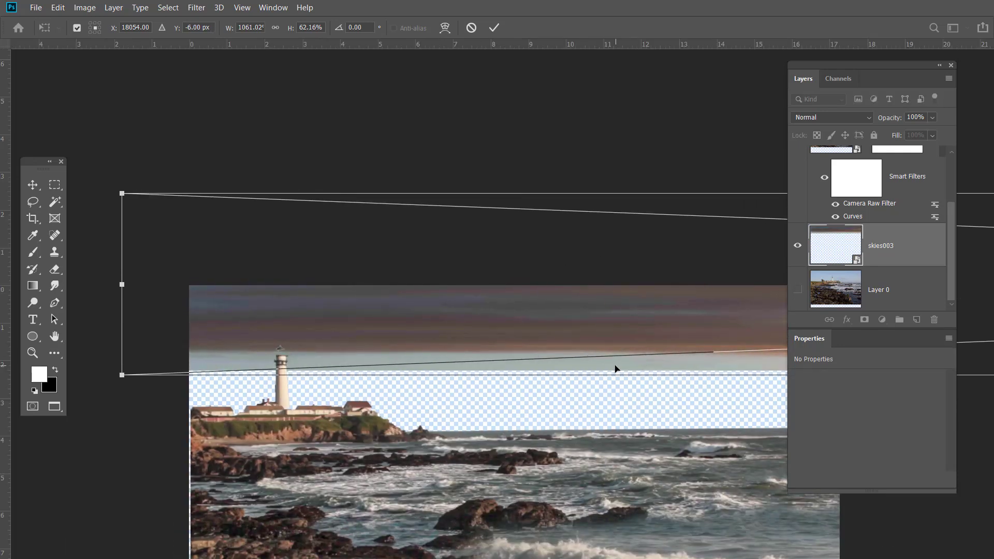
{"action": "left_click_drag", "start_coordinate": [611, 335], "coordinate": [619, 397]}
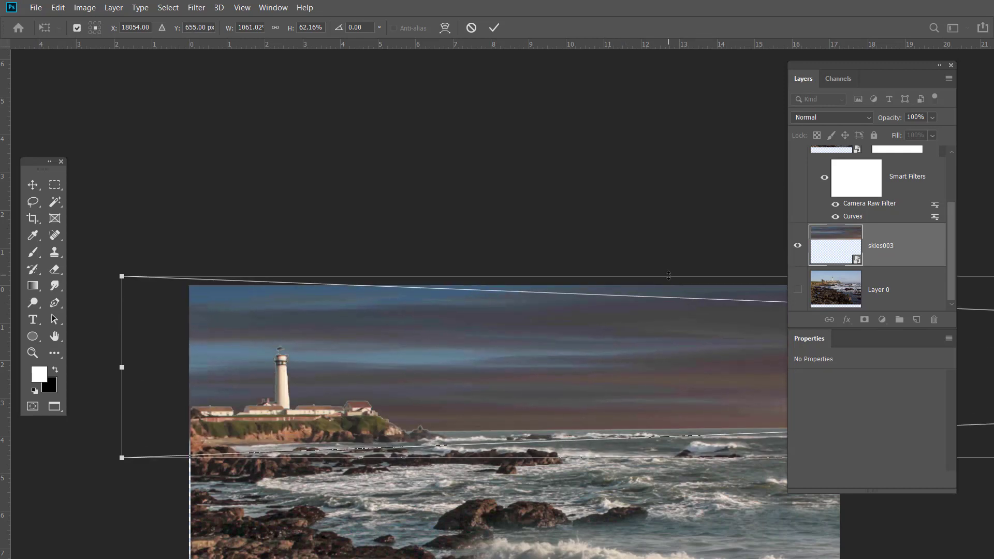
- Raise the sky's top and extend its bottom to 5.75 in tall, then commit
{"action": "left_click_drag", "start_coordinate": [668, 275], "coordinate": [662, 262]}
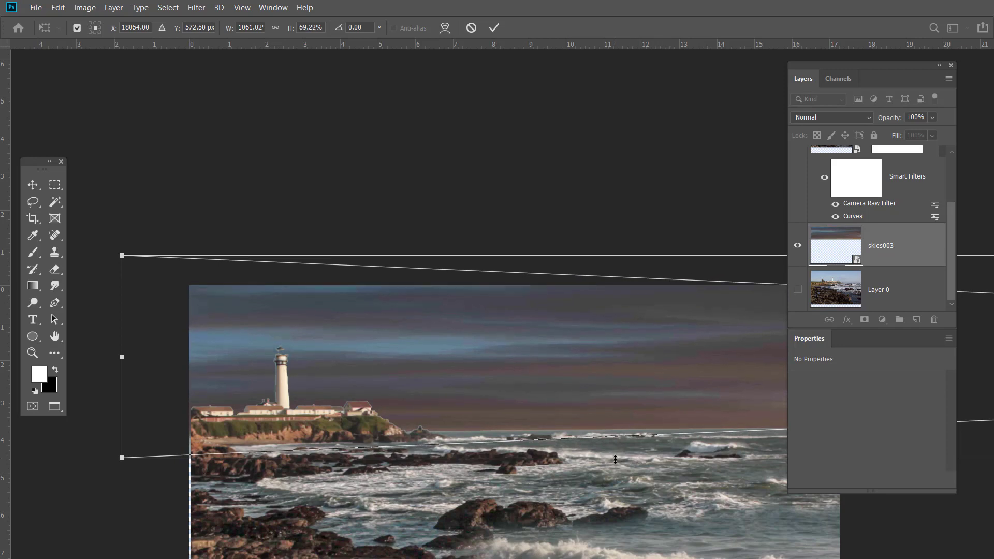
{"action": "left_click_drag", "start_coordinate": [614, 458], "coordinate": [615, 472]}
{"action": "key", "text": "Return"}
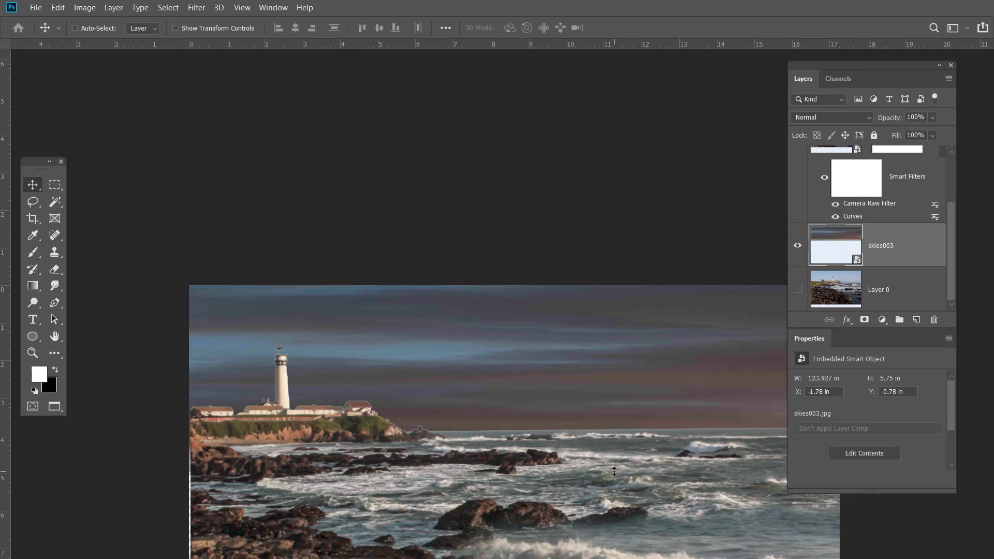
{"action": "key", "text": "ctrl"}
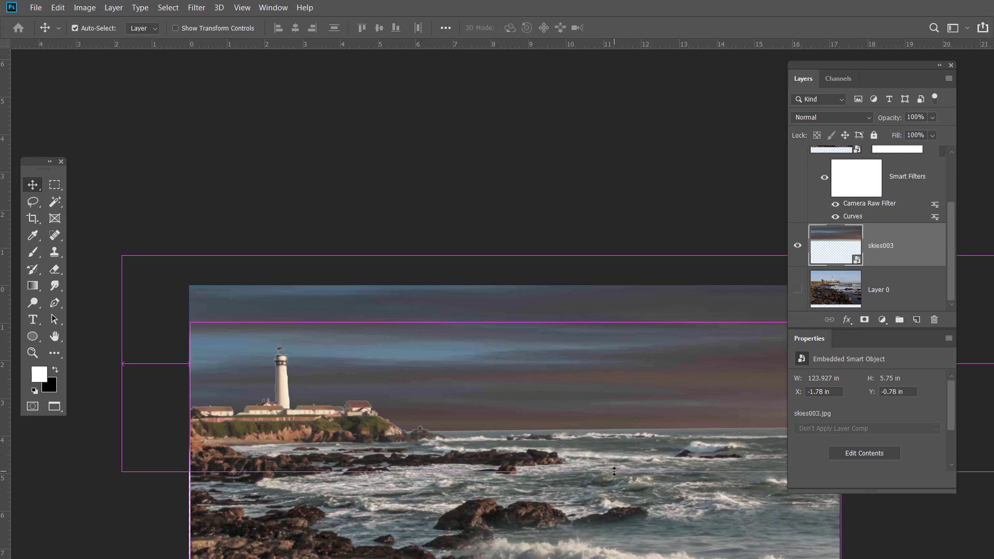
{"action": "scroll", "coordinate": [614, 471], "scroll_direction": "down", "scroll_amount": 5}
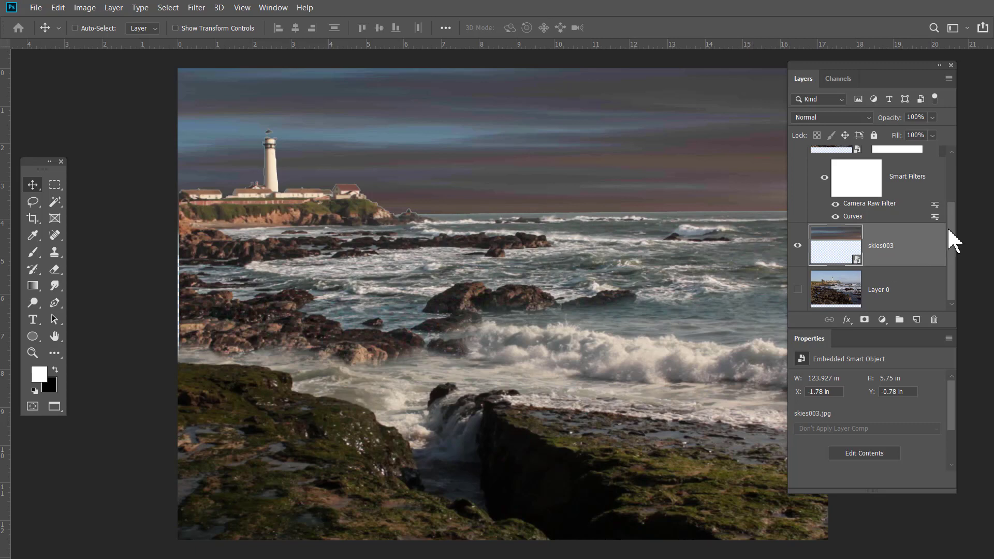
- Select the top video layer and toggle its visibility off and on to check it
{"action": "left_click_drag", "start_coordinate": [953, 249], "coordinate": [943, 178]}
{"action": "left_click", "coordinate": [846, 175]}
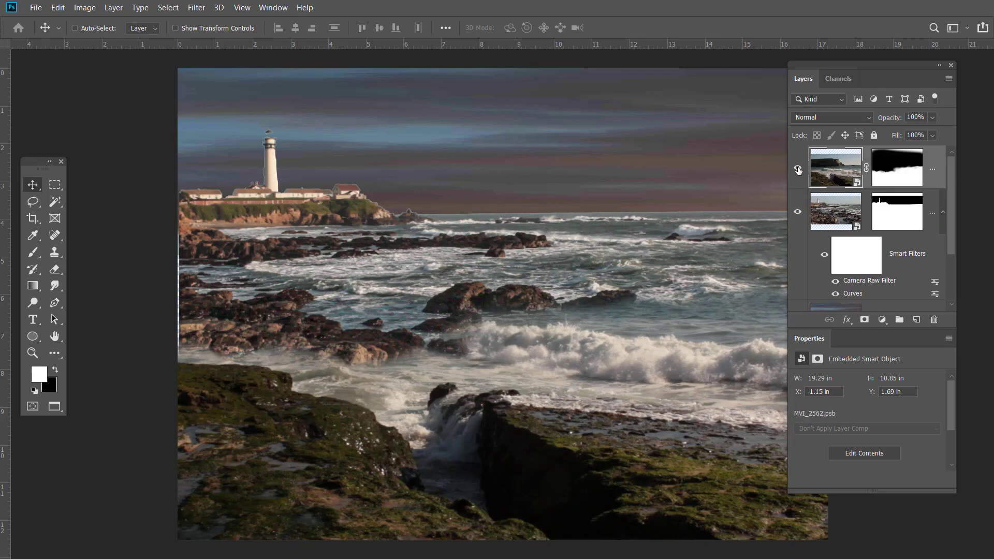
{"action": "left_click", "coordinate": [798, 169]}
{"action": "left_click", "coordinate": [797, 169]}
{"action": "left_click", "coordinate": [882, 320]}
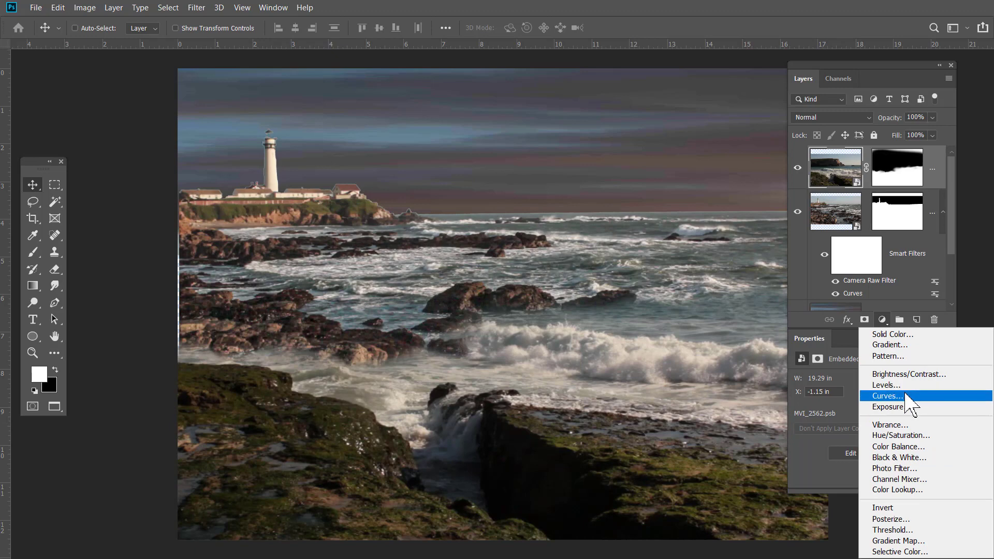
{"action": "left_click", "coordinate": [883, 83]}
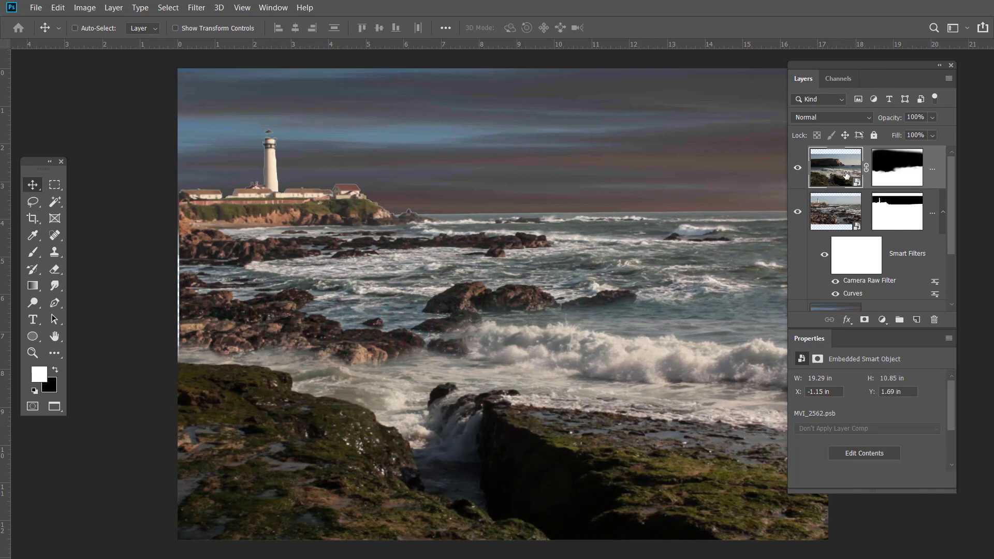
- Open Curves on the top layer and set the Red midpoint to 127/133
{"action": "left_click", "coordinate": [85, 8]}
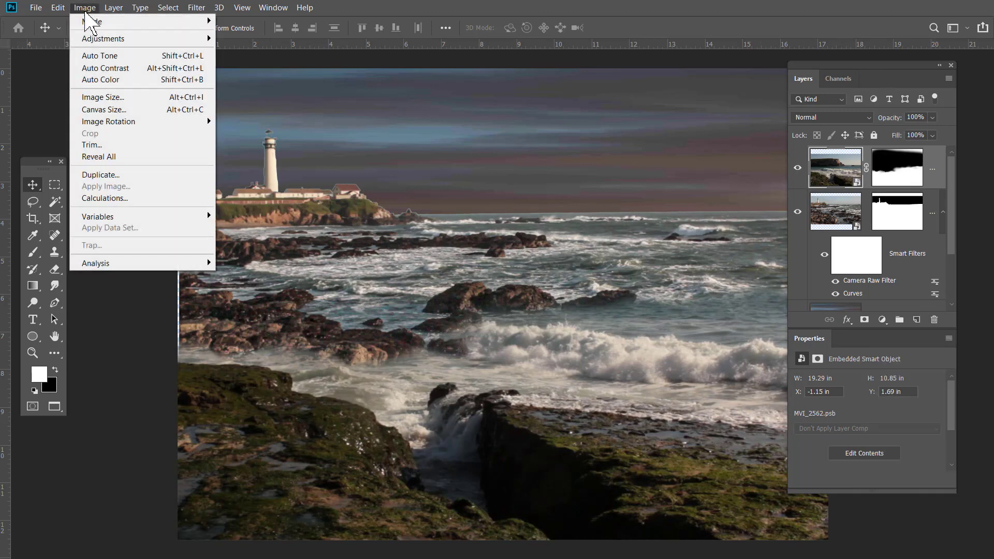
{"action": "mouse_move", "coordinate": [131, 37]}
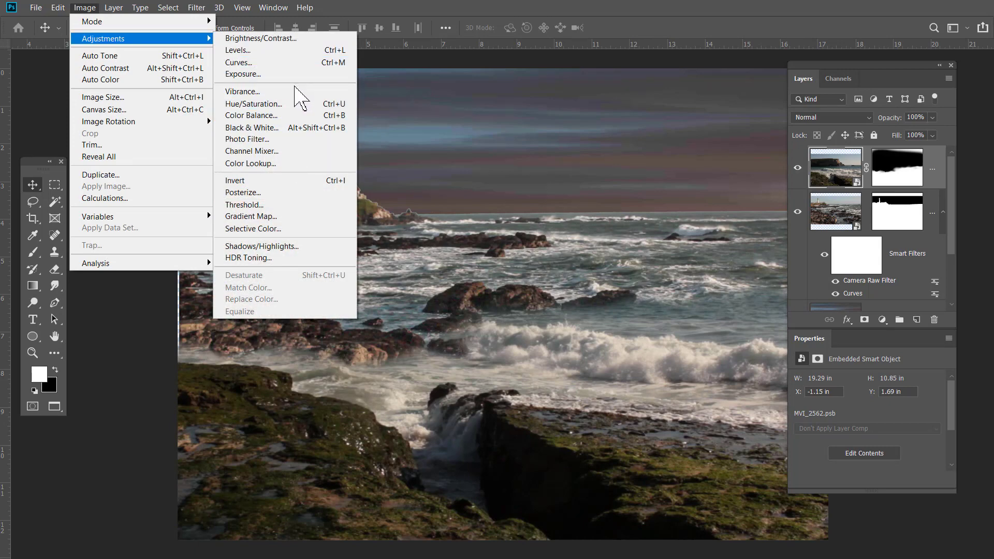
{"action": "left_click", "coordinate": [275, 62]}
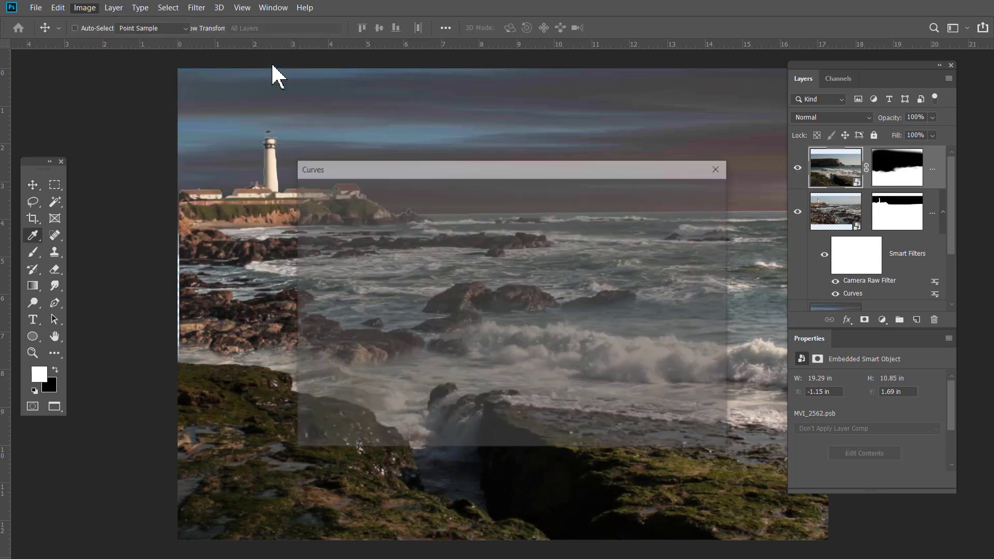
{"action": "left_click_drag", "start_coordinate": [529, 171], "coordinate": [814, 399]}
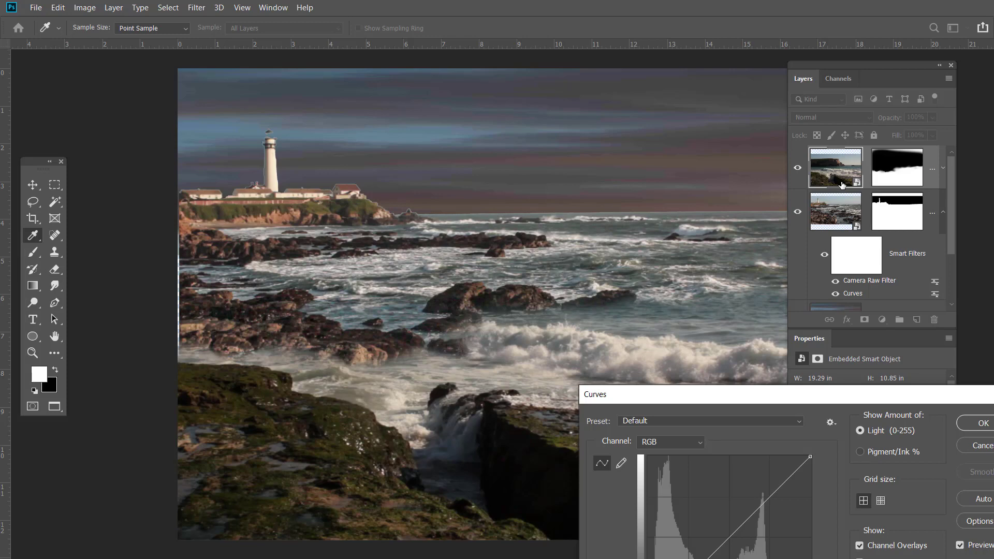
{"action": "left_click_drag", "start_coordinate": [782, 400], "coordinate": [788, 224]}
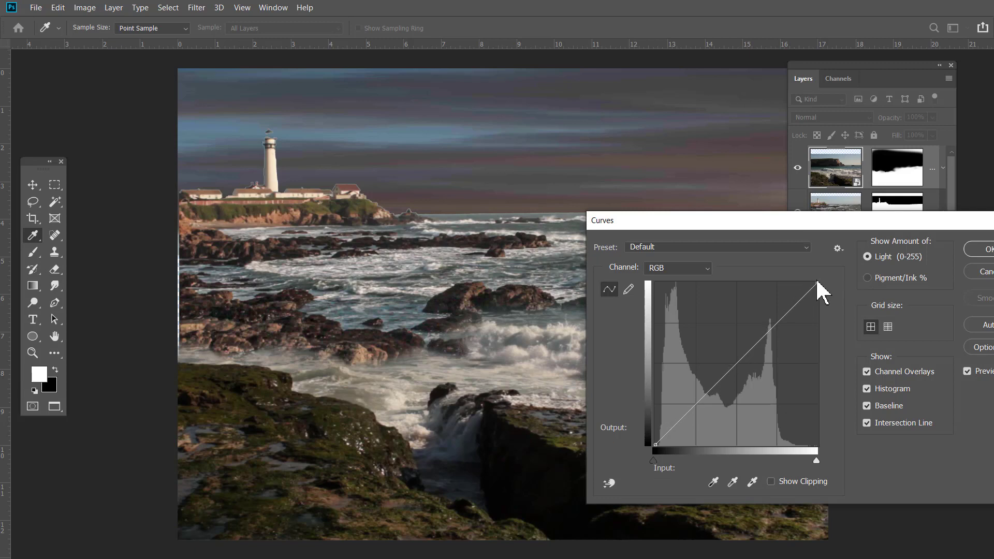
{"action": "left_click", "coordinate": [703, 271]}
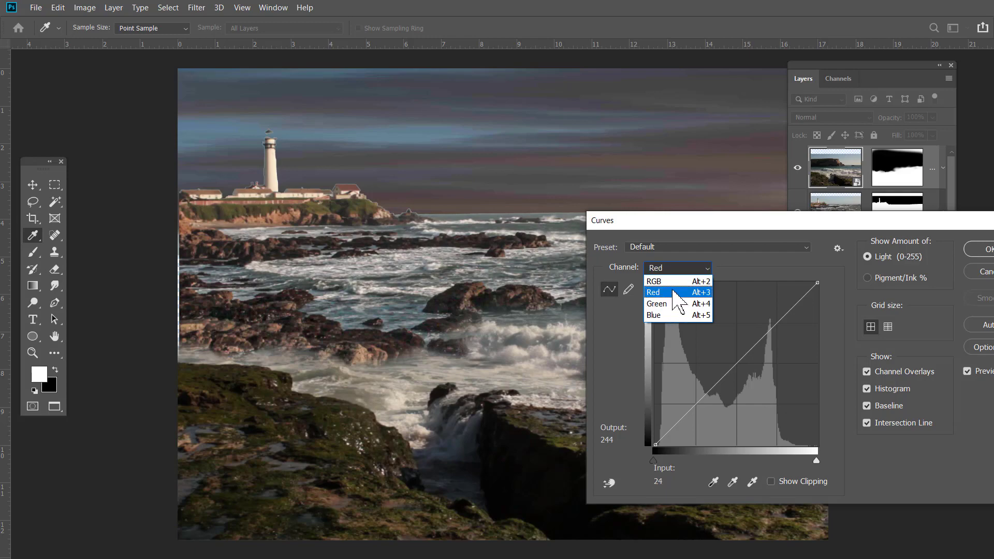
{"action": "left_click", "coordinate": [673, 292]}
{"action": "left_click_drag", "start_coordinate": [743, 222], "coordinate": [361, 150]}
{"action": "left_click_drag", "start_coordinate": [458, 110], "coordinate": [675, 68]}
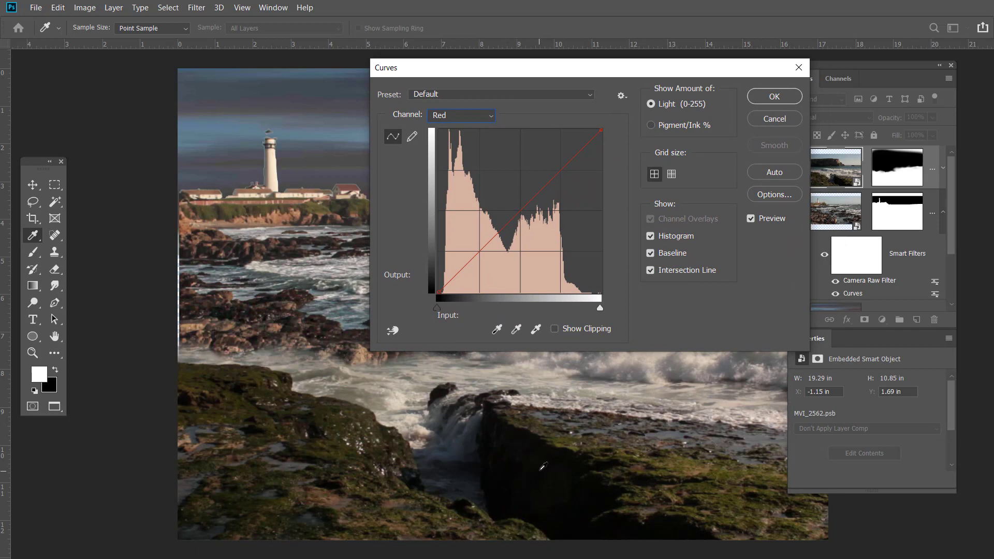
{"action": "left_click", "coordinate": [520, 206]}
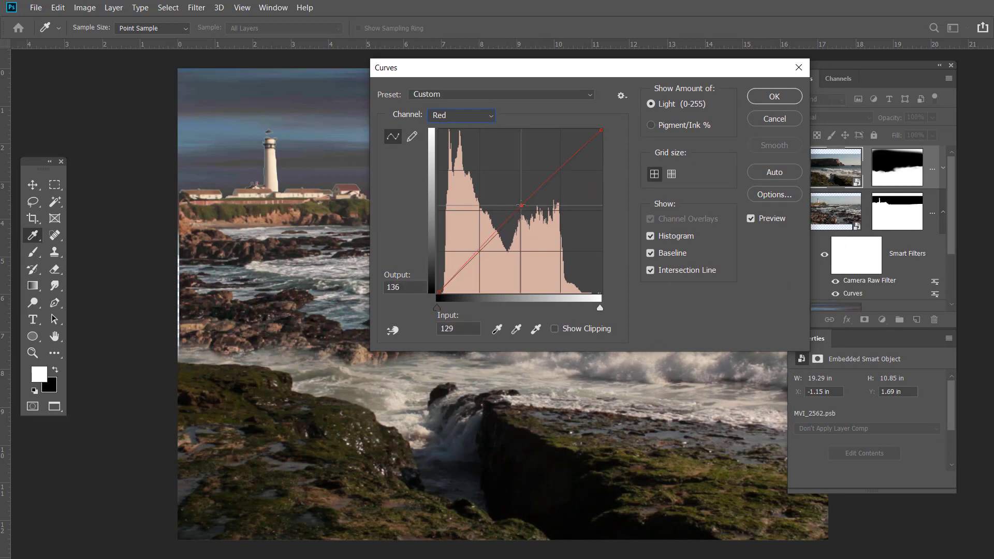
{"action": "left_click_drag", "start_coordinate": [520, 205], "coordinate": [519, 208]}
- Set the Blue midpoint to 128/122, removing the extra test points, and apply Curves
{"action": "left_click", "coordinate": [485, 115]}
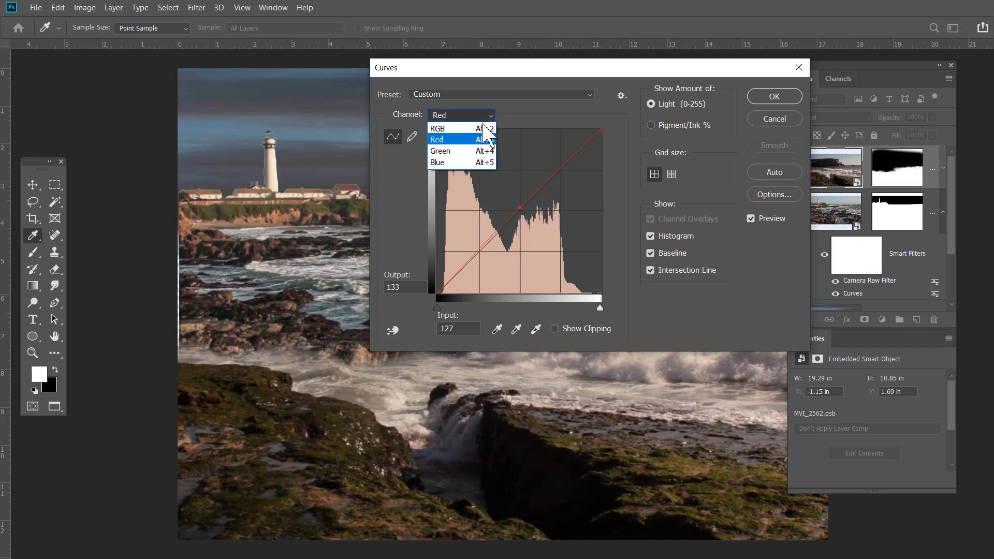
{"action": "left_click", "coordinate": [472, 164]}
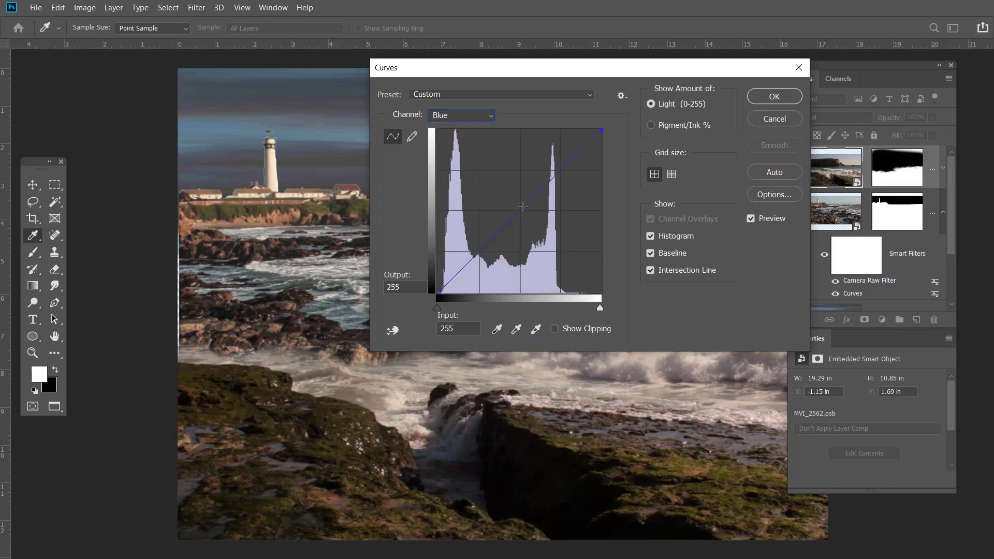
{"action": "left_click_drag", "start_coordinate": [520, 209], "coordinate": [494, 168]}
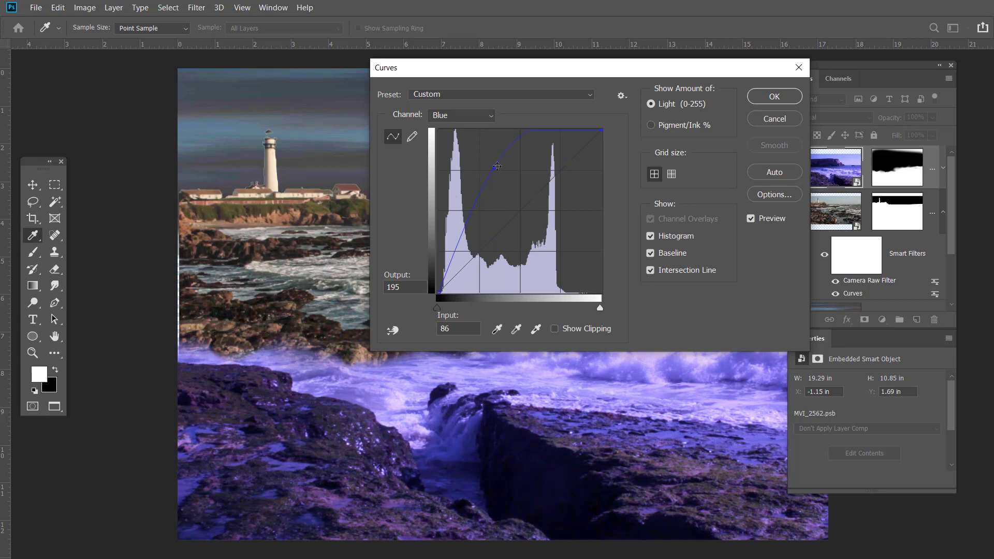
{"action": "left_click_drag", "start_coordinate": [494, 168], "coordinate": [522, 212]}
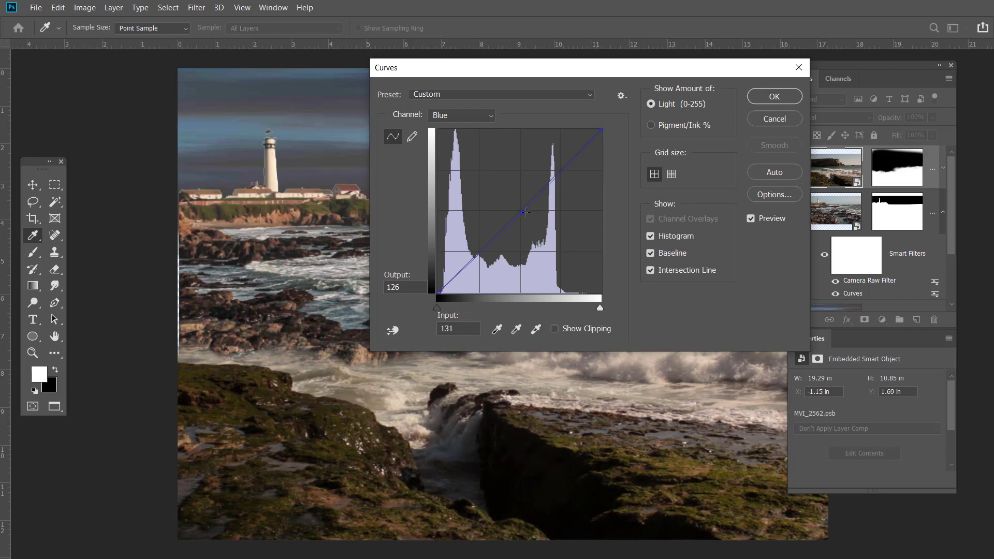
{"action": "left_click_drag", "start_coordinate": [525, 212], "coordinate": [536, 231]}
{"action": "left_click", "coordinate": [462, 280]}
{"action": "left_click_drag", "start_coordinate": [461, 278], "coordinate": [462, 274]}
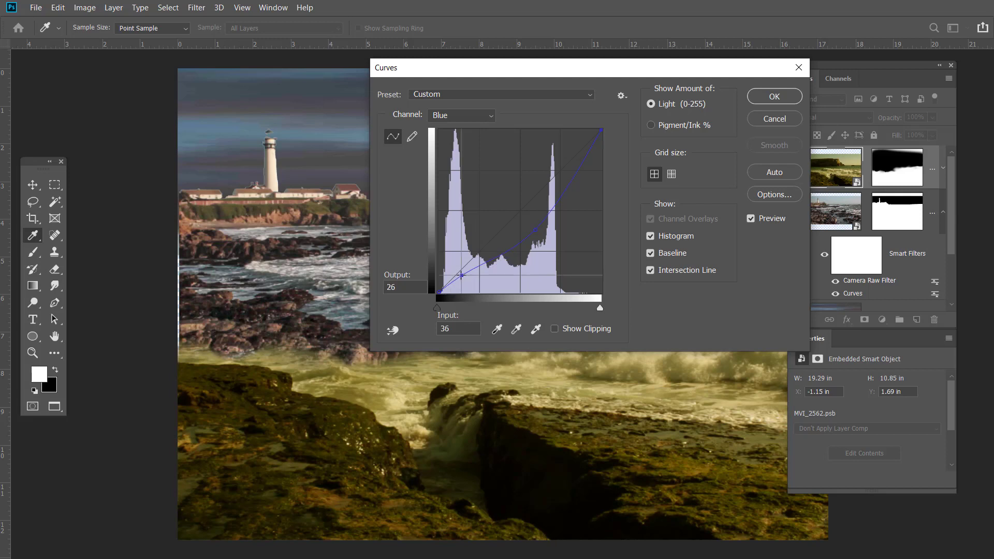
{"action": "left_click", "coordinate": [585, 154]}
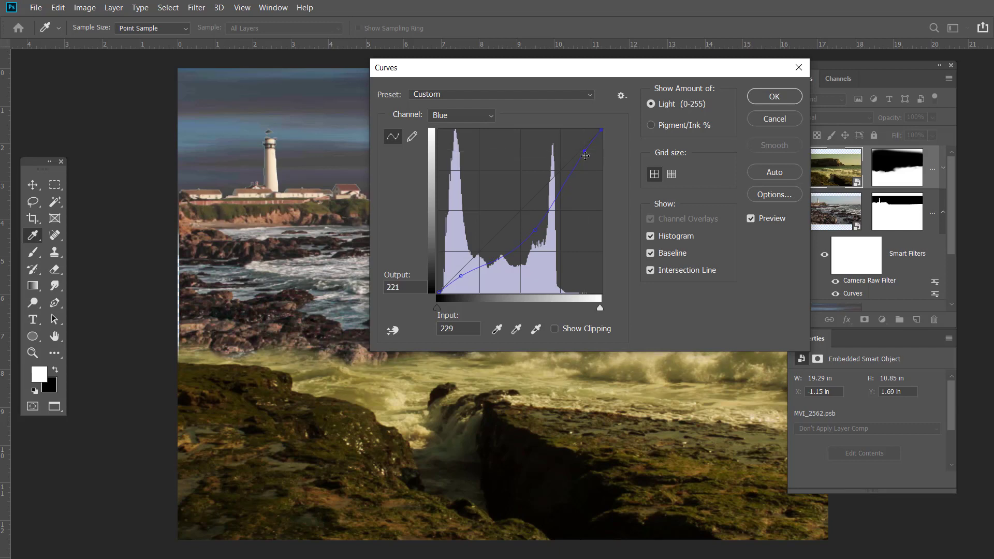
{"action": "key", "text": "Delete"}
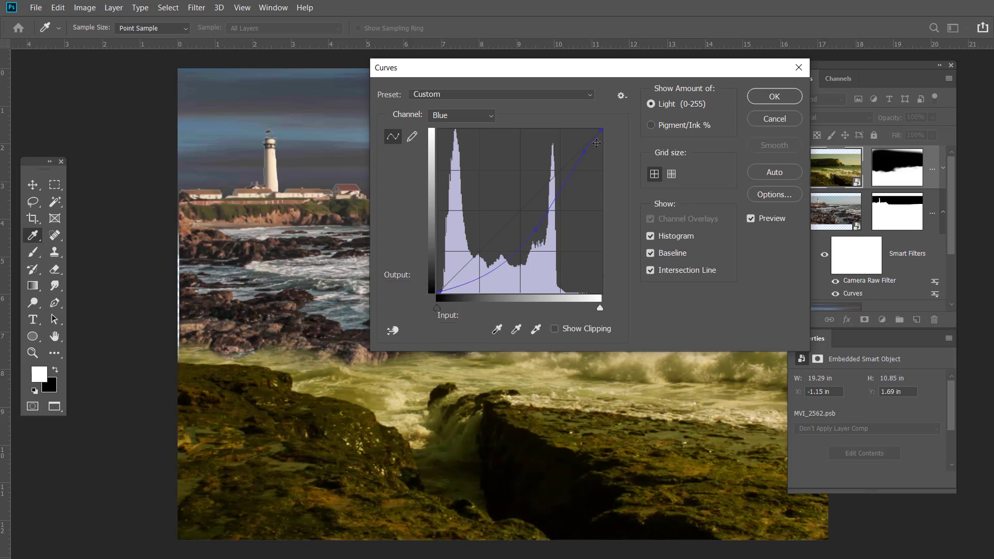
{"action": "left_click_drag", "start_coordinate": [585, 151], "coordinate": [667, 75]}
{"action": "left_click_drag", "start_coordinate": [536, 226], "coordinate": [521, 215]}
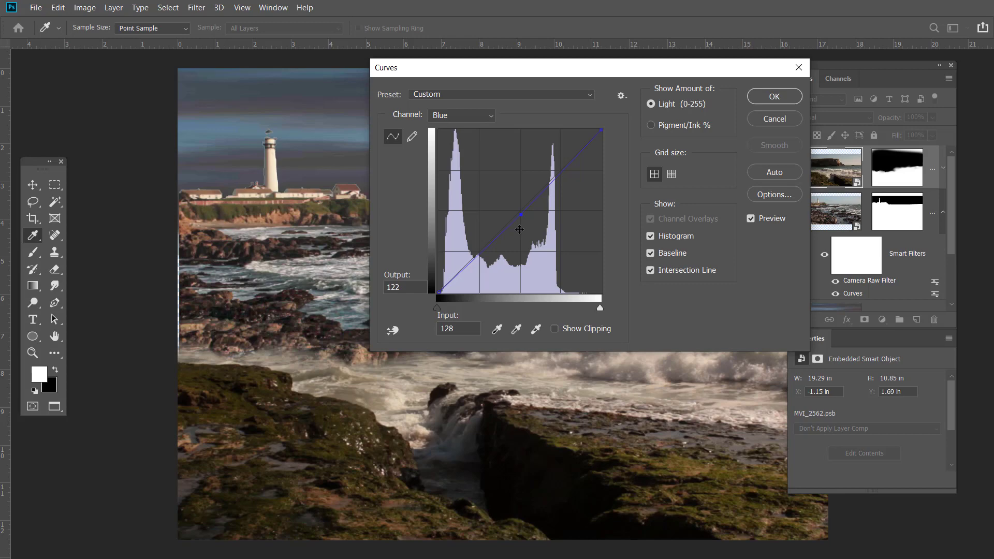
{"action": "left_click_drag", "start_coordinate": [586, 73], "coordinate": [636, 166]}
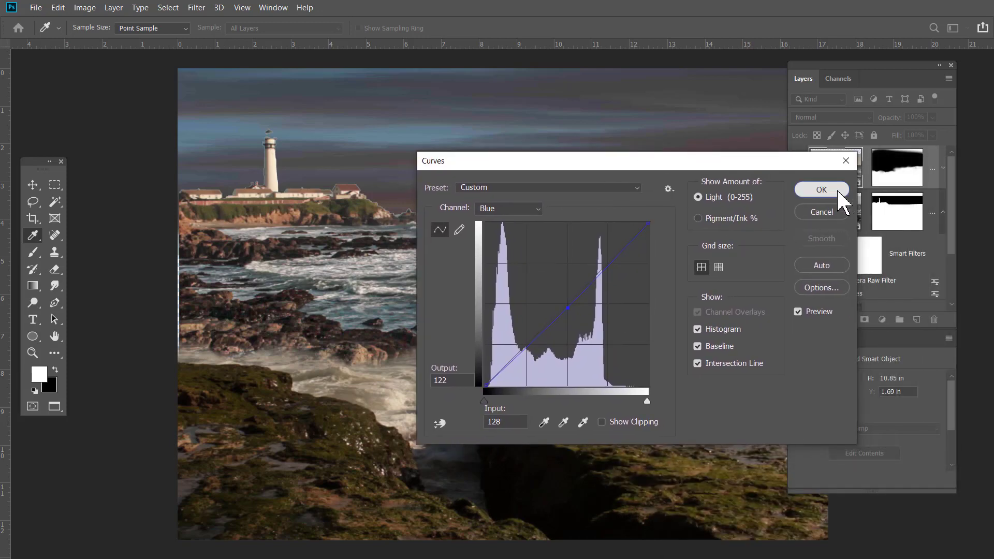
{"action": "left_click", "coordinate": [822, 190]}
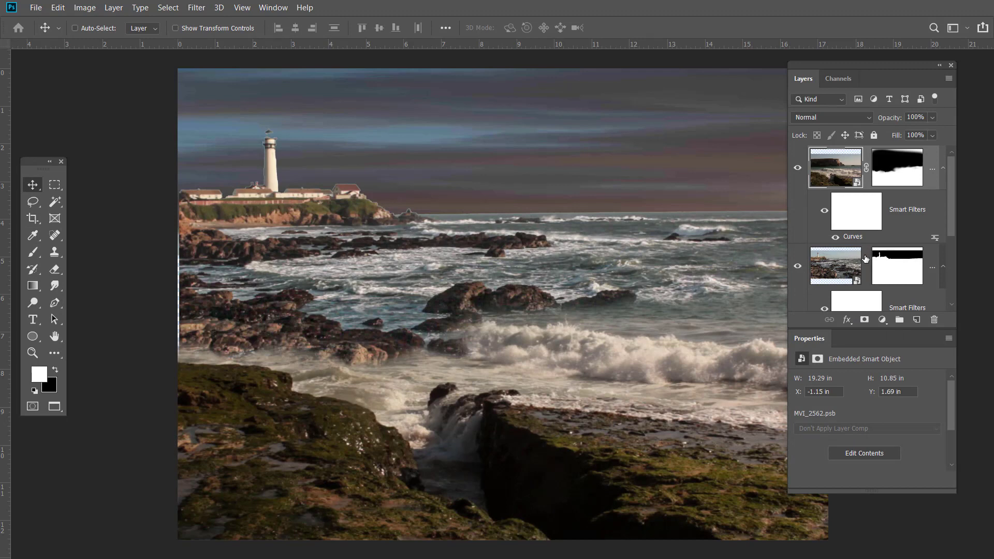
- Compare the top layer hidden and shown, then select the lower MVI_2163 layer
{"action": "left_click", "coordinate": [798, 169]}
{"action": "left_click", "coordinate": [799, 171]}
{"action": "left_click", "coordinate": [799, 172]}
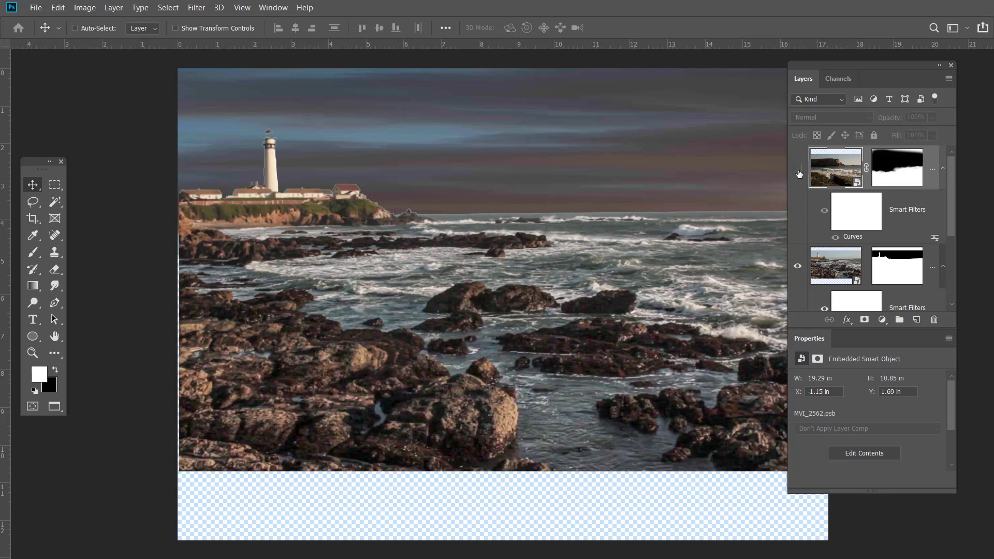
{"action": "left_click", "coordinate": [798, 169]}
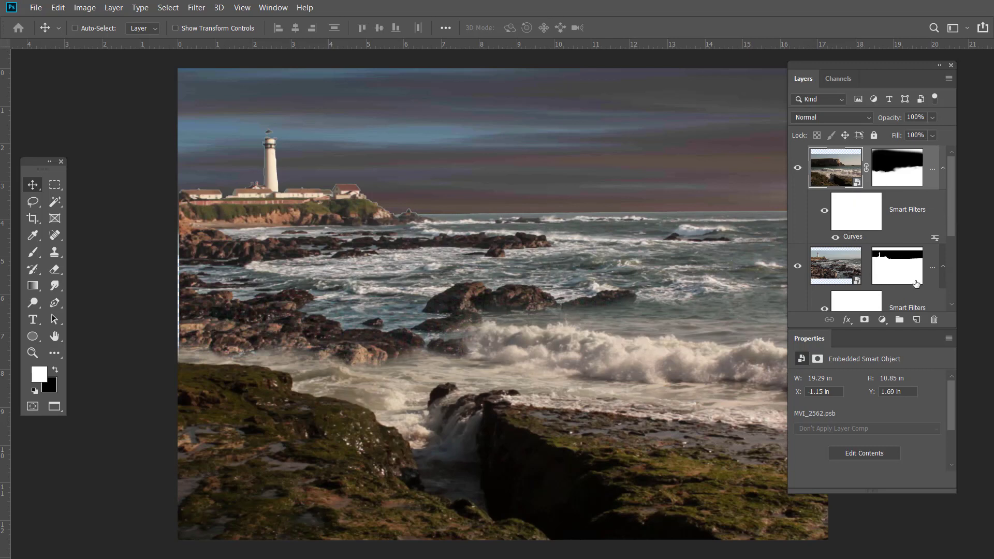
{"action": "left_click", "coordinate": [861, 279]}
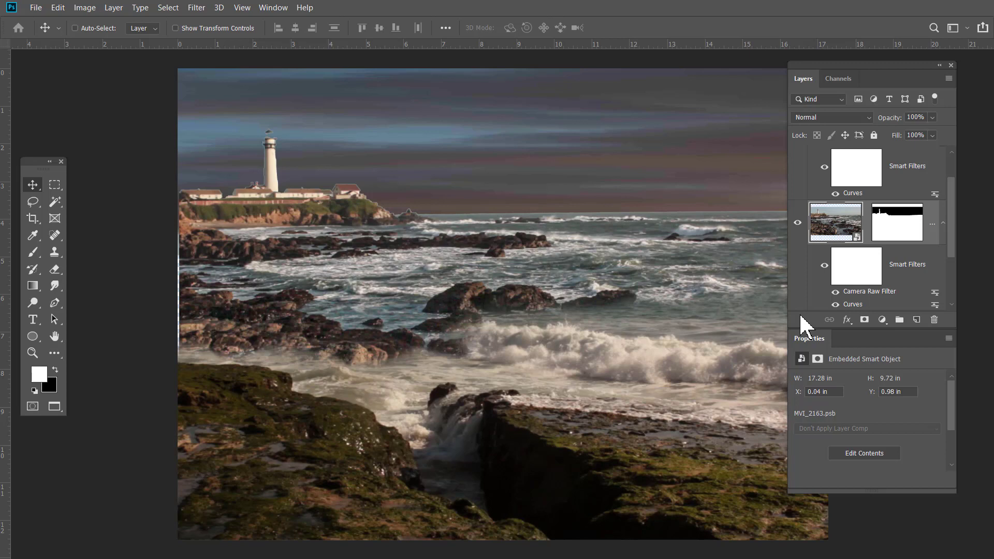
{"action": "key", "text": "ctrl"}
{"action": "key", "text": "ctrl"}
- Open Curves for MVI_2163 and pull the Blue midtones slightly down
{"action": "left_click", "coordinate": [86, 7]}
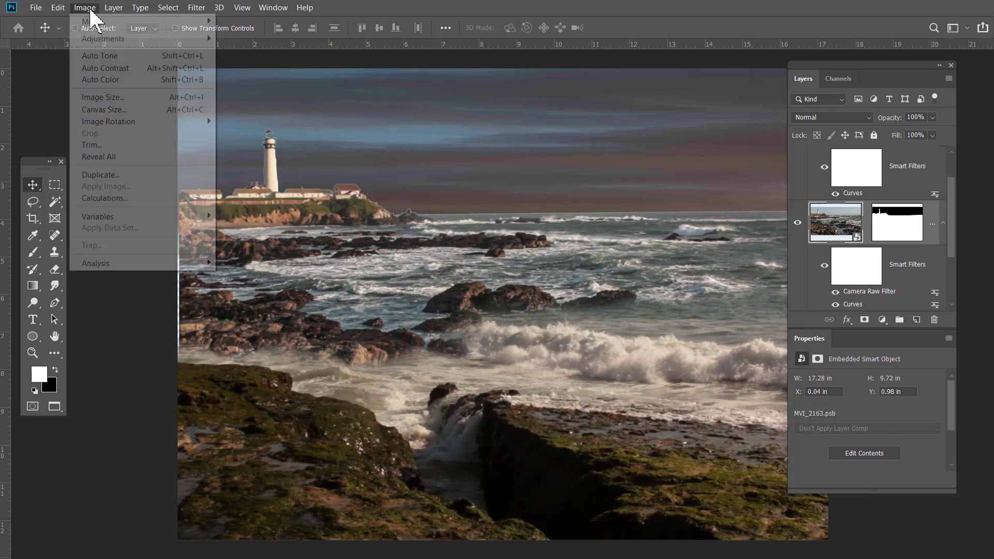
{"action": "mouse_move", "coordinate": [131, 42]}
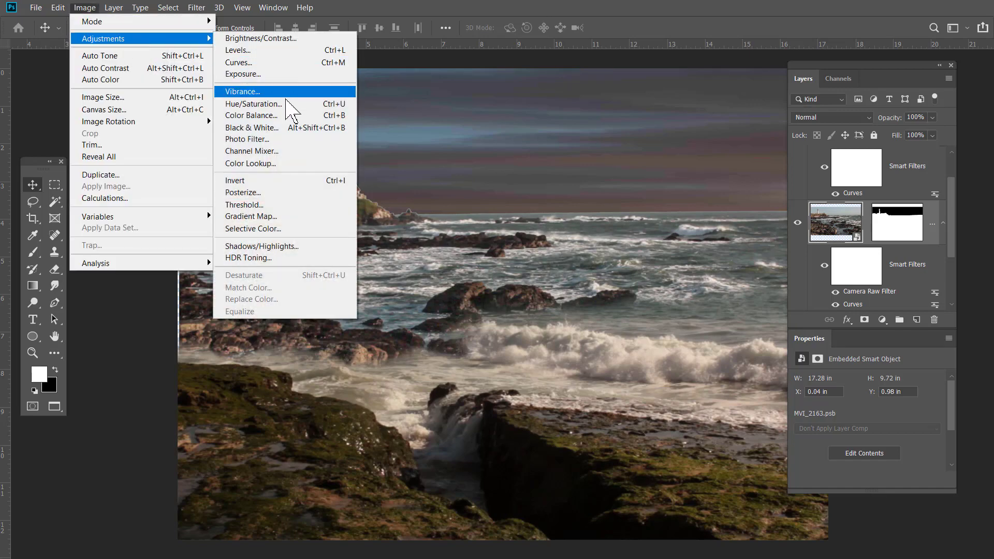
{"action": "left_click", "coordinate": [276, 64]}
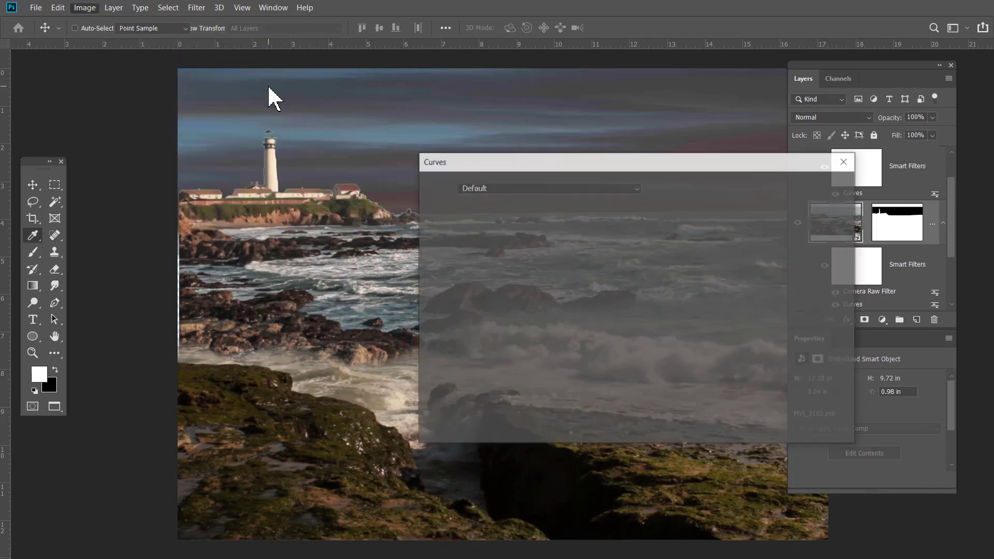
{"action": "left_click_drag", "start_coordinate": [661, 159], "coordinate": [822, 183]}
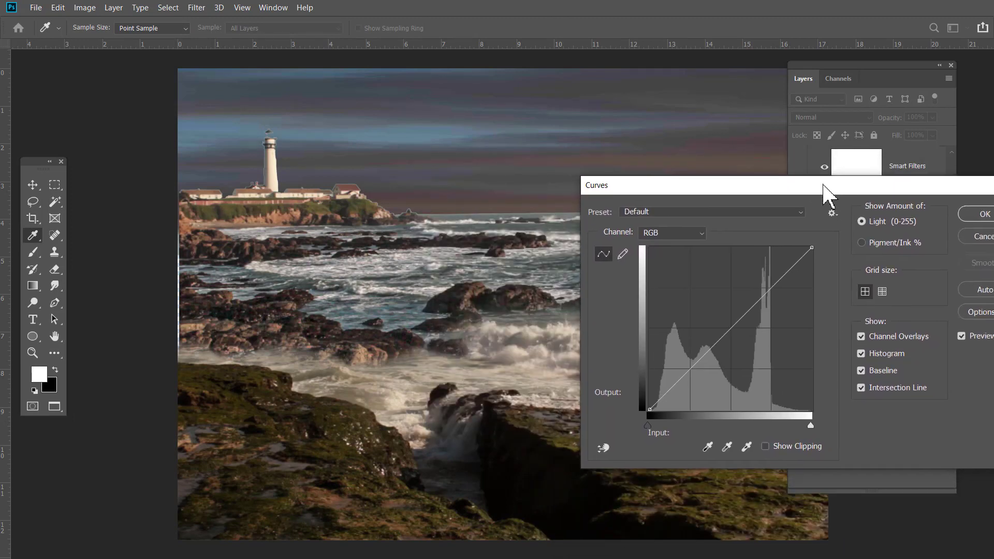
{"action": "left_click", "coordinate": [699, 232]}
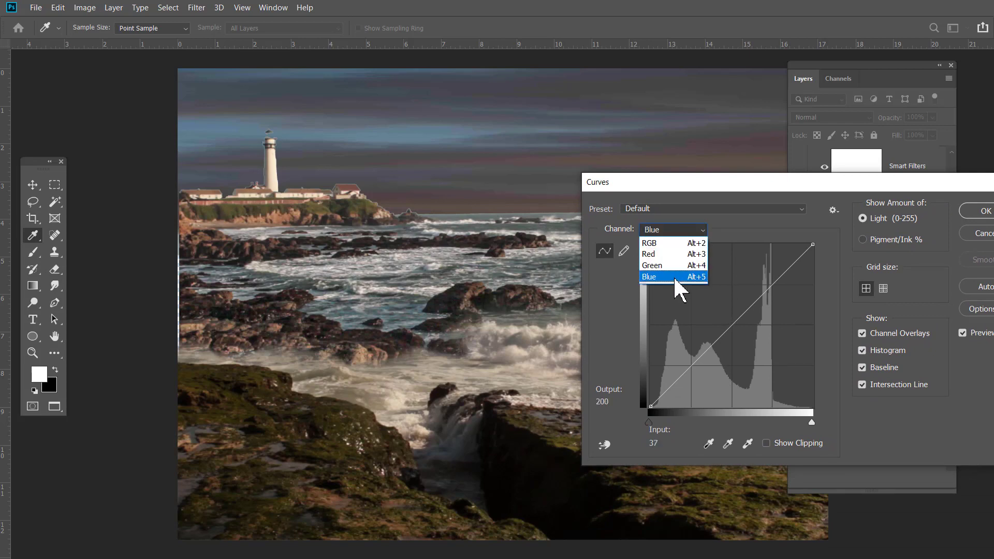
{"action": "left_click", "coordinate": [675, 277]}
{"action": "left_click_drag", "start_coordinate": [736, 327], "coordinate": [733, 331]}
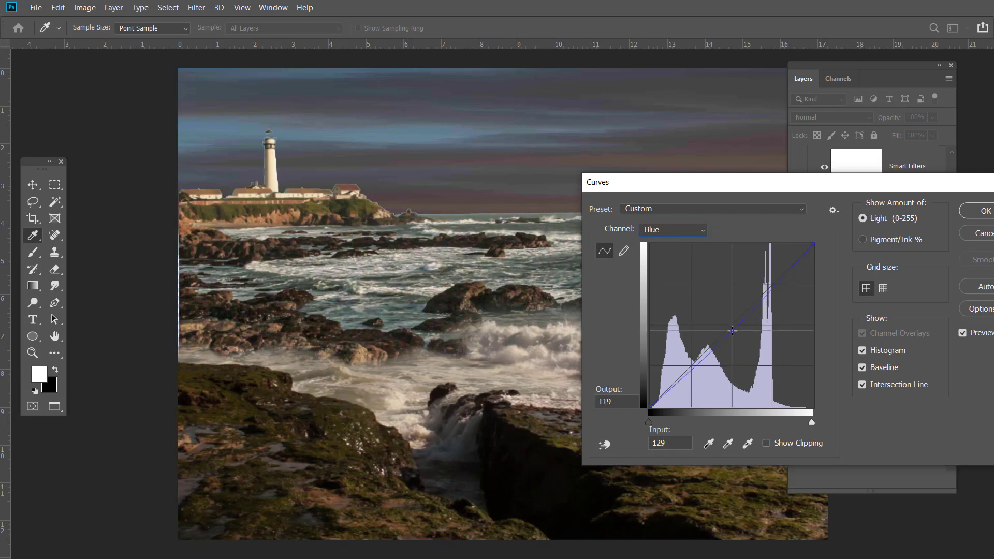
- Lift the Red midtones slightly and apply the Curves adjustment
{"action": "left_click", "coordinate": [702, 231]}
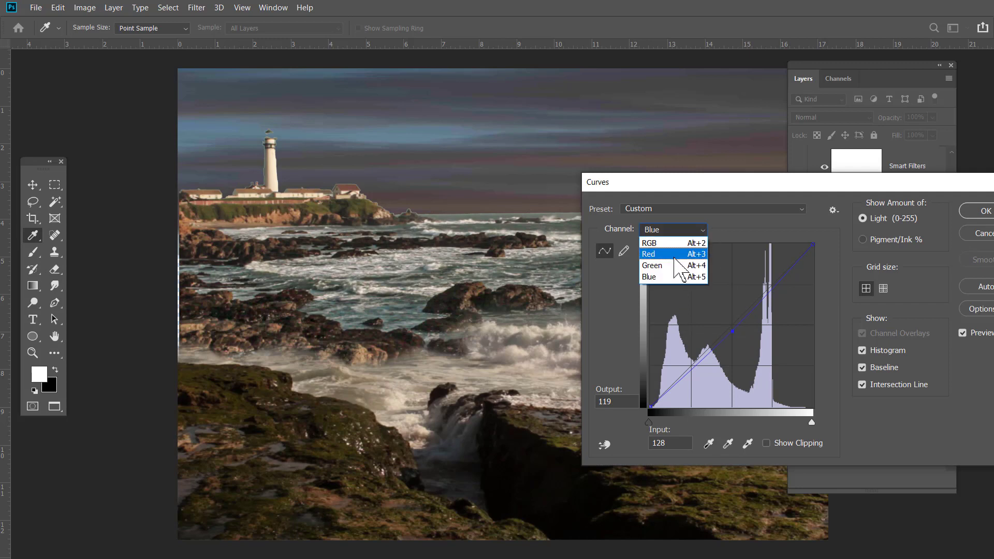
{"action": "left_click", "coordinate": [691, 254]}
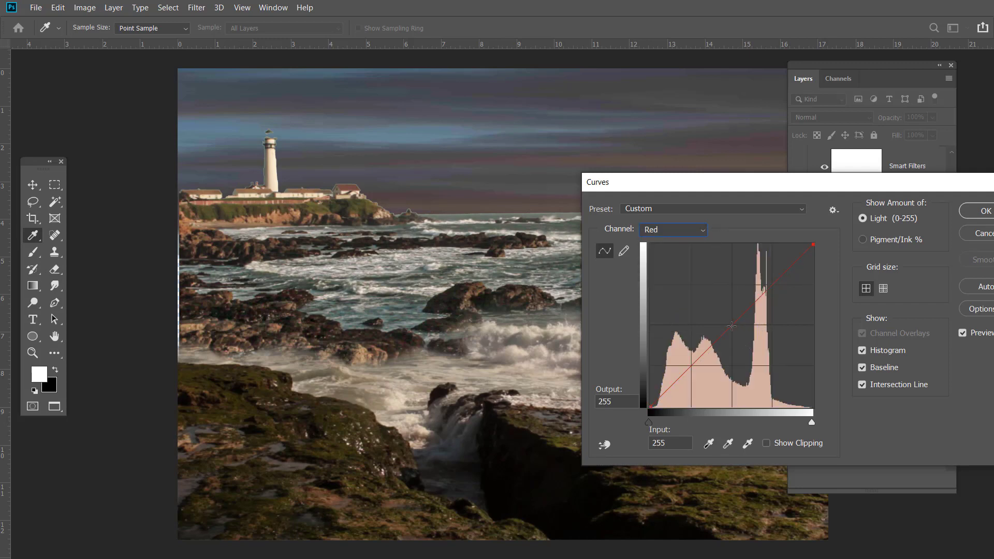
{"action": "left_click_drag", "start_coordinate": [729, 328], "coordinate": [729, 324]}
{"action": "left_click_drag", "start_coordinate": [933, 187], "coordinate": [805, 196]}
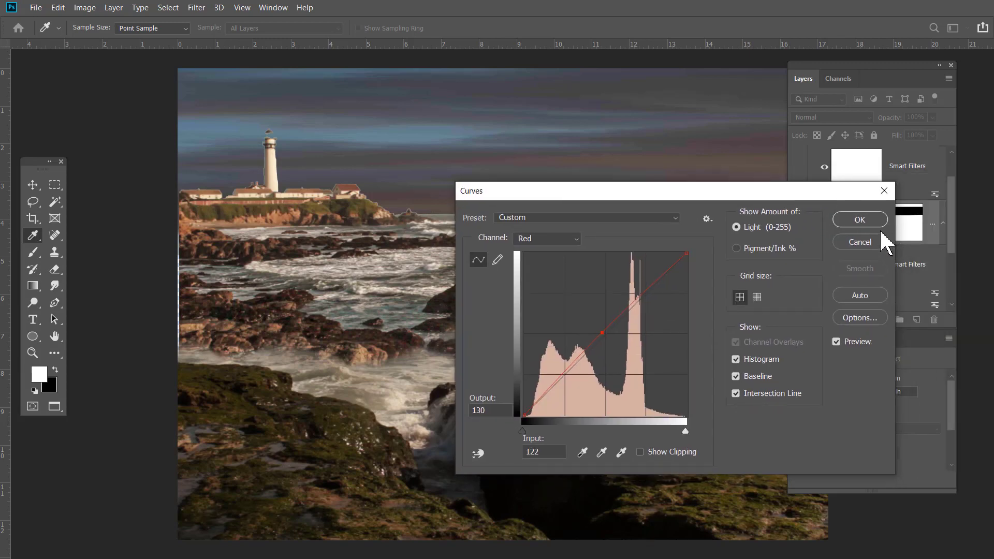
{"action": "left_click", "coordinate": [859, 220]}
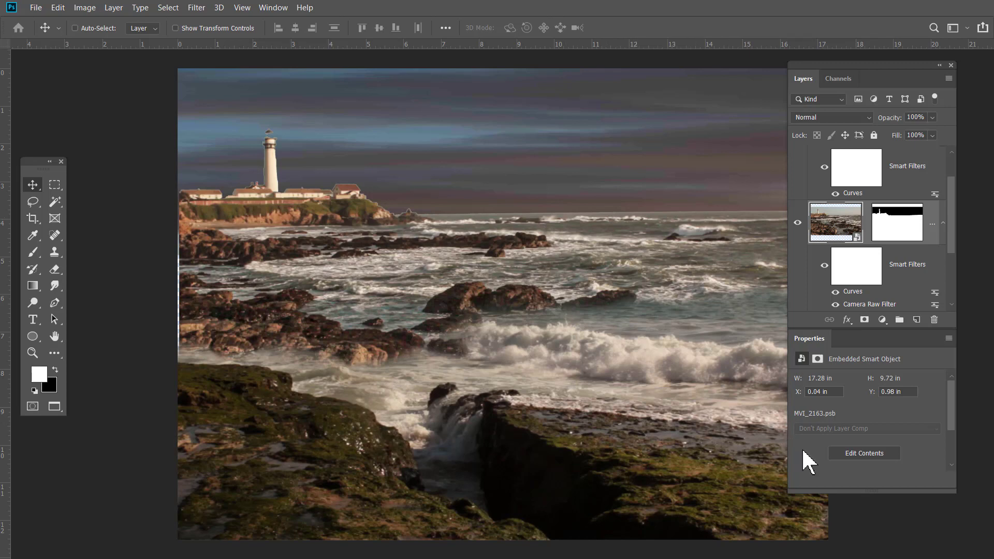
- Select the skies003 layer and create the empty Layer 1 above it
{"action": "left_click_drag", "start_coordinate": [953, 222], "coordinate": [952, 289]}
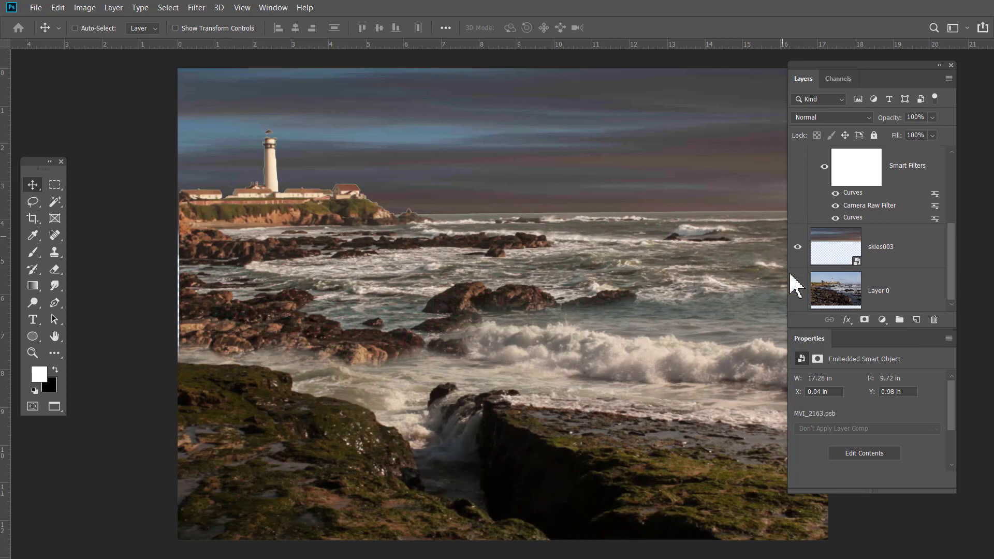
{"action": "left_click", "coordinate": [864, 293]}
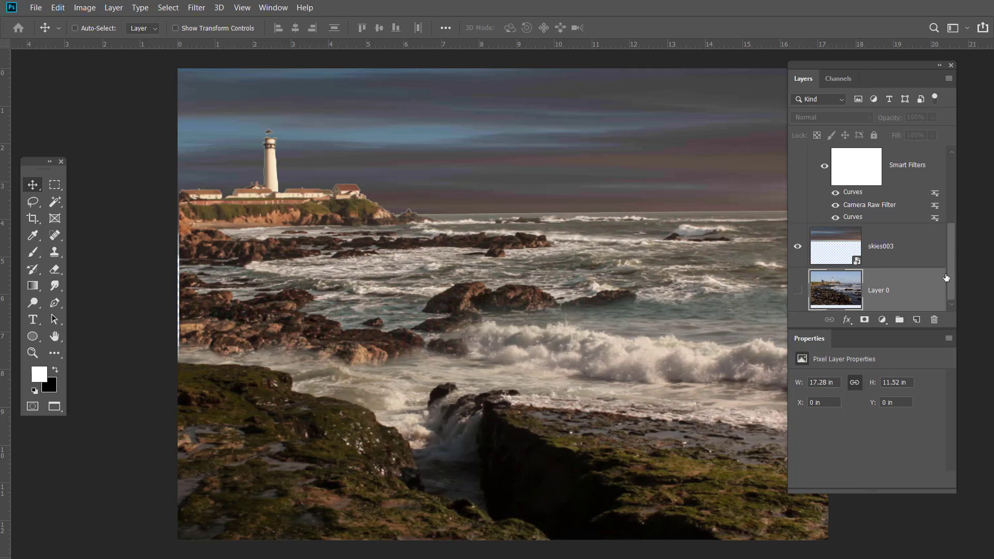
{"action": "left_click_drag", "start_coordinate": [949, 282], "coordinate": [943, 253]}
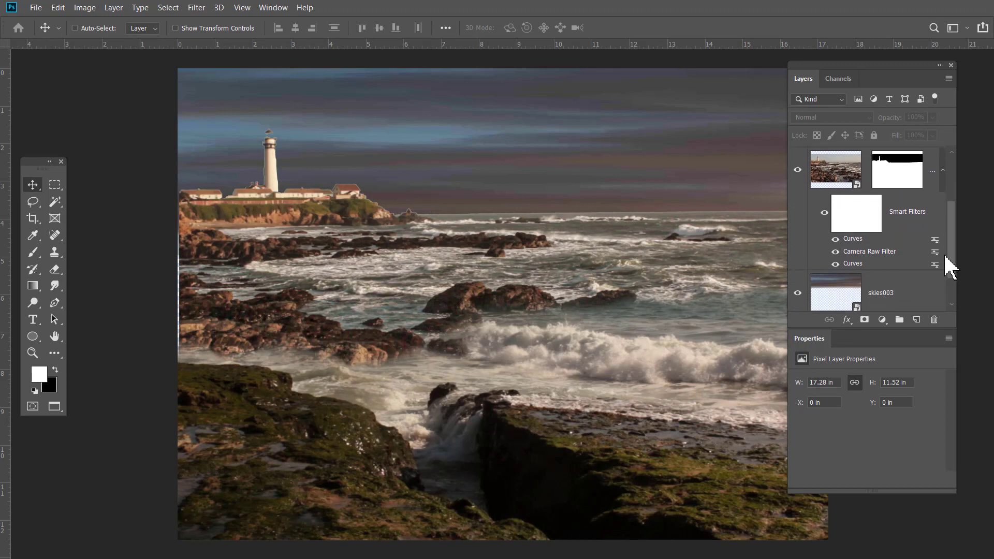
{"action": "left_click", "coordinate": [874, 282]}
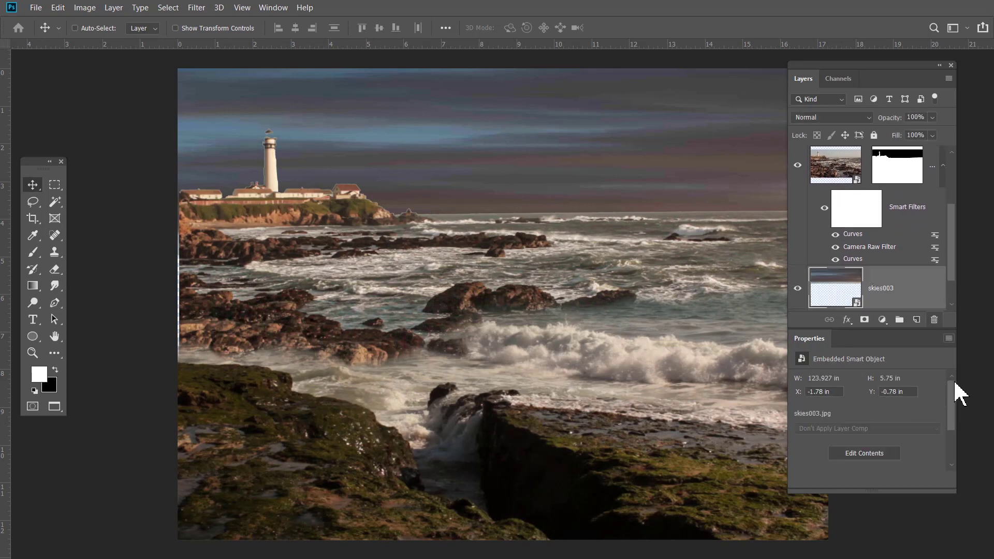
{"action": "left_click", "coordinate": [917, 320]}
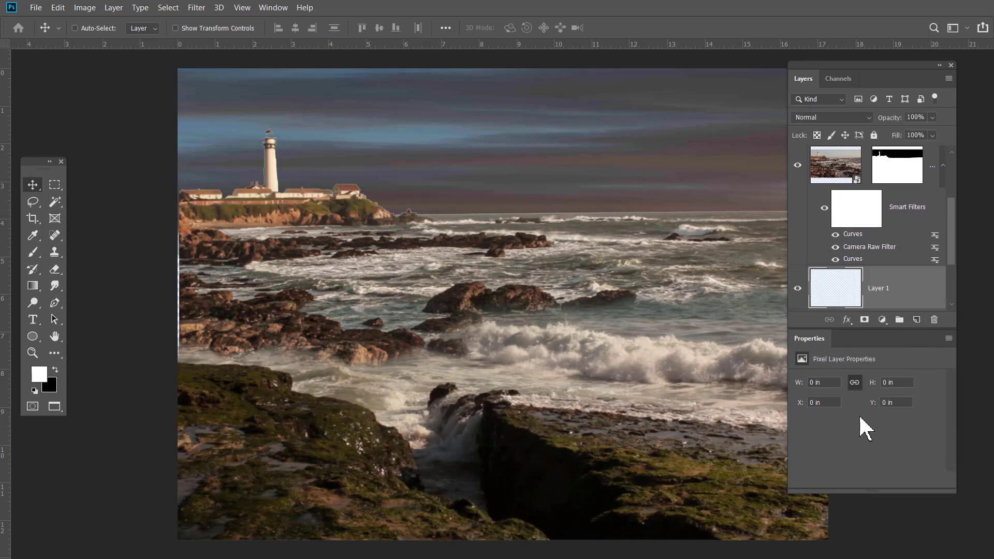
- Enlarge the soft brush to 387 px and widen its tip spacing
{"action": "key", "text": "b"}
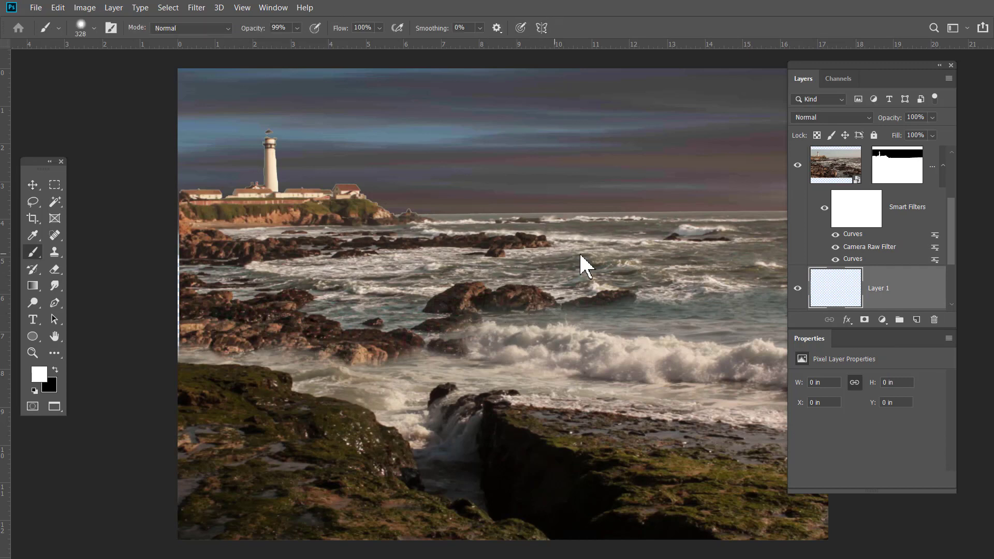
{"action": "mouse_move", "coordinate": [581, 266]}
{"action": "left_mouse_down"}
{"action": "mouse_move", "coordinate": [566, 288]}
{"action": "mouse_move", "coordinate": [581, 290]}
{"action": "mouse_move", "coordinate": [564, 282]}
{"action": "mouse_move", "coordinate": [547, 289]}
{"action": "left_mouse_up"}
{"action": "left_click", "coordinate": [111, 28]}
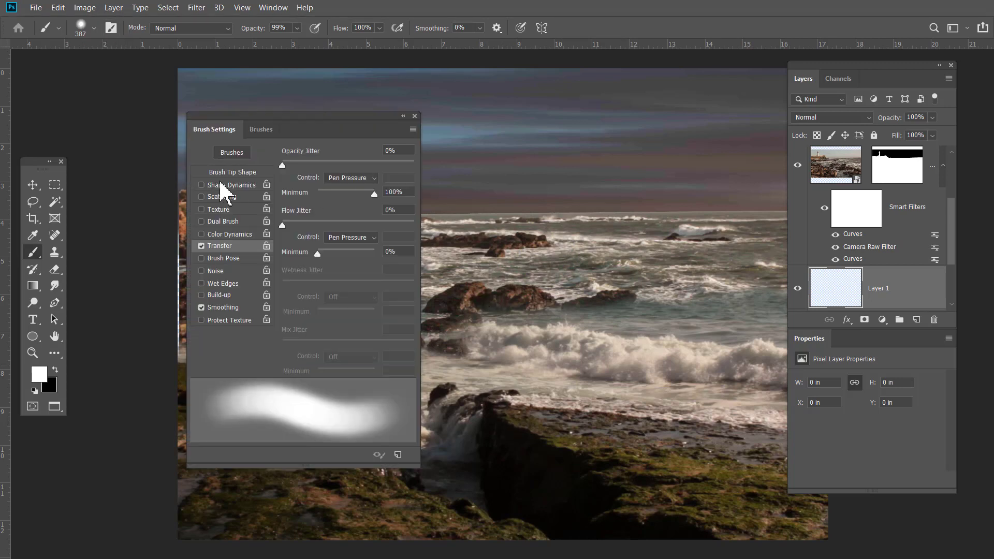
{"action": "left_click", "coordinate": [232, 185]}
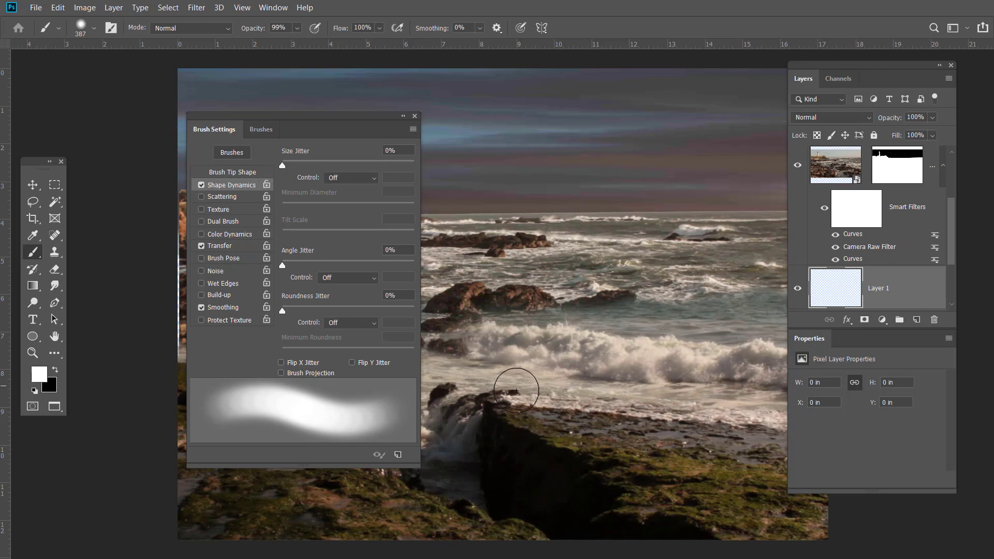
{"action": "left_click", "coordinate": [233, 175]}
{"action": "left_click_drag", "start_coordinate": [321, 345], "coordinate": [358, 349]}
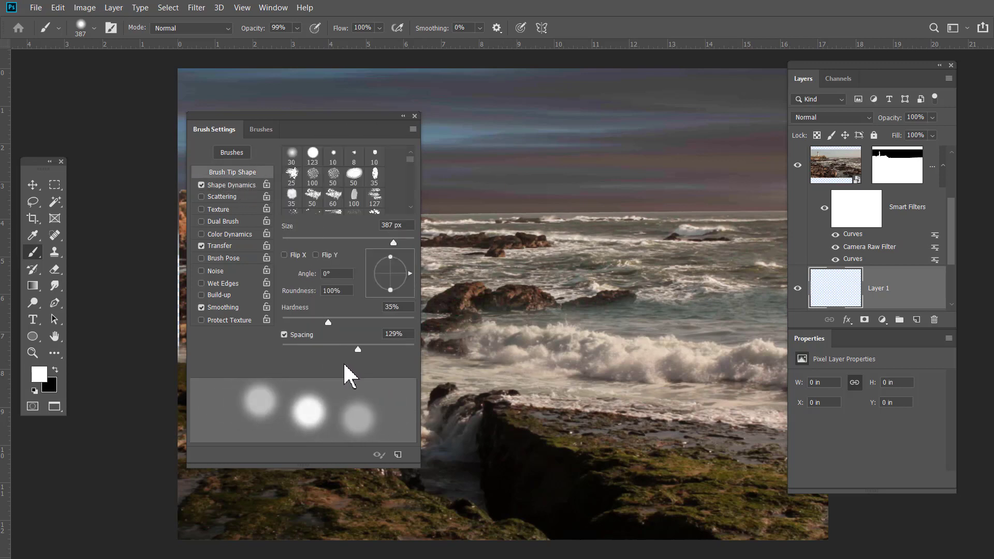
- Set Shape Dynamics Size Jitter to 53% and enable Scattering
{"action": "left_click", "coordinate": [232, 187]}
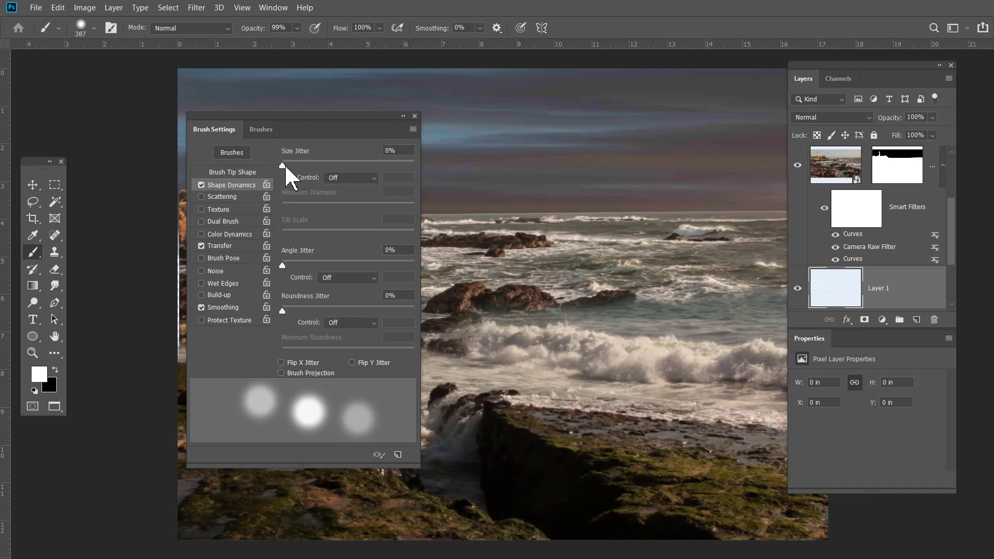
{"action": "mouse_move", "coordinate": [282, 164]}
{"action": "left_mouse_down"}
{"action": "mouse_move", "coordinate": [362, 160]}
{"action": "mouse_move", "coordinate": [344, 158]}
{"action": "mouse_move", "coordinate": [352, 166]}
{"action": "left_mouse_up"}
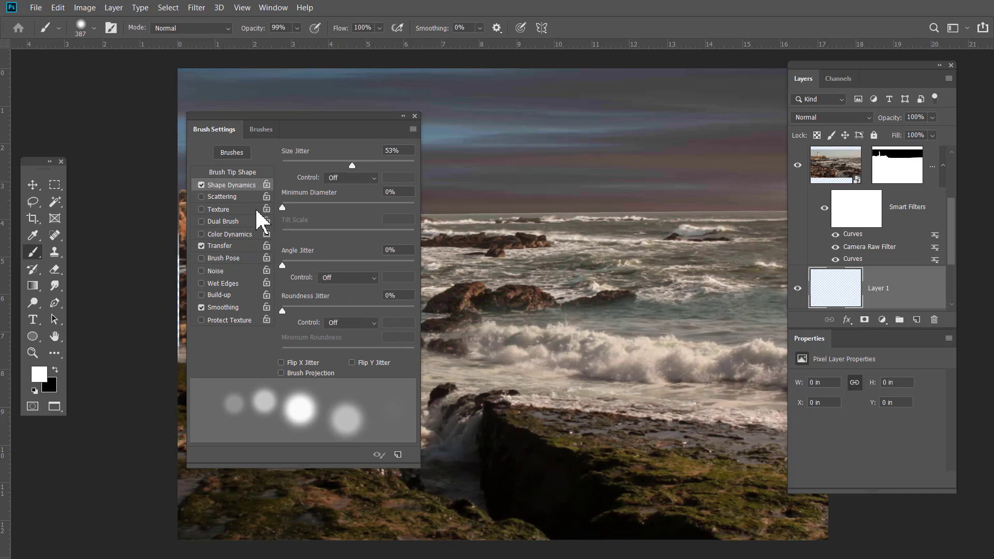
{"action": "left_click", "coordinate": [227, 197]}
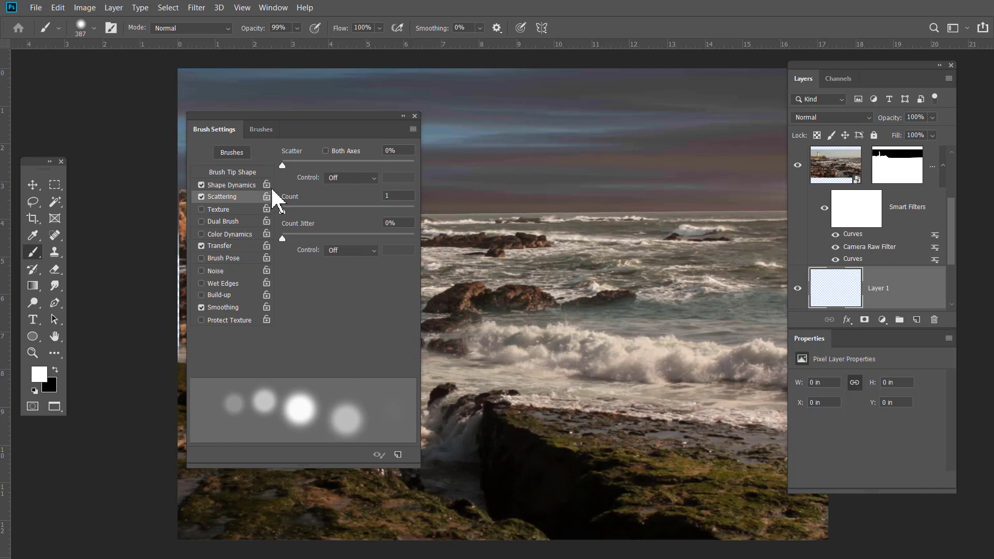
- Set brush Spacing to 72%, Scatter to 74% and Count to 3
{"action": "left_click", "coordinate": [234, 171]}
{"action": "left_click_drag", "start_coordinate": [360, 349], "coordinate": [330, 361]}
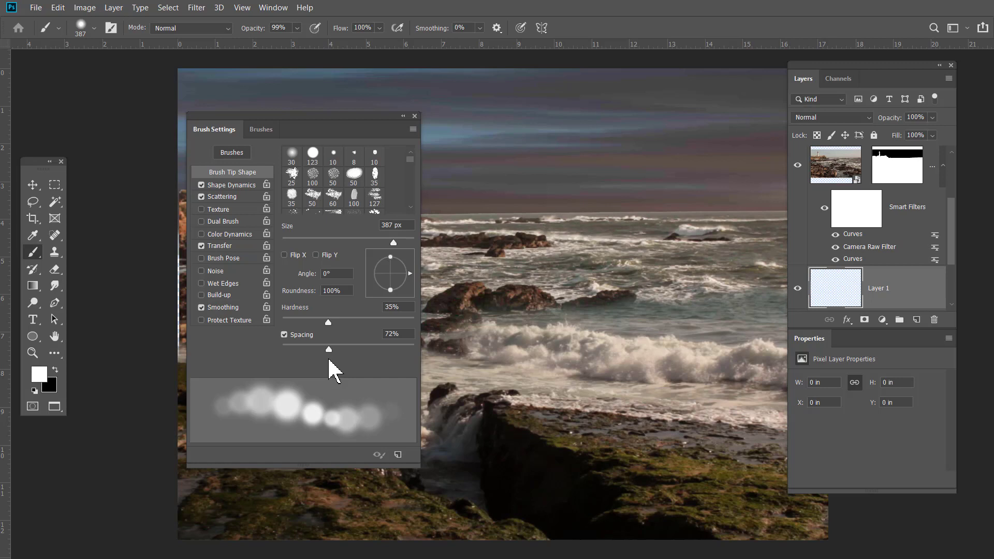
{"action": "left_click", "coordinate": [246, 196]}
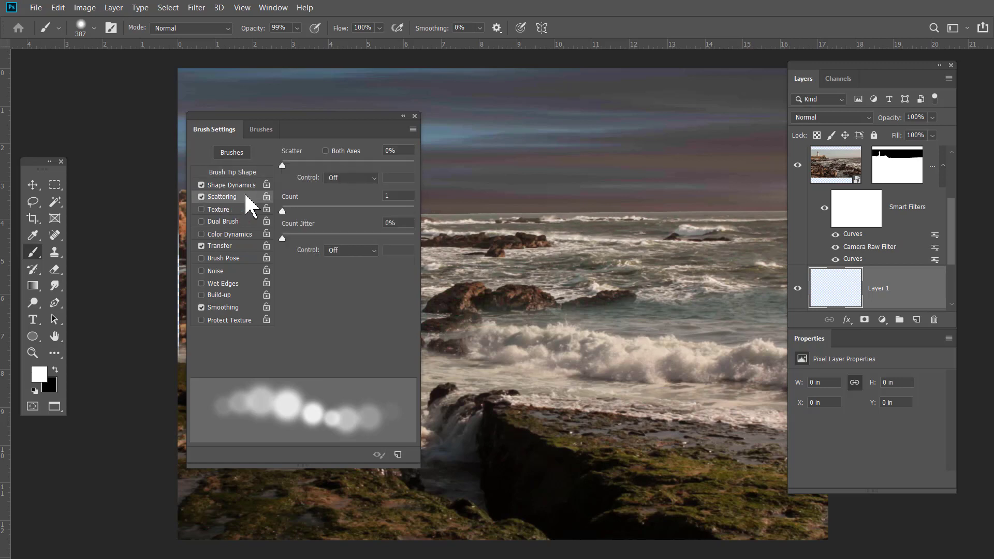
{"action": "left_click", "coordinate": [286, 165]}
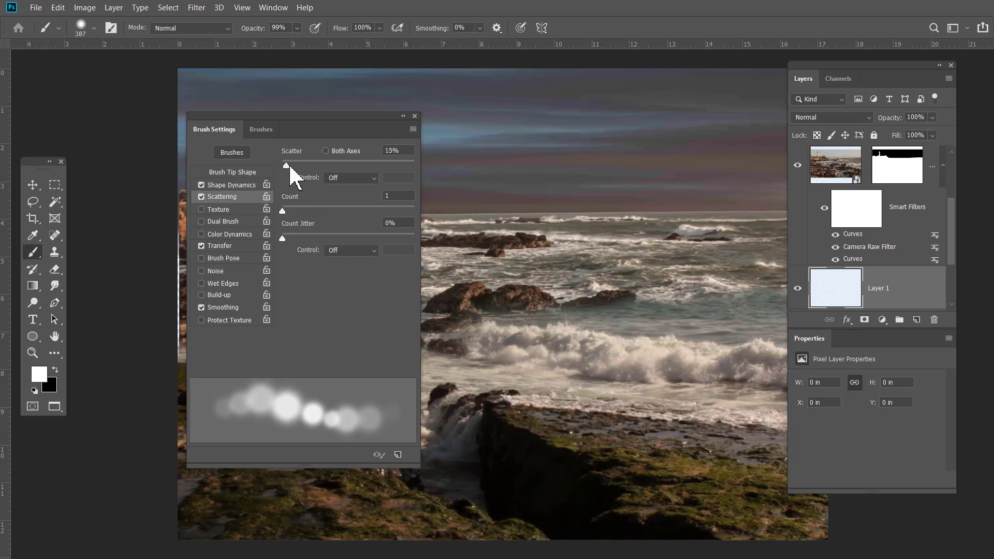
{"action": "mouse_move", "coordinate": [288, 163]}
{"action": "left_mouse_down"}
{"action": "mouse_move", "coordinate": [312, 169]}
{"action": "mouse_move", "coordinate": [293, 164]}
{"action": "left_mouse_up"}
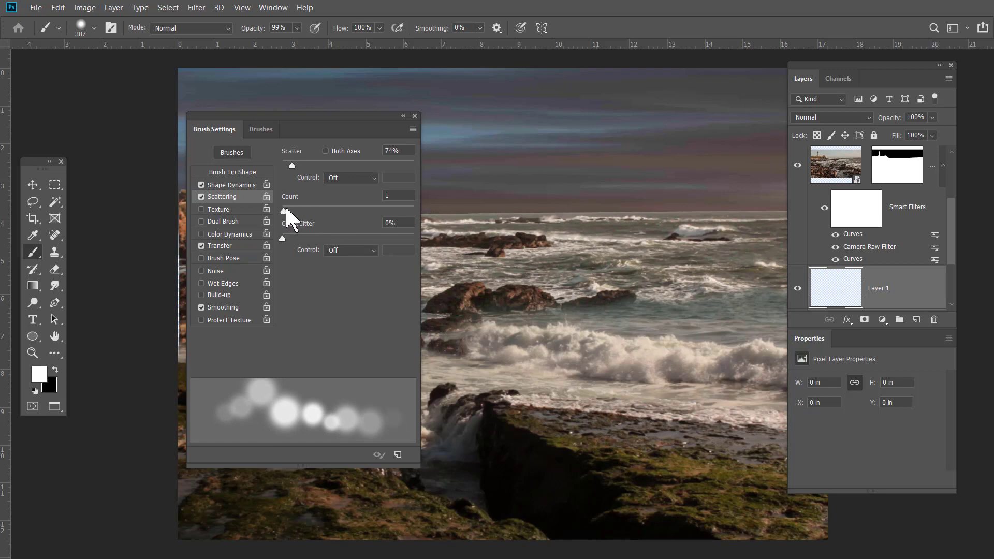
{"action": "left_click_drag", "start_coordinate": [286, 208], "coordinate": [296, 200]}
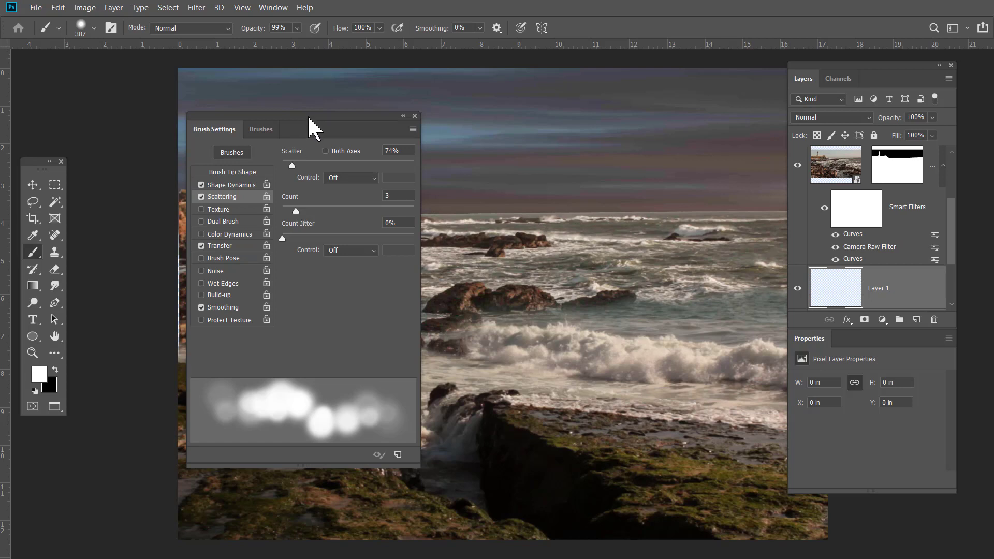
{"action": "mouse_move", "coordinate": [308, 122]}
{"action": "left_mouse_down"}
{"action": "mouse_move", "coordinate": [279, 122]}
{"action": "mouse_move", "coordinate": [285, 107]}
{"action": "left_mouse_up"}
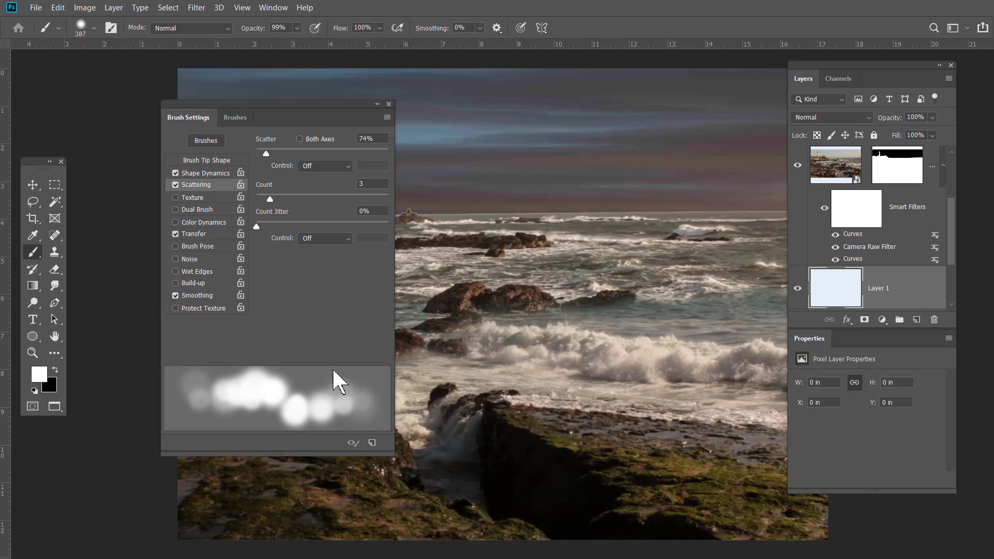
- Lower Brush Tip Shape Spacing to 25% and review the Transfer settings
{"action": "left_click", "coordinate": [221, 161]}
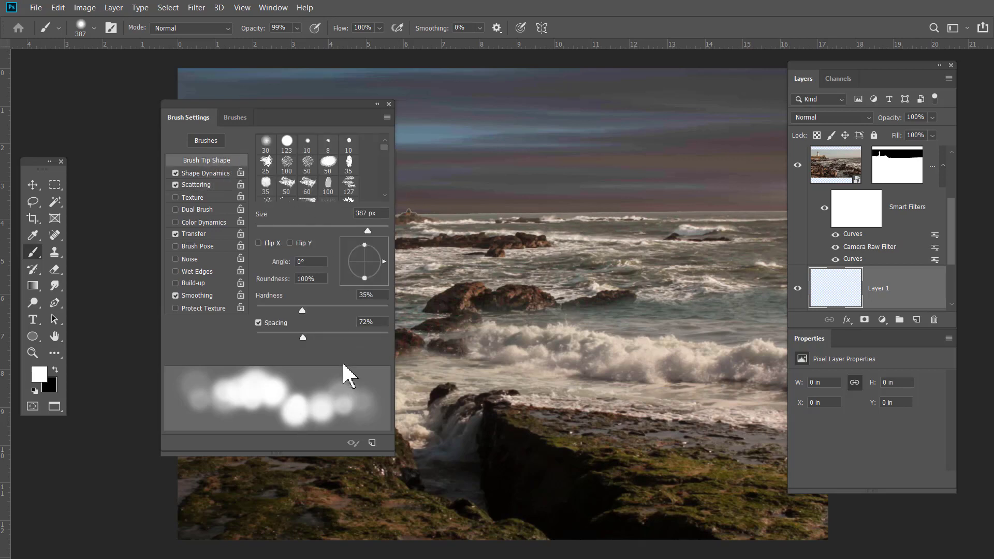
{"action": "left_click_drag", "start_coordinate": [304, 337], "coordinate": [274, 343]}
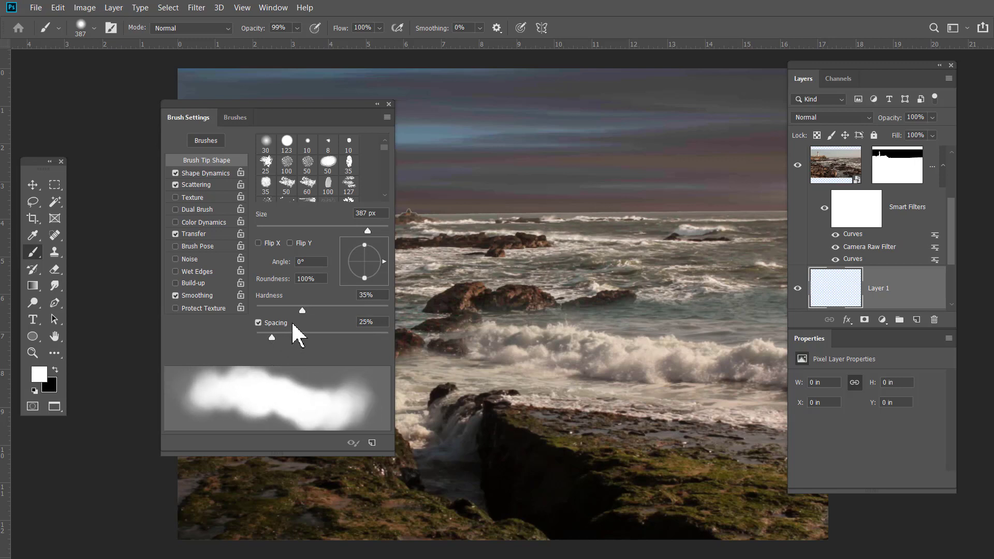
{"action": "left_click", "coordinate": [201, 238]}
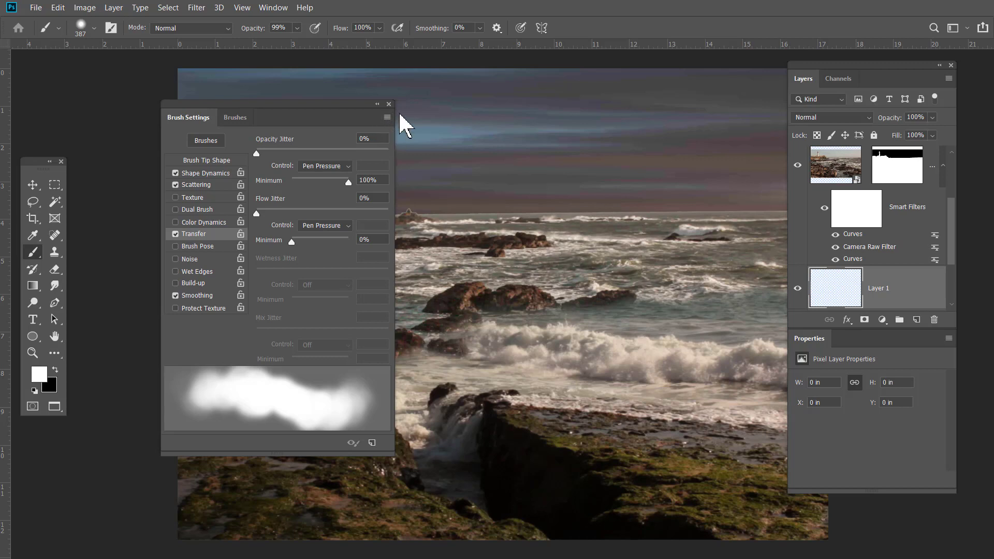
- Save the brush as preset 'Soft Round 387 S61' without tool settings
{"action": "left_click", "coordinate": [386, 119]}
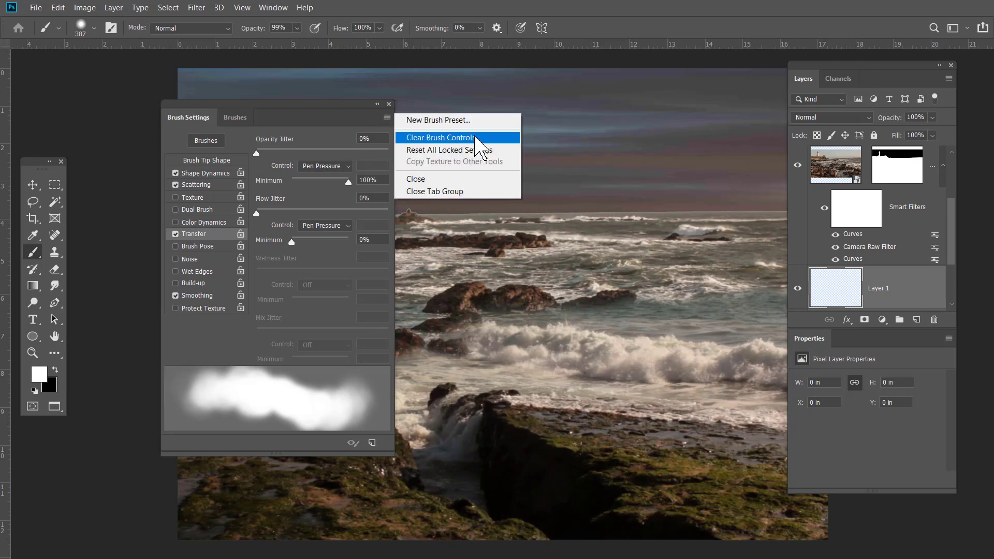
{"action": "left_click", "coordinate": [461, 121]}
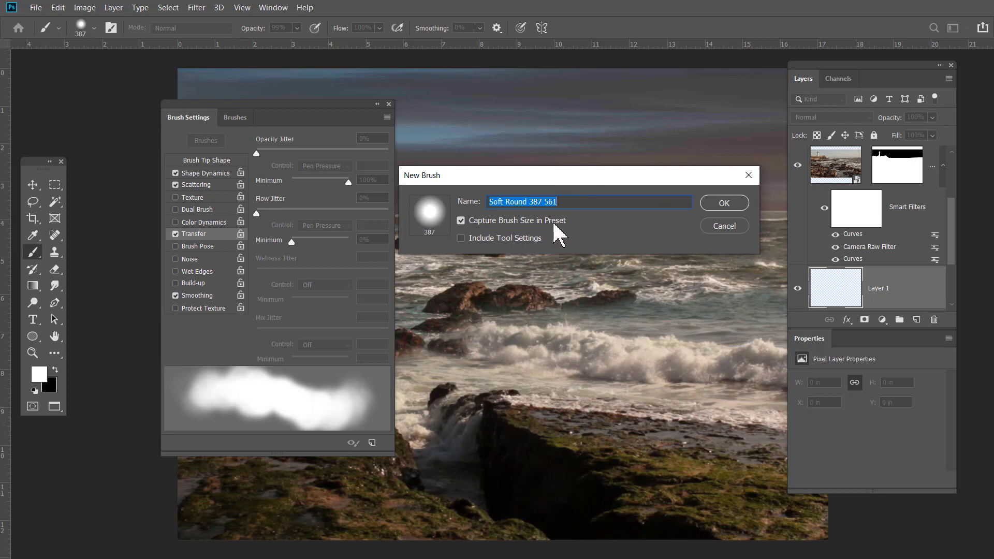
{"action": "left_click", "coordinate": [461, 240]}
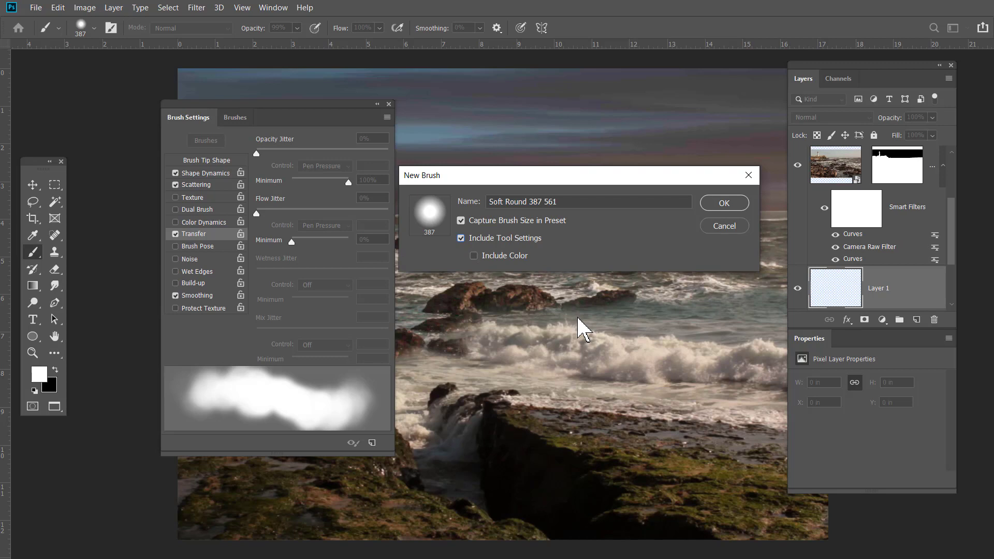
{"action": "left_click", "coordinate": [461, 238]}
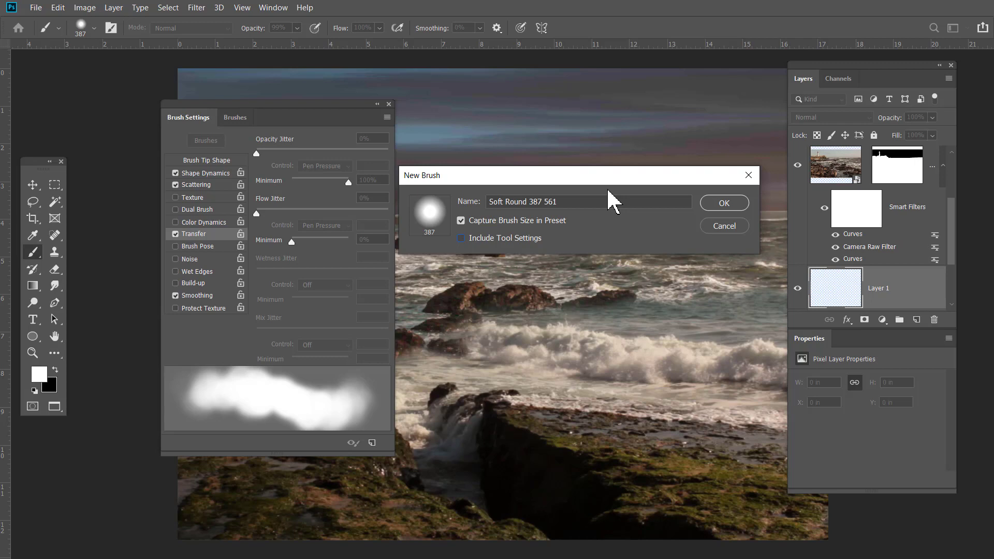
{"action": "left_click", "coordinate": [720, 210]}
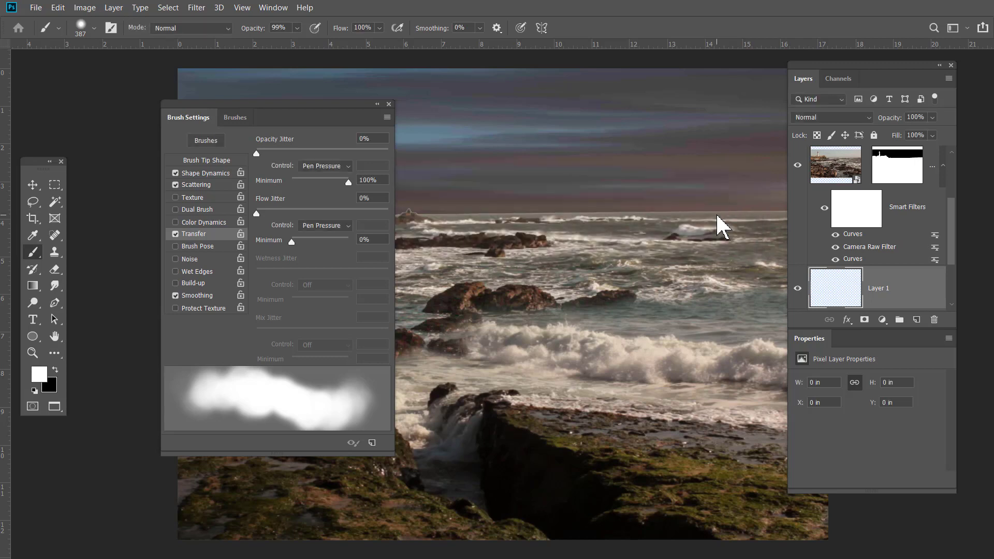
{"action": "left_click", "coordinate": [389, 104]}
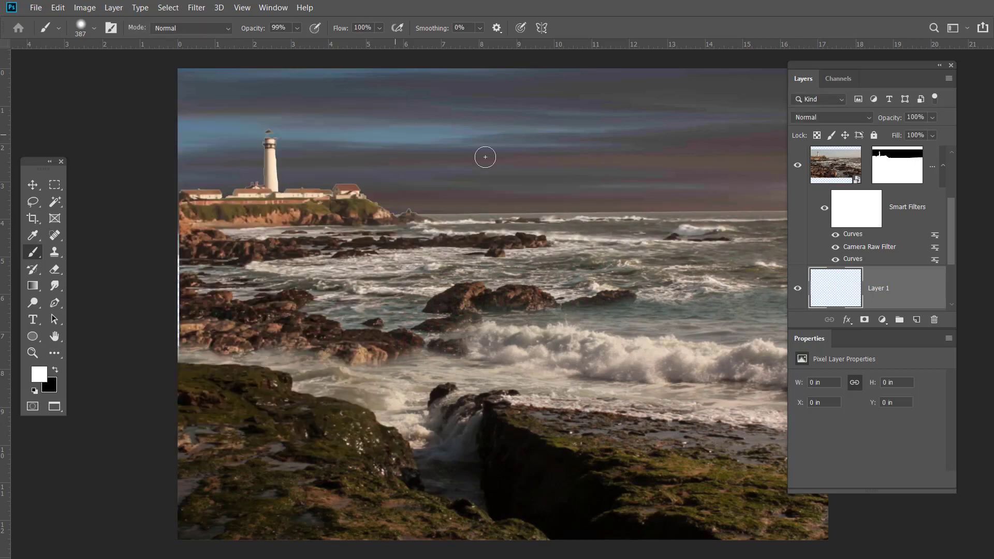
{"action": "right_click", "coordinate": [416, 131]}
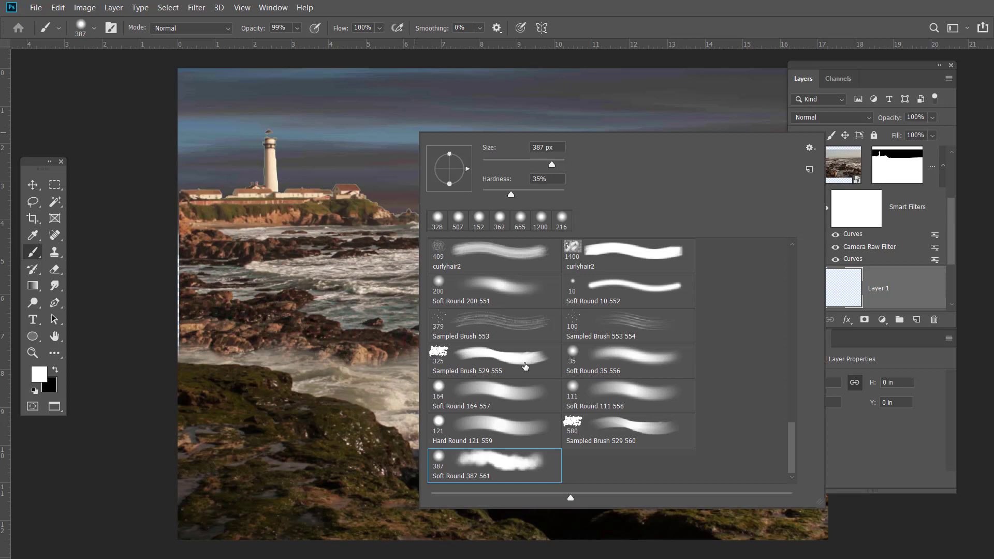
{"action": "left_click", "coordinate": [109, 126]}
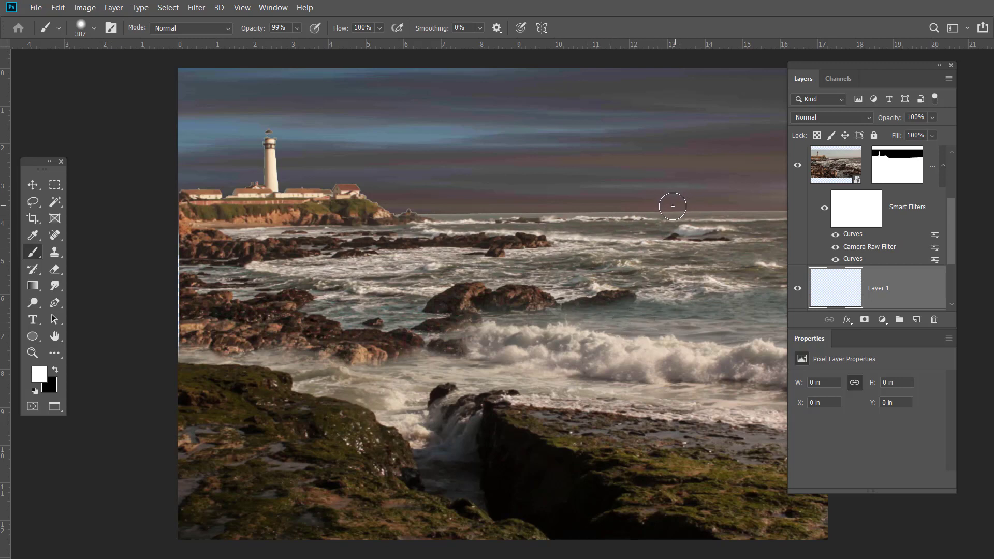
{"action": "key", "text": "alt"}
- Sample the sky, lighten it to tan #b69273, and enlarge the brush to 1001 px
{"action": "left_click", "coordinate": [711, 165], "text": "alt"}
{"action": "left_click_drag", "start_coordinate": [39, 169], "coordinate": [97, 117]}
{"action": "left_click", "coordinate": [94, 325]}
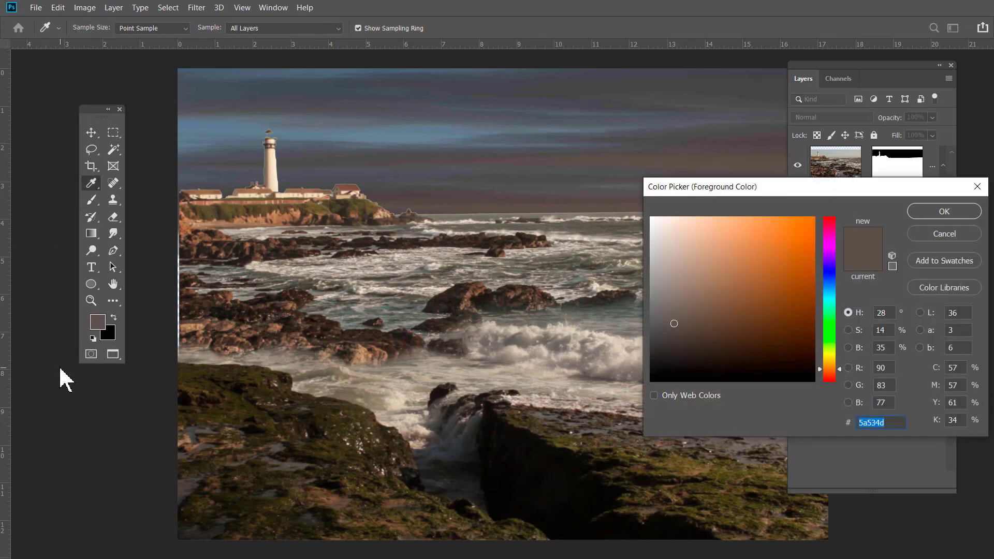
{"action": "mouse_move", "coordinate": [692, 318]}
{"action": "left_mouse_down"}
{"action": "mouse_move", "coordinate": [715, 270]}
{"action": "mouse_move", "coordinate": [710, 281]}
{"action": "mouse_move", "coordinate": [679, 251]}
{"action": "mouse_move", "coordinate": [708, 244]}
{"action": "mouse_move", "coordinate": [660, 231]}
{"action": "mouse_move", "coordinate": [706, 244]}
{"action": "mouse_move", "coordinate": [704, 305]}
{"action": "mouse_move", "coordinate": [710, 229]}
{"action": "mouse_move", "coordinate": [711, 265]}
{"action": "left_mouse_up"}
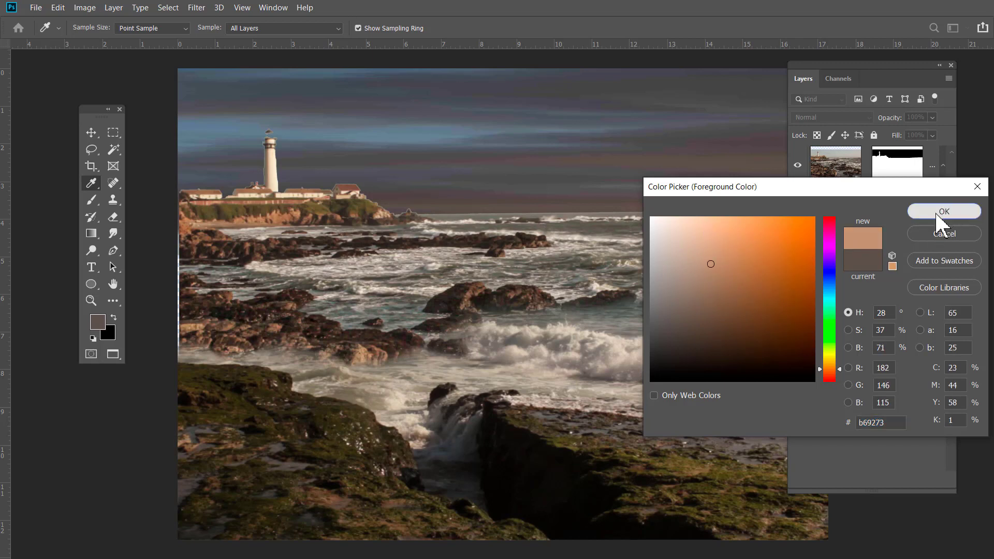
{"action": "left_click", "coordinate": [938, 212]}
{"action": "key", "text": "b"}
{"action": "mouse_move", "coordinate": [476, 226]}
{"action": "left_mouse_down"}
{"action": "mouse_move", "coordinate": [549, 284]}
{"action": "mouse_move", "coordinate": [533, 240]}
{"action": "mouse_move", "coordinate": [532, 123]}
{"action": "mouse_move", "coordinate": [529, 339]}
{"action": "mouse_move", "coordinate": [520, 118]}
{"action": "left_mouse_up"}
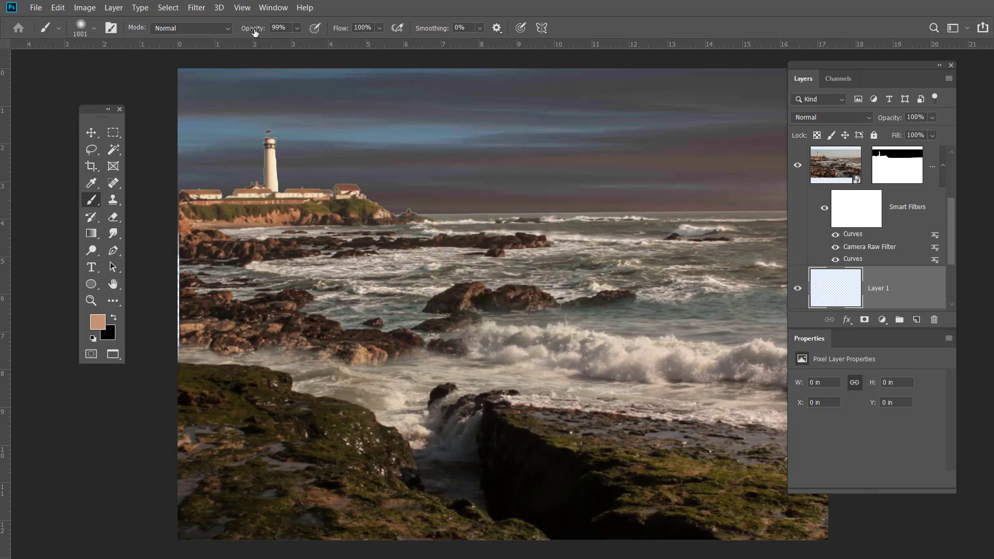
- Set brush opacity to 48% and paint warm tan strokes across the sky
{"action": "left_click_drag", "start_coordinate": [255, 33], "coordinate": [224, 35]}
{"action": "key", "text": "Return"}
{"action": "mouse_move", "coordinate": [407, 210]}
{"action": "left_mouse_down"}
{"action": "mouse_move", "coordinate": [491, 238]}
{"action": "mouse_move", "coordinate": [596, 207]}
{"action": "mouse_move", "coordinate": [648, 228]}
{"action": "left_mouse_up"}
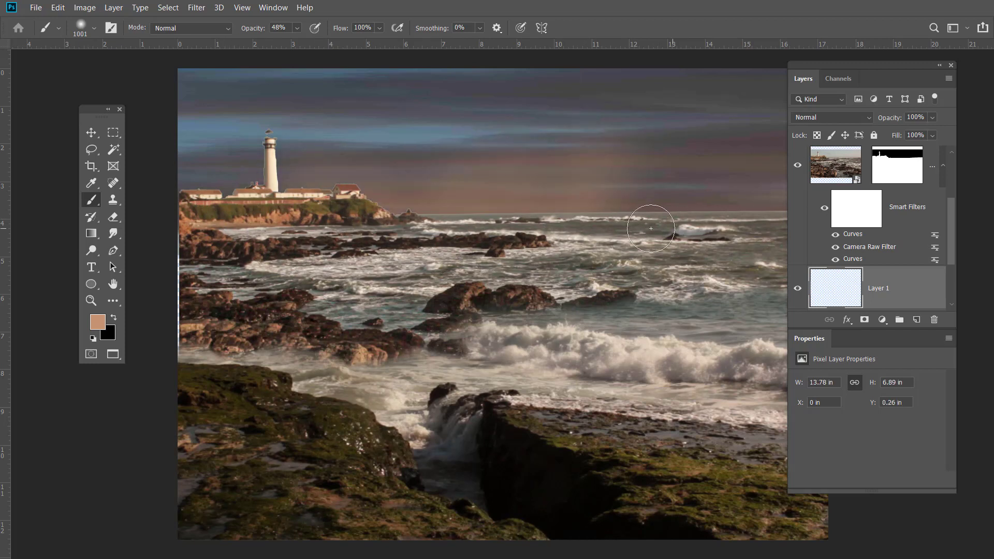
{"action": "mouse_move", "coordinate": [414, 290]}
{"action": "left_mouse_down"}
{"action": "mouse_move", "coordinate": [594, 286]}
{"action": "mouse_move", "coordinate": [647, 303]}
{"action": "left_mouse_up"}
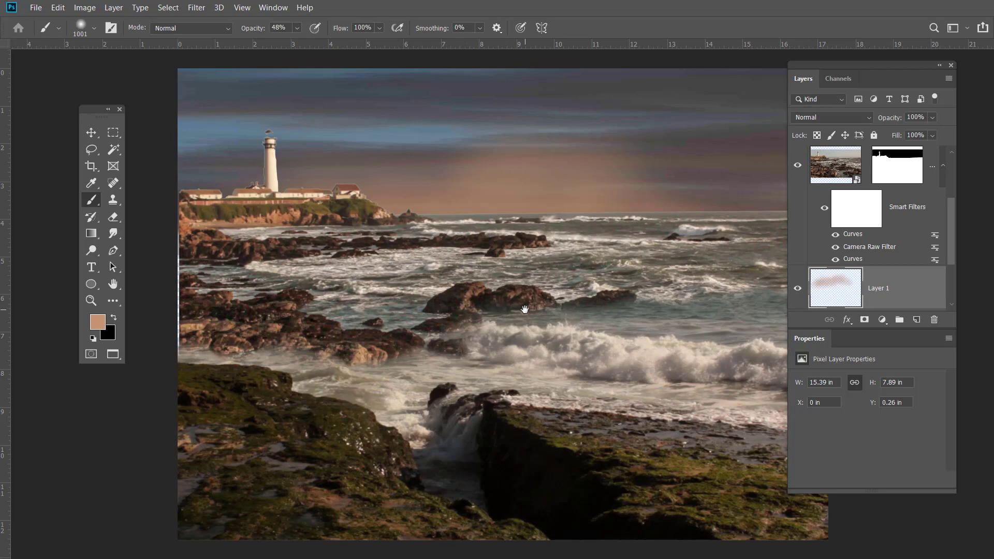
- Resize the brush to 540 px and paint a tan band along the horizon
{"action": "scroll", "coordinate": [525, 309], "scroll_direction": "down", "scroll_amount": 1}
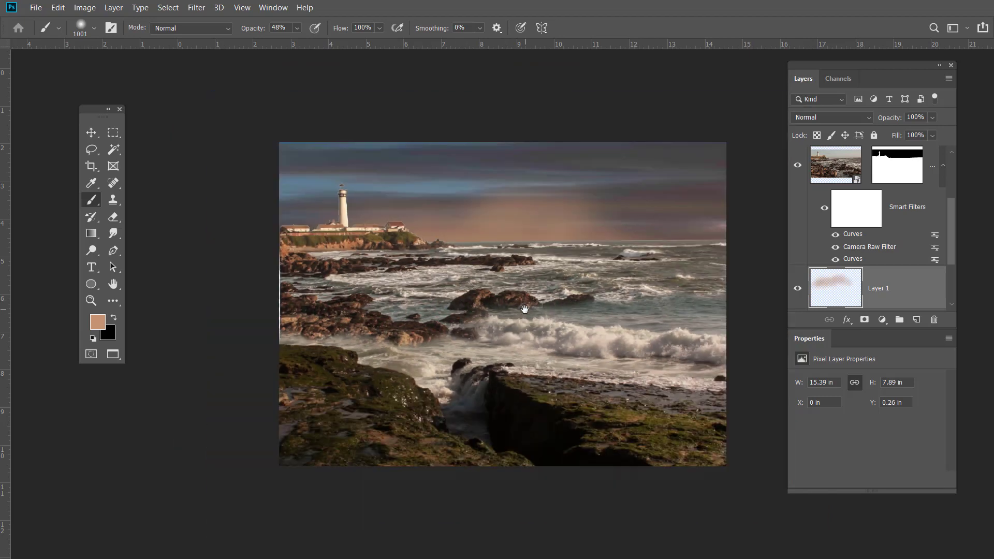
{"action": "mouse_move", "coordinate": [670, 353]}
{"action": "left_mouse_down"}
{"action": "mouse_move", "coordinate": [532, 371]}
{"action": "mouse_move", "coordinate": [594, 369]}
{"action": "left_mouse_up"}
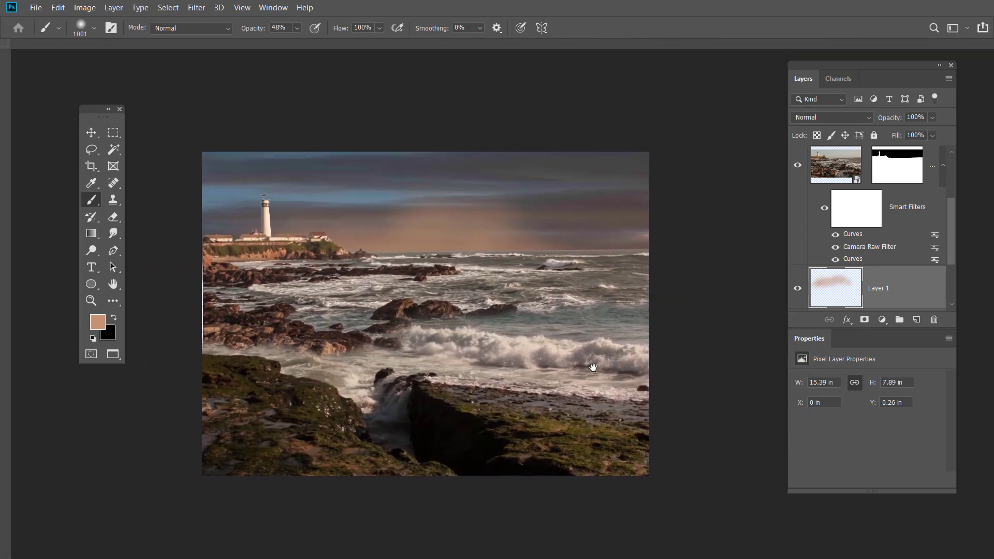
{"action": "key", "text": "ctrl+r"}
{"action": "right_click", "coordinate": [633, 262], "text": "alt"}
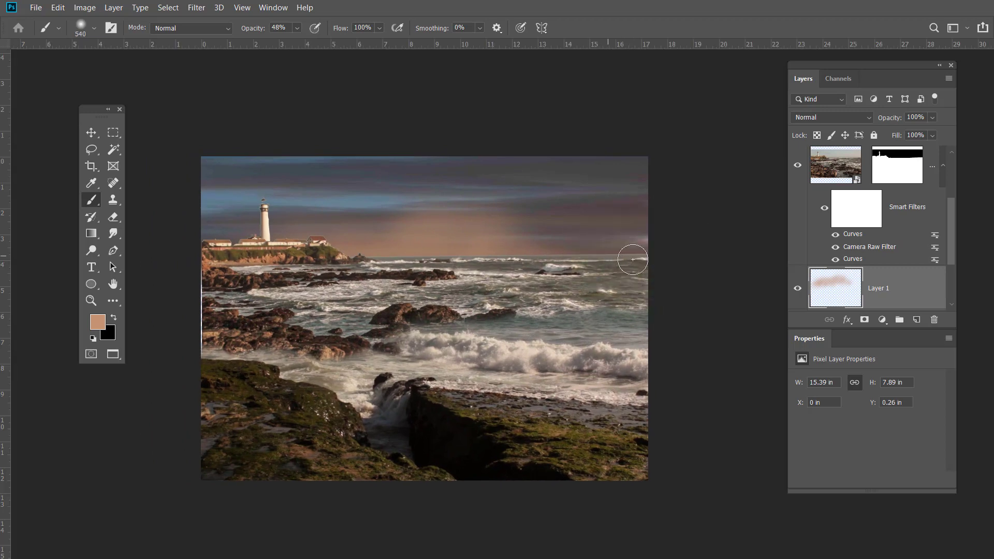
{"action": "left_click_drag", "start_coordinate": [630, 253], "coordinate": [515, 247]}
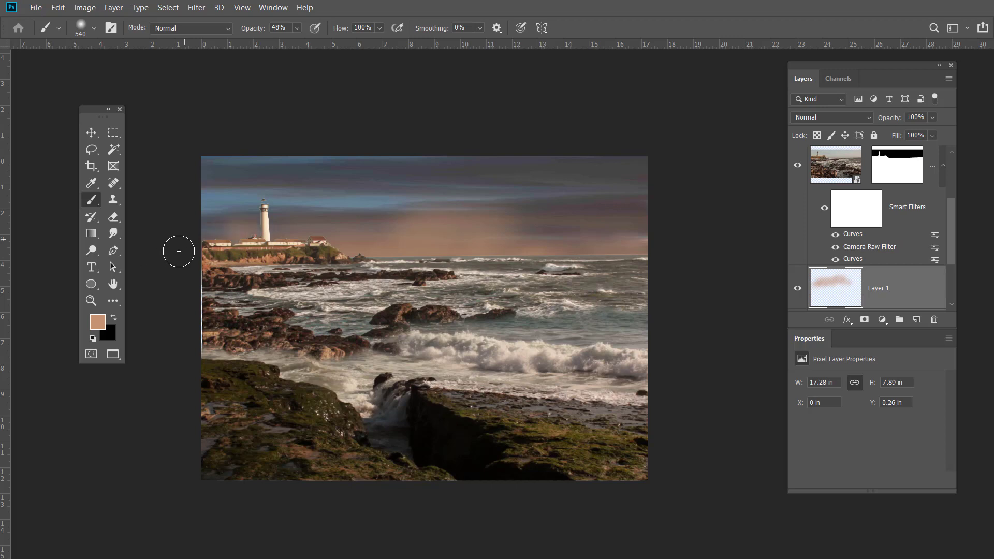
{"action": "mouse_move", "coordinate": [178, 249]}
{"action": "left_mouse_down"}
{"action": "mouse_move", "coordinate": [515, 233]}
{"action": "mouse_move", "coordinate": [596, 240]}
{"action": "mouse_move", "coordinate": [639, 255]}
{"action": "mouse_move", "coordinate": [615, 259]}
{"action": "mouse_move", "coordinate": [658, 265]}
{"action": "left_mouse_up"}
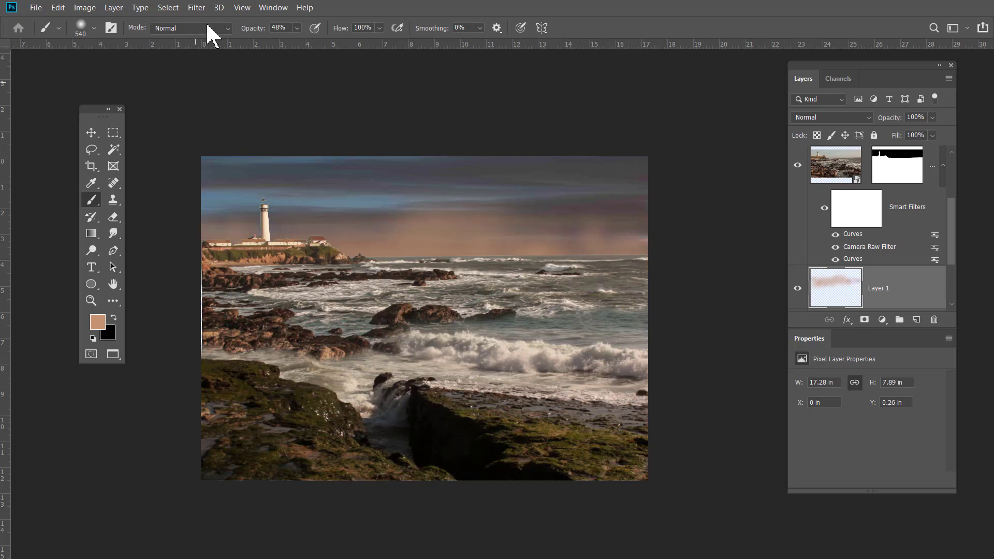
- Apply a Gaussian Blur with a radius of about 98.5 px to Layer 1's tan glow strokes
{"action": "left_click", "coordinate": [198, 8]}
{"action": "mouse_move", "coordinate": [253, 161]}
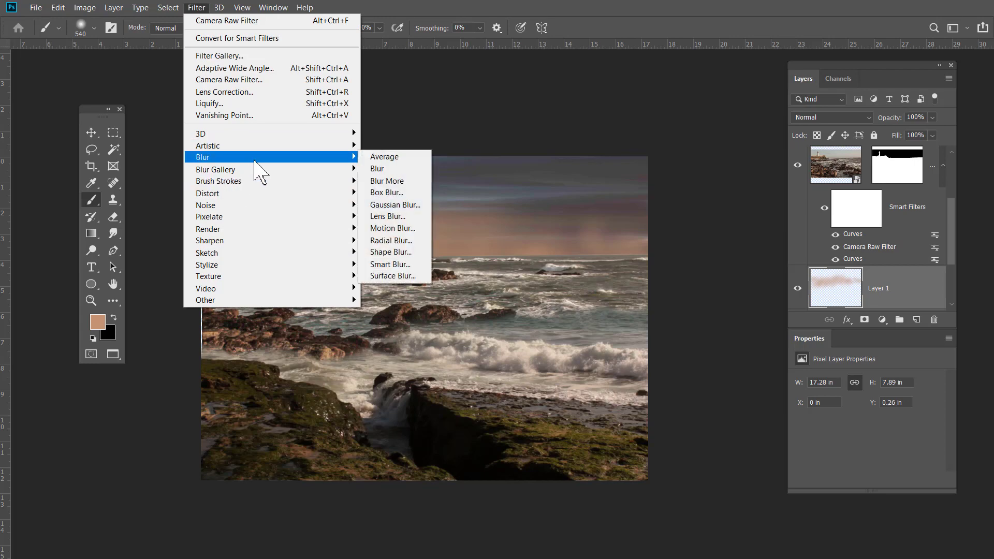
{"action": "left_click", "coordinate": [407, 205]}
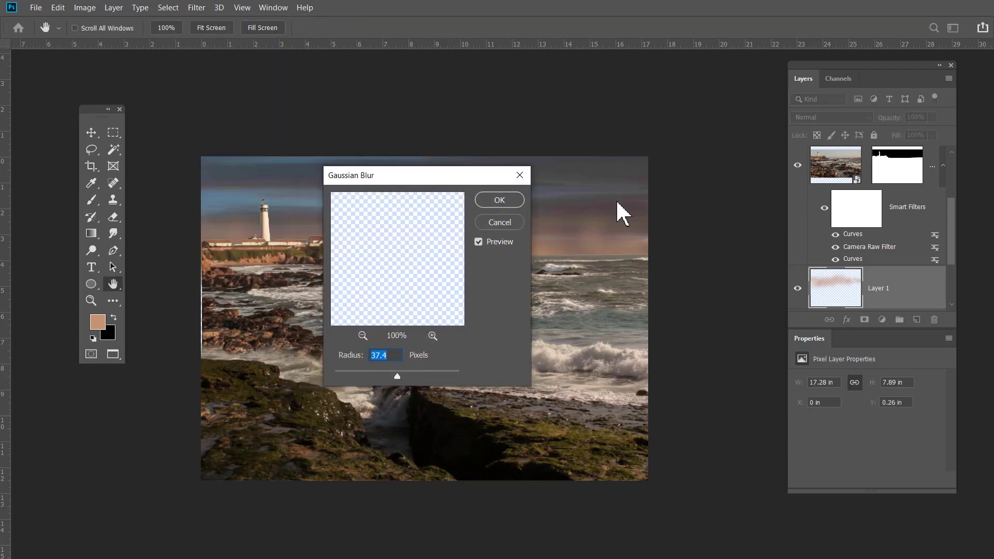
{"action": "left_click_drag", "start_coordinate": [352, 176], "coordinate": [775, 219]}
{"action": "left_click_drag", "start_coordinate": [787, 425], "coordinate": [803, 417]}
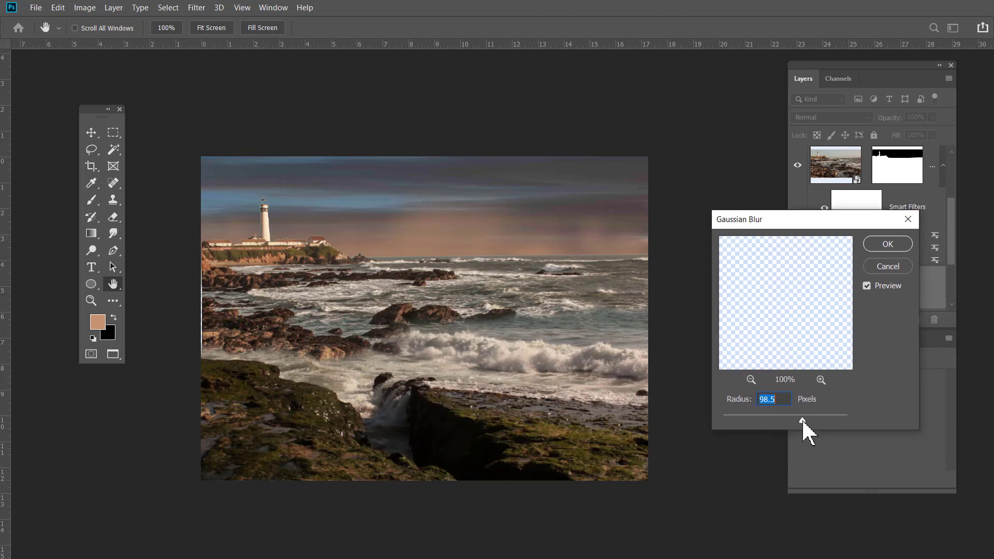
{"action": "left_click", "coordinate": [886, 246]}
{"action": "key", "text": "b"}
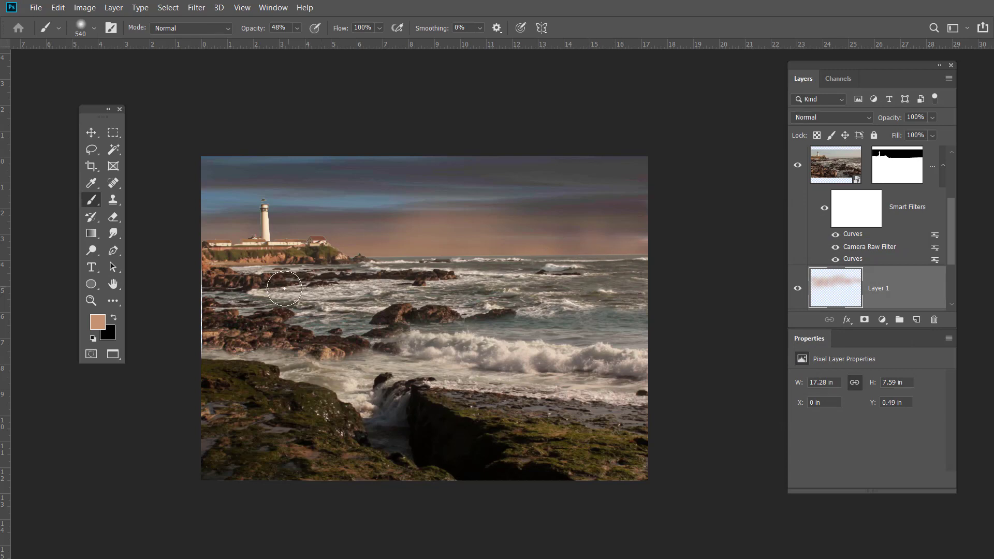
- Duplicate Layer 1 with Ctrl+J and move Layer 1 copy to the top of the layer stack
{"action": "scroll", "coordinate": [947, 253], "scroll_direction": "down", "scroll_amount": 3}
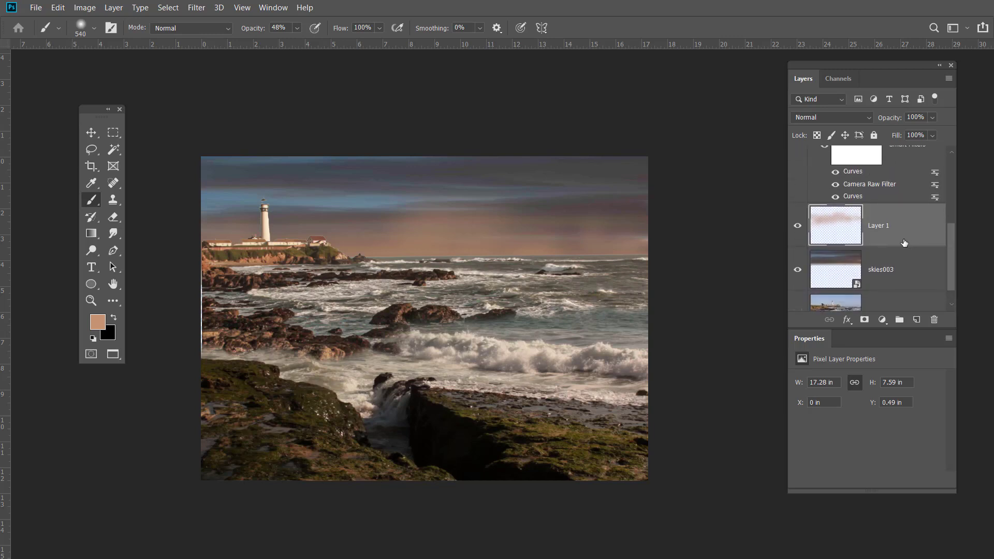
{"action": "key", "text": "ctrl+j"}
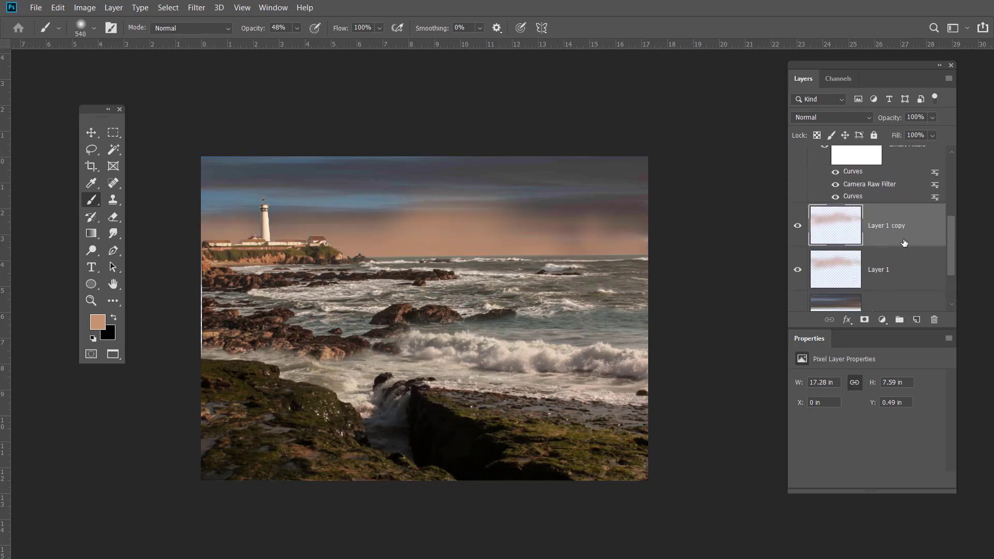
{"action": "left_click_drag", "start_coordinate": [953, 259], "coordinate": [952, 236]}
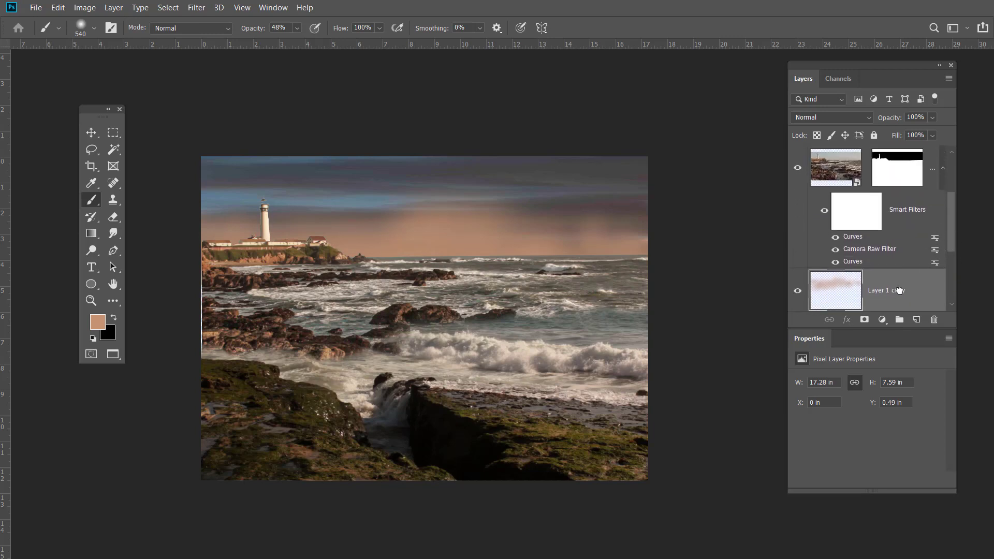
{"action": "left_click_drag", "start_coordinate": [887, 290], "coordinate": [890, 155]}
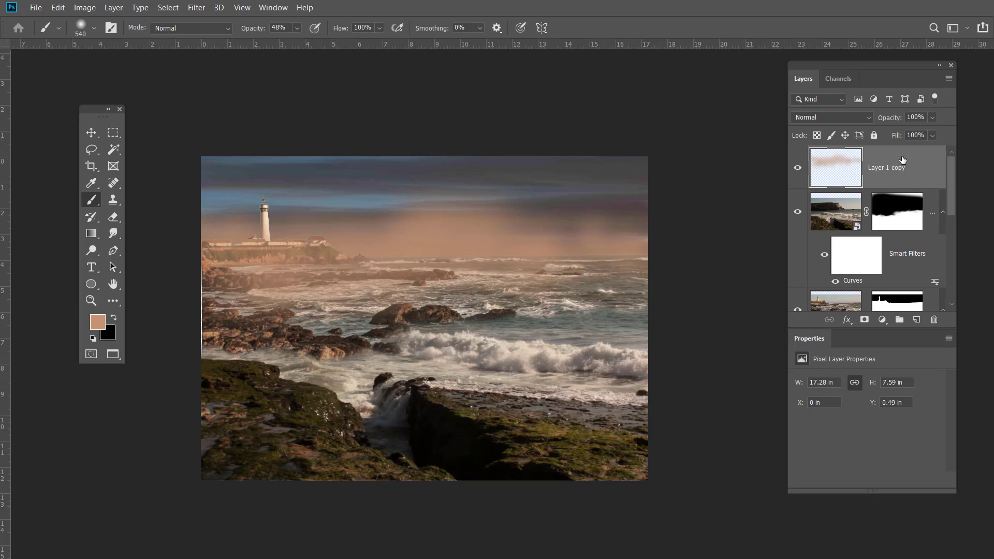
- Squash Layer 1 copy to a band about 1.51 in tall and move it onto the horizon
{"action": "key", "text": "ctrl+t"}
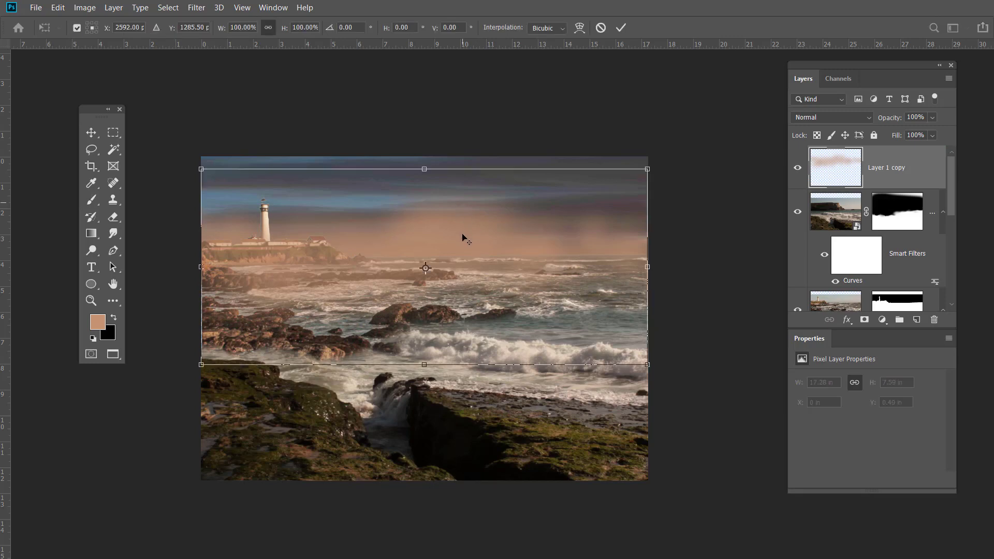
{"action": "left_click_drag", "start_coordinate": [425, 172], "coordinate": [440, 234]}
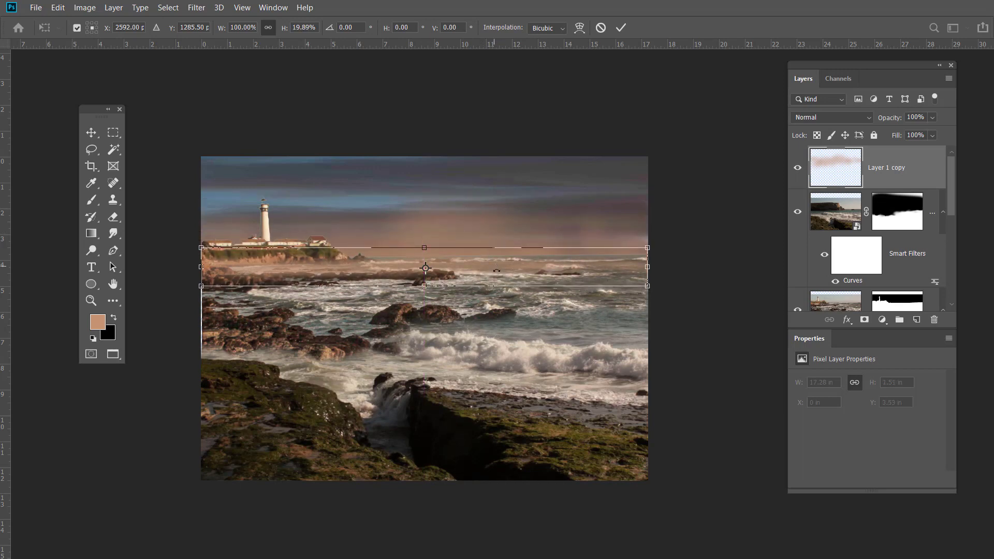
{"action": "left_click_drag", "start_coordinate": [508, 265], "coordinate": [506, 256]}
{"action": "key", "text": "b"}
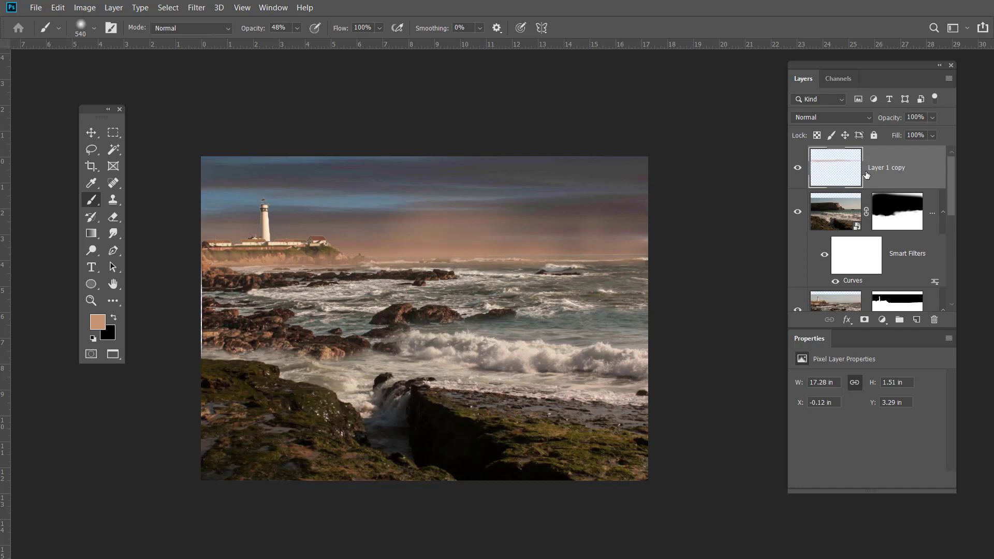
{"action": "left_click", "coordinate": [84, 7]}
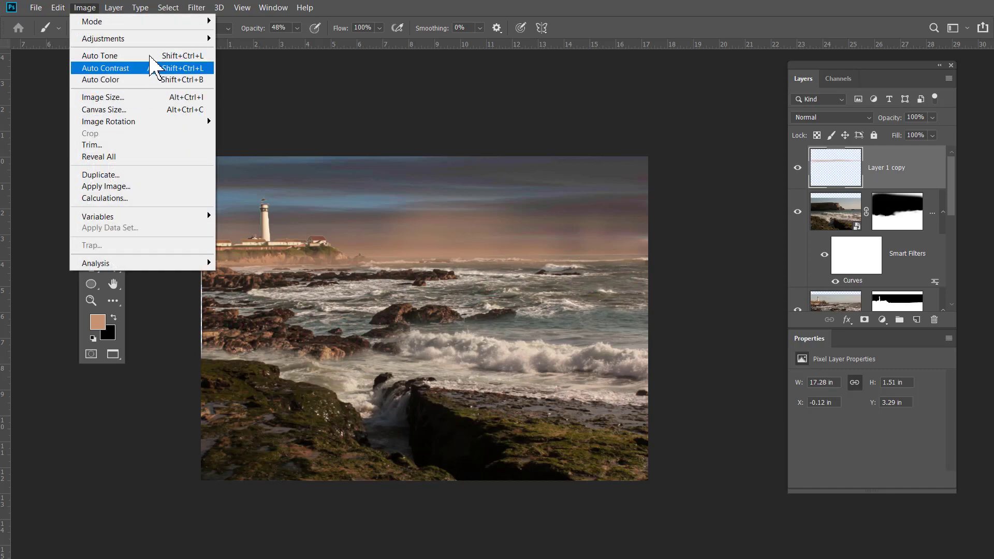
- Brighten Layer 1 copy with a Curves adjustment lifting input 104 to output 146
{"action": "mouse_move", "coordinate": [162, 39]}
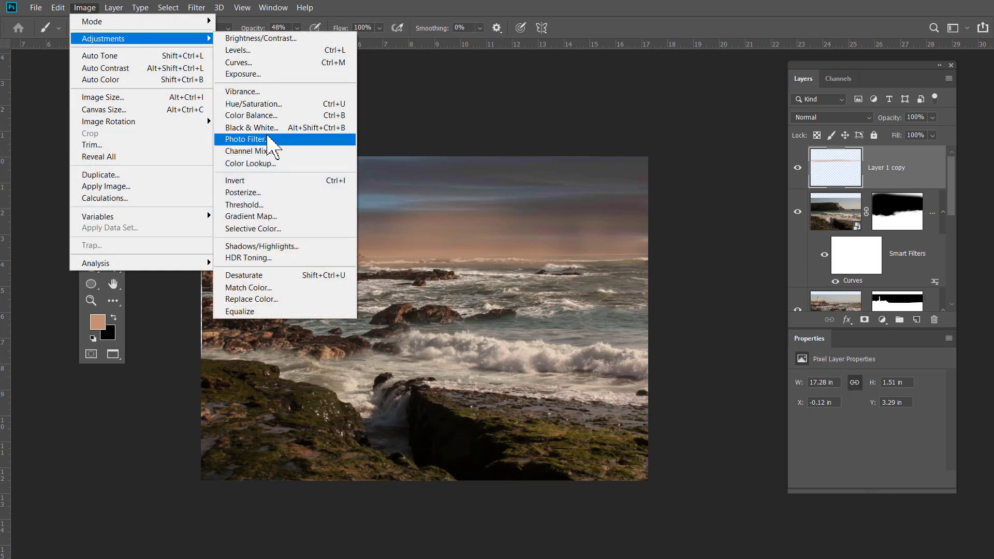
{"action": "left_click", "coordinate": [277, 63]}
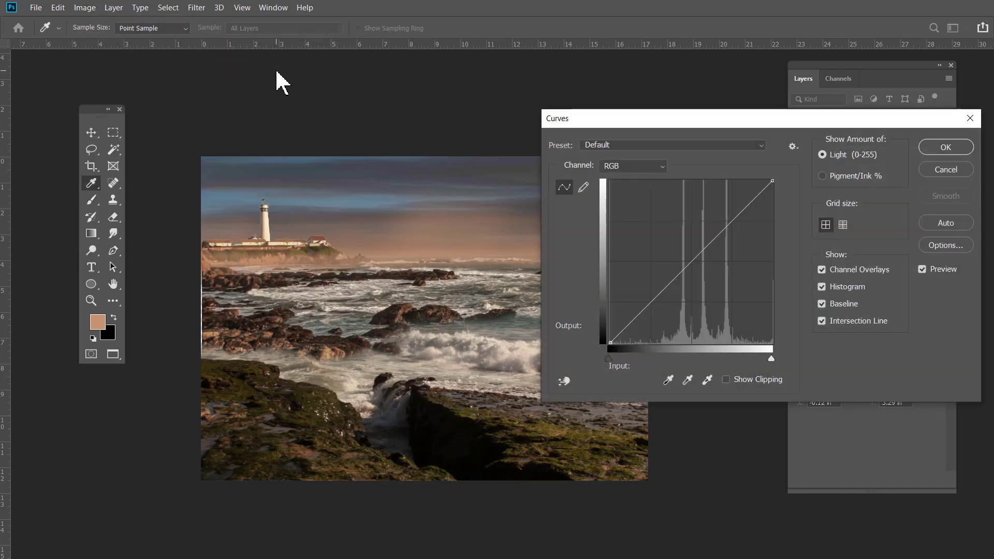
{"action": "left_click_drag", "start_coordinate": [739, 129], "coordinate": [868, 133]}
{"action": "left_click_drag", "start_coordinate": [812, 288], "coordinate": [805, 258]}
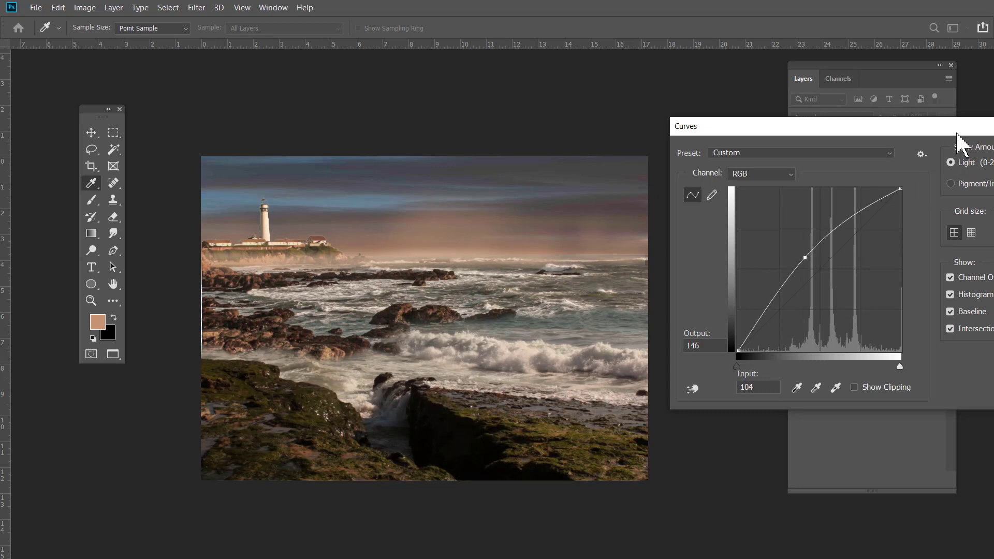
{"action": "left_click_drag", "start_coordinate": [957, 134], "coordinate": [860, 146]}
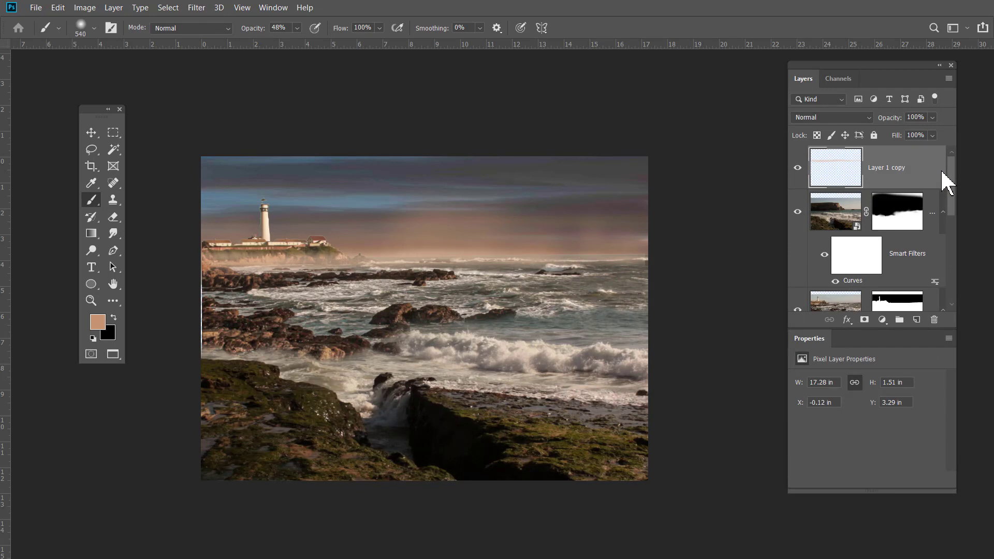
{"action": "scroll", "coordinate": [946, 293], "scroll_direction": "down", "scroll_amount": 5}
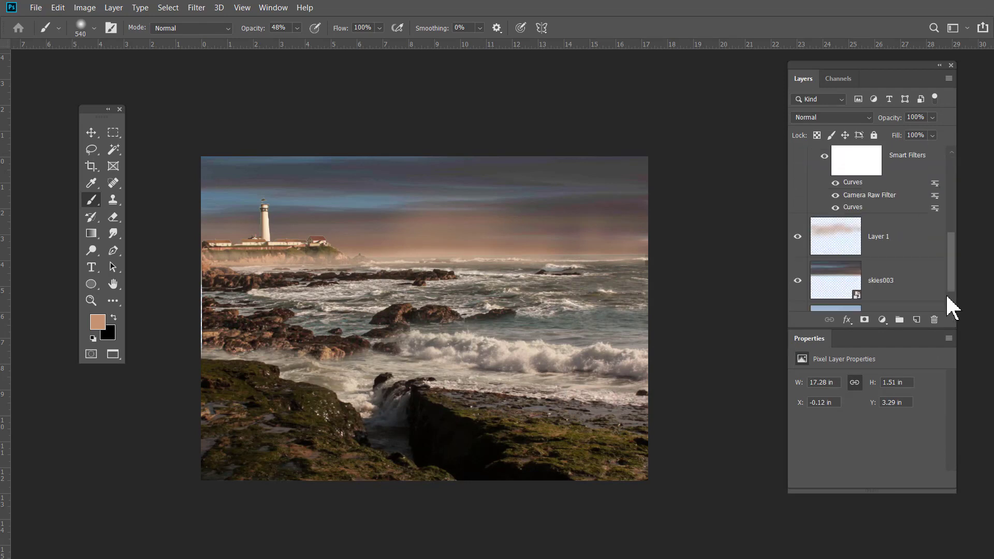
- Lower Layer 1's saturation to -50 with Hue/Saturation
{"action": "left_click", "coordinate": [824, 223]}
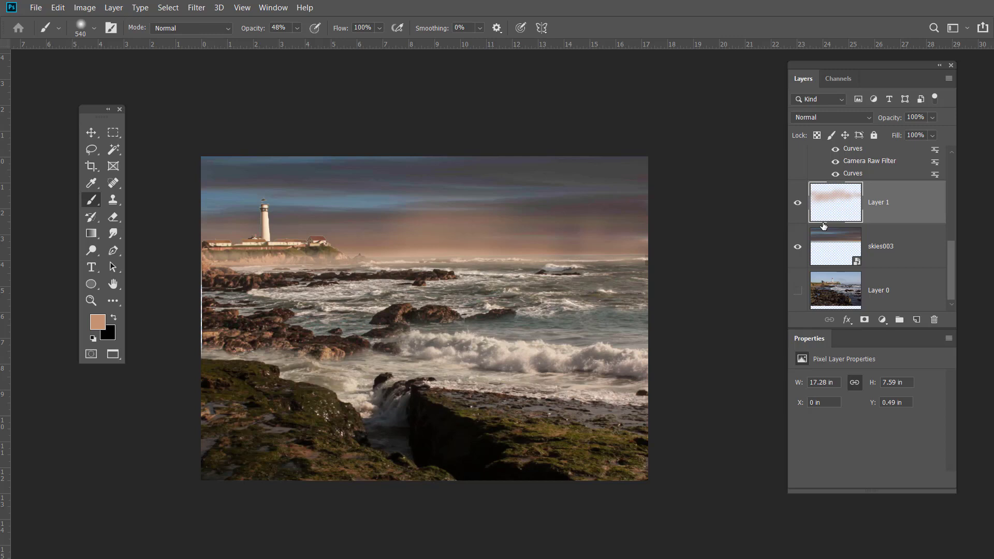
{"action": "key", "text": "ctrl+u"}
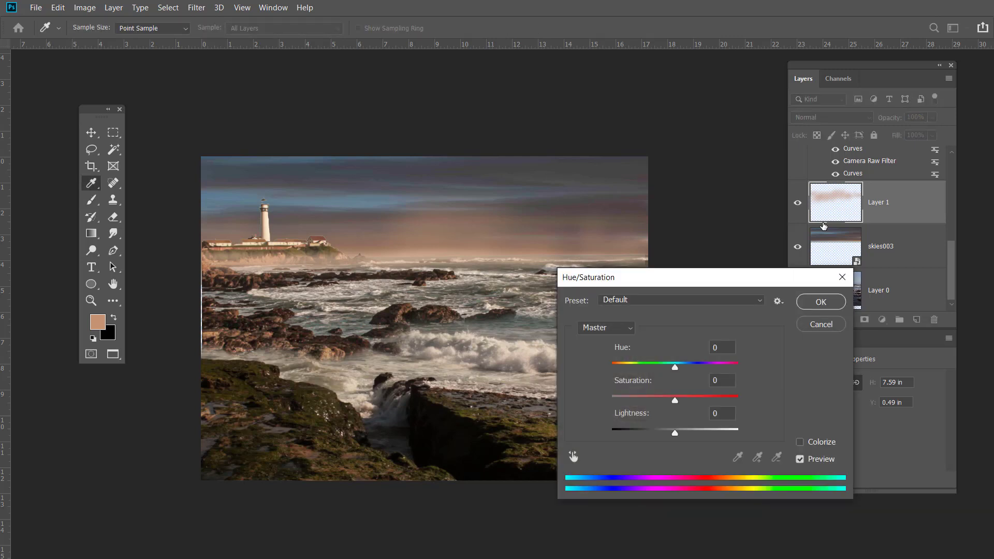
{"action": "left_click_drag", "start_coordinate": [675, 401], "coordinate": [643, 402]}
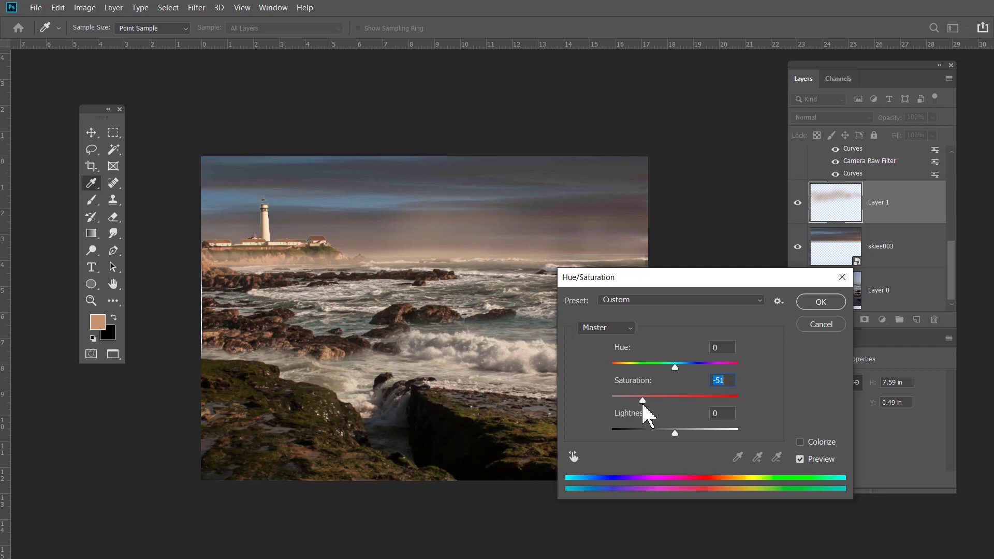
{"action": "left_click", "coordinate": [827, 303]}
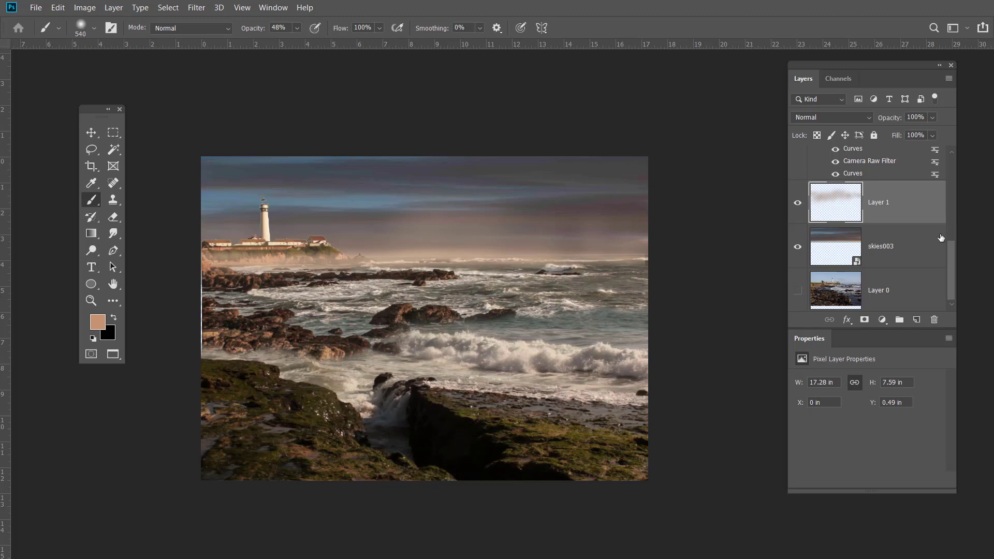
{"action": "scroll", "coordinate": [942, 287], "scroll_direction": "down", "scroll_amount": 1}
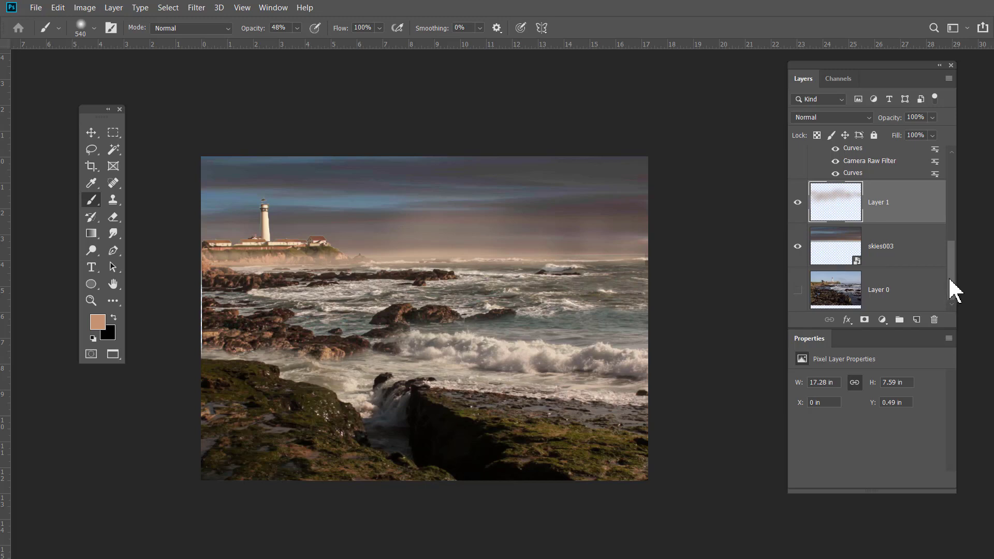
{"action": "left_click_drag", "start_coordinate": [953, 288], "coordinate": [950, 207]}
{"action": "left_click", "coordinate": [839, 257]}
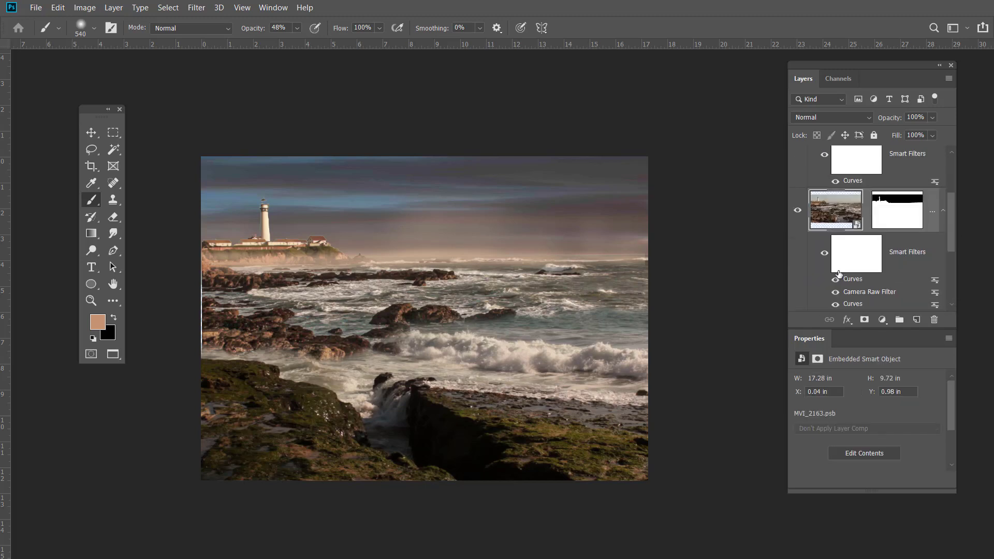
{"action": "left_click", "coordinate": [798, 212]}
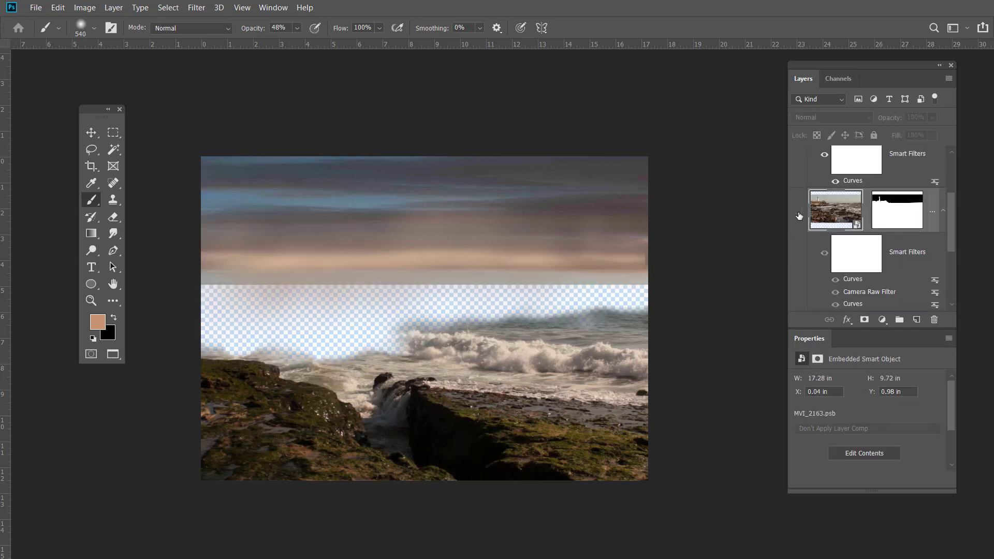
{"action": "left_click", "coordinate": [799, 212]}
{"action": "left_click", "coordinate": [798, 212]}
{"action": "left_click", "coordinate": [799, 213]}
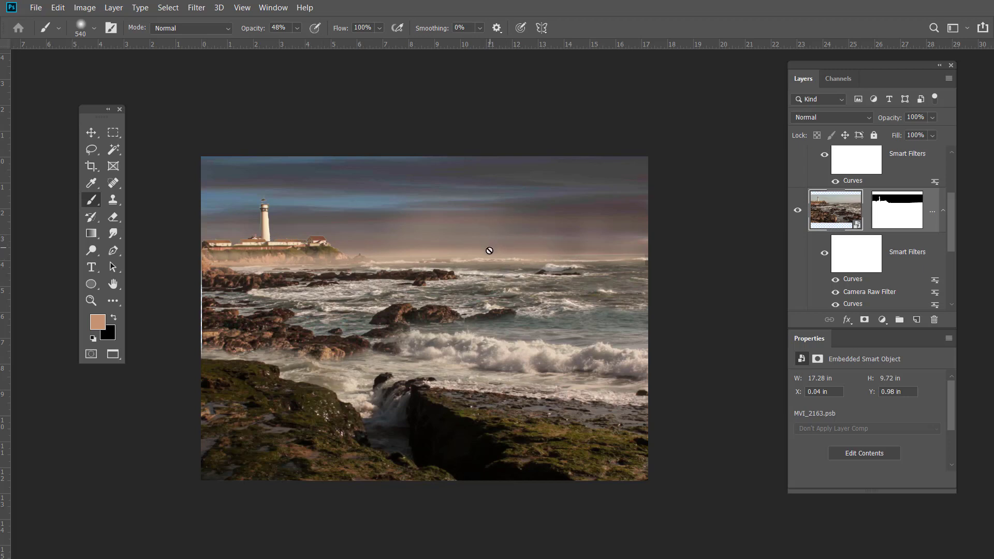
{"action": "key", "text": "h"}
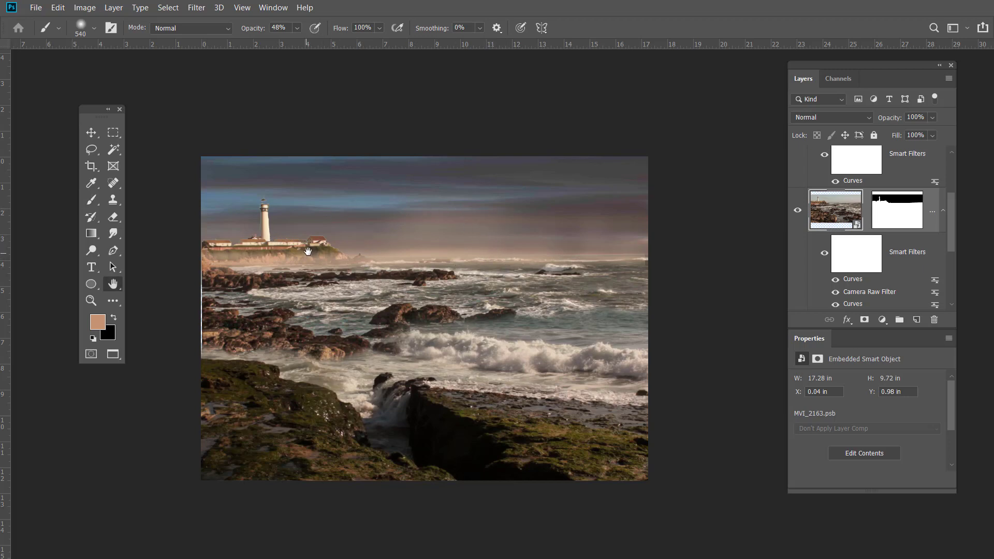
{"action": "key", "text": "h"}
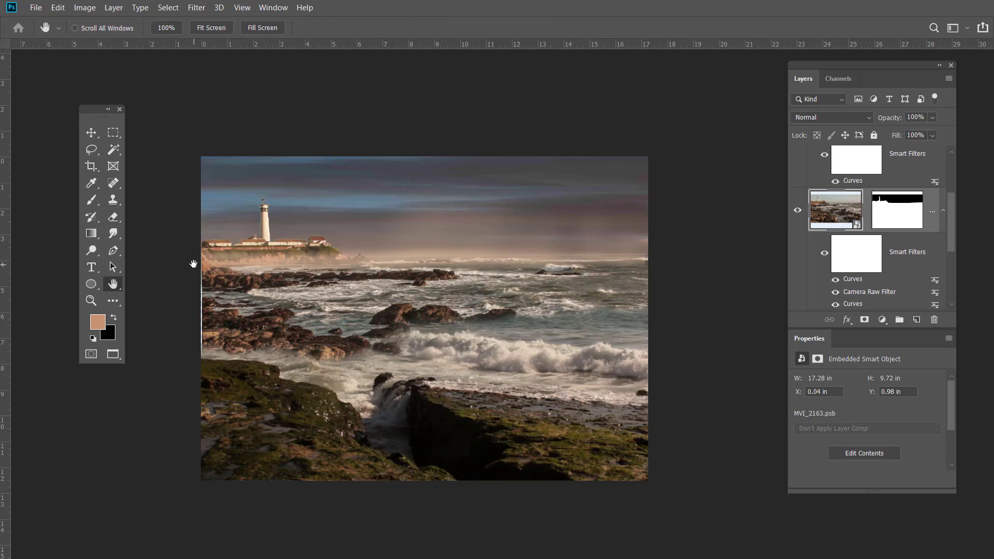
{"action": "scroll", "coordinate": [951, 199], "scroll_direction": "up", "scroll_amount": 2}
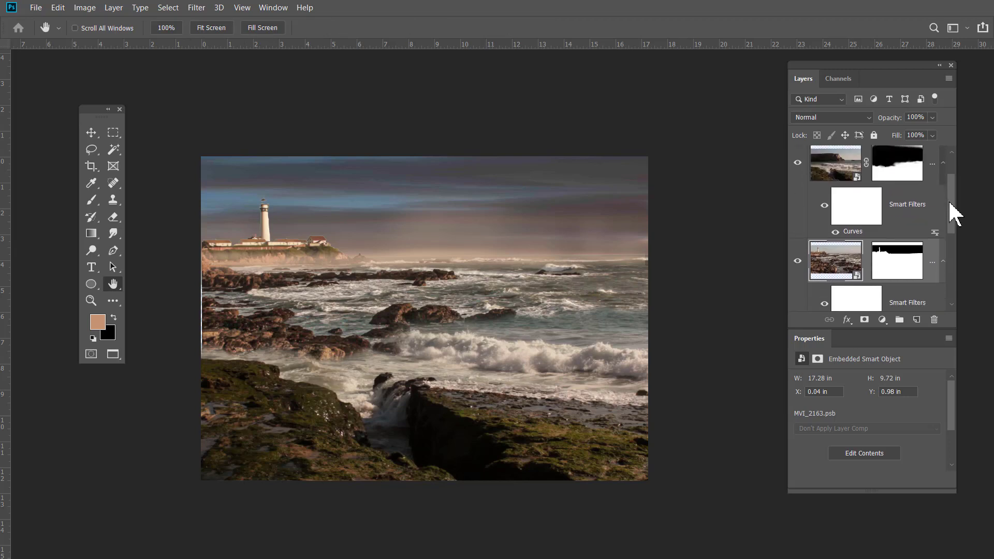
{"action": "left_click_drag", "start_coordinate": [949, 199], "coordinate": [948, 283]}
{"action": "left_click", "coordinate": [863, 214]}
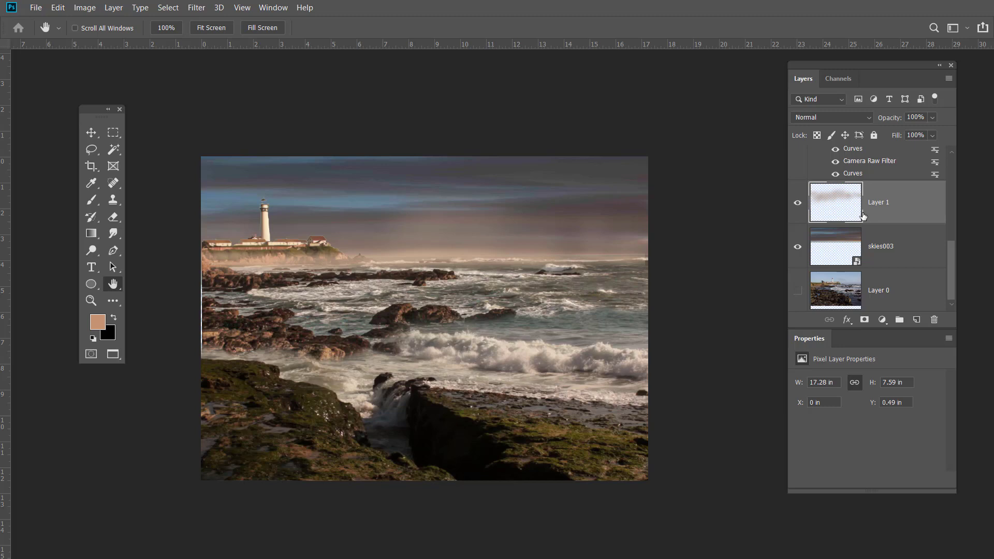
- Duplicate Layer 1 and place Layer 1 copy 2 above the coastal layer, clipped to it
{"action": "key", "text": "ctrl+j"}
{"action": "scroll", "coordinate": [930, 256], "scroll_direction": "up", "scroll_amount": 3}
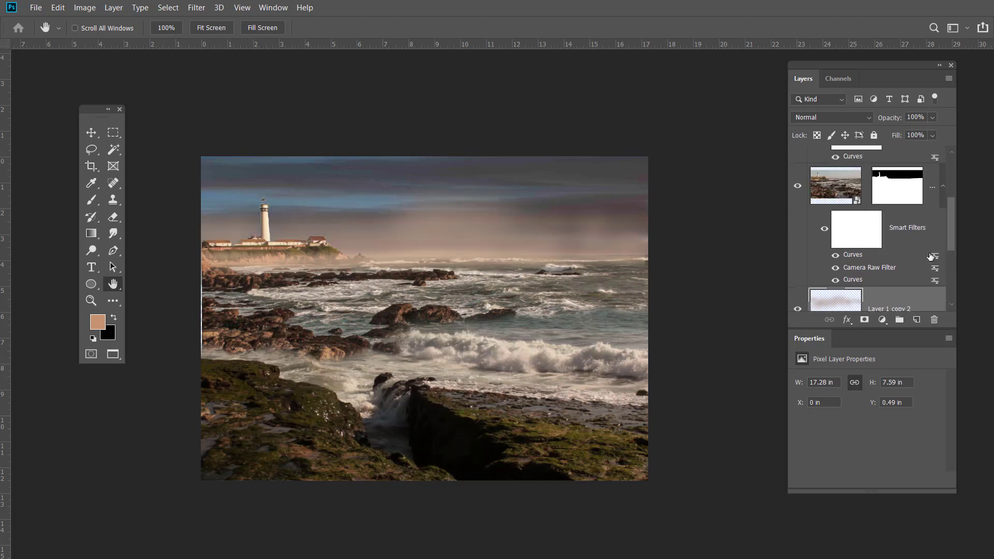
{"action": "left_click_drag", "start_coordinate": [895, 306], "coordinate": [891, 181]}
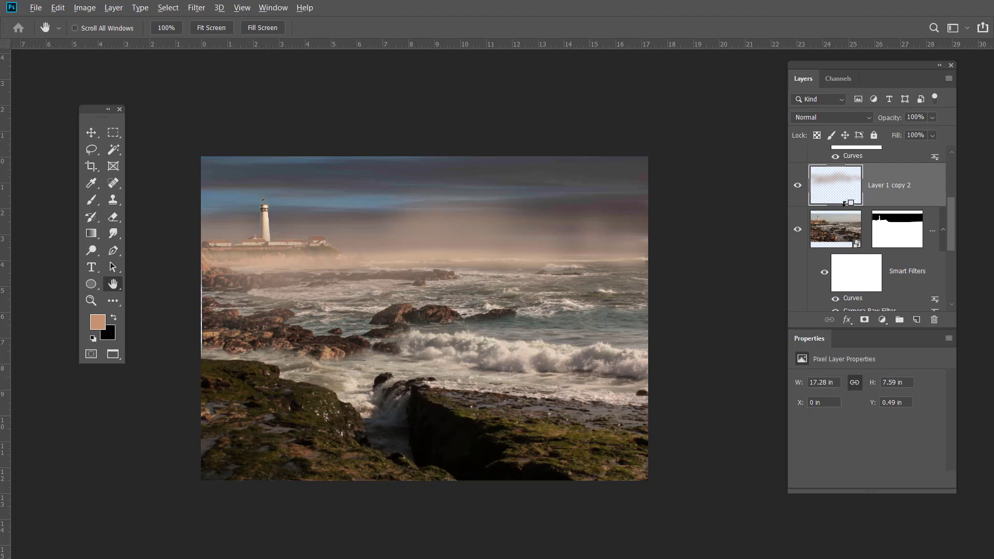
{"action": "left_click", "coordinate": [860, 206], "text": "alt"}
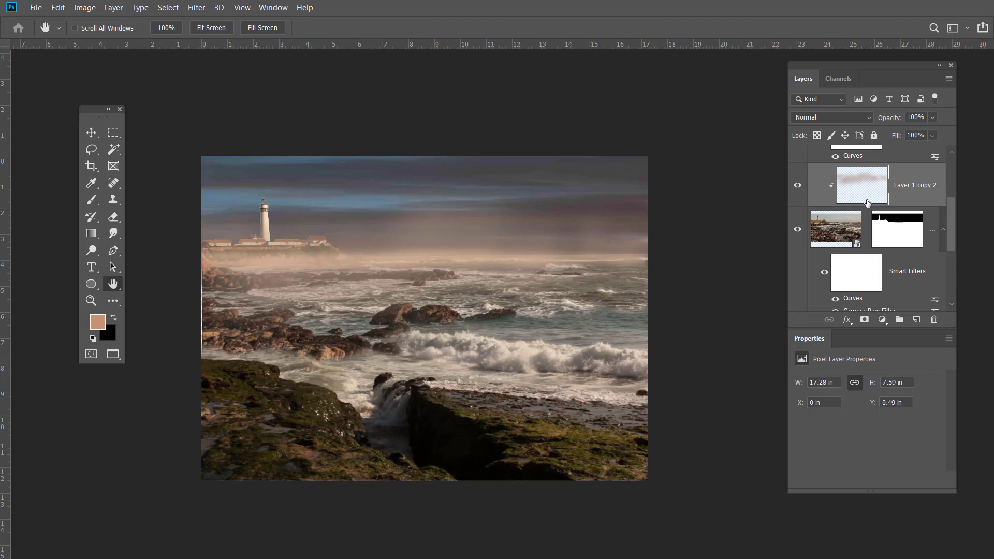
- Add two more haze copies up to Layer 1 copy 4 and release copy 2's clipping
{"action": "key", "text": "ctrl+j"}
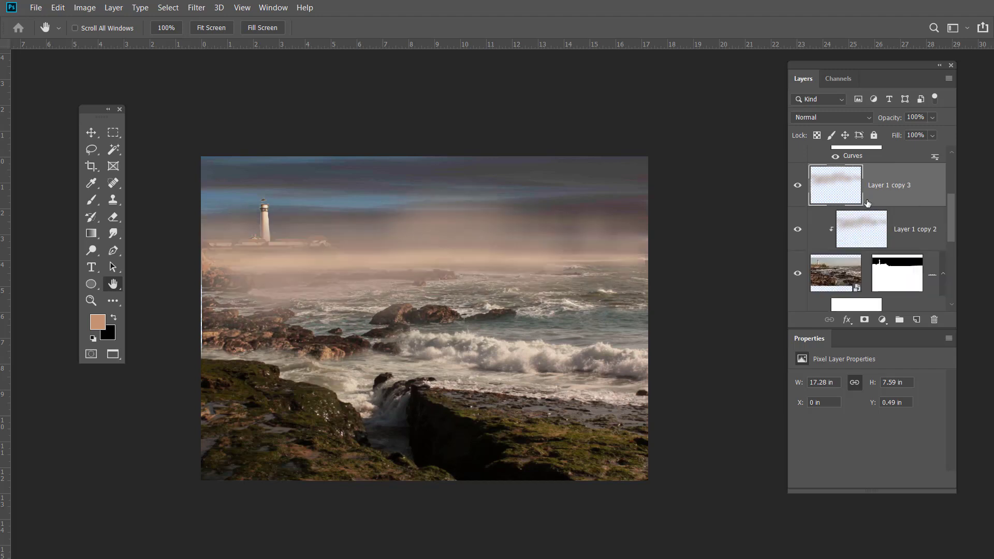
{"action": "key", "text": "ctrl+j"}
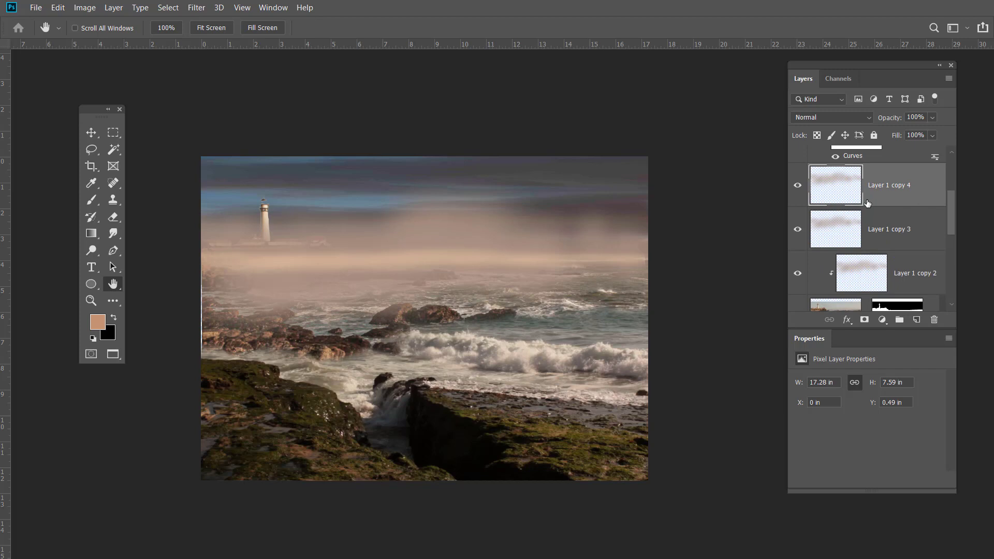
{"action": "left_click", "coordinate": [901, 278], "text": "shift"}
{"action": "right_click", "coordinate": [904, 271]}
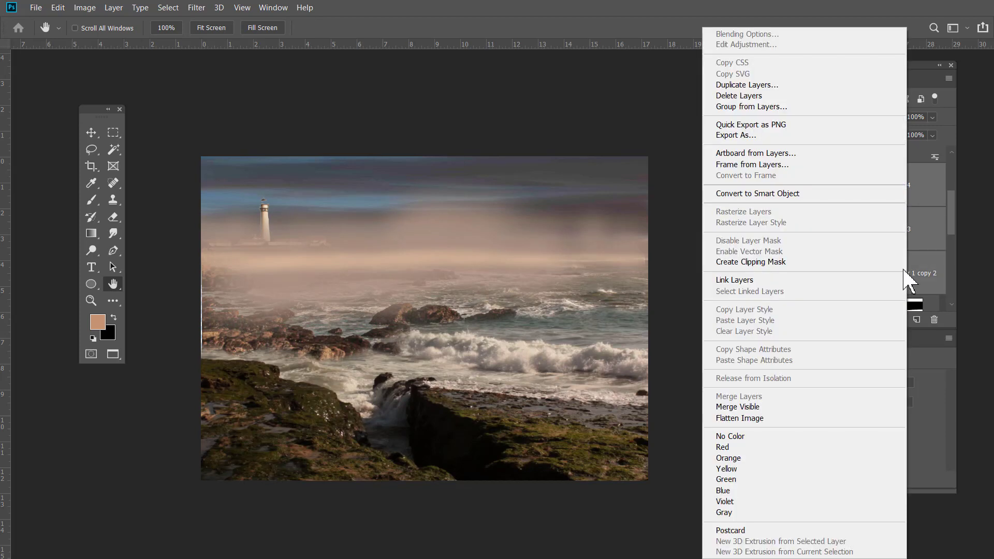
{"action": "left_click", "coordinate": [920, 235]}
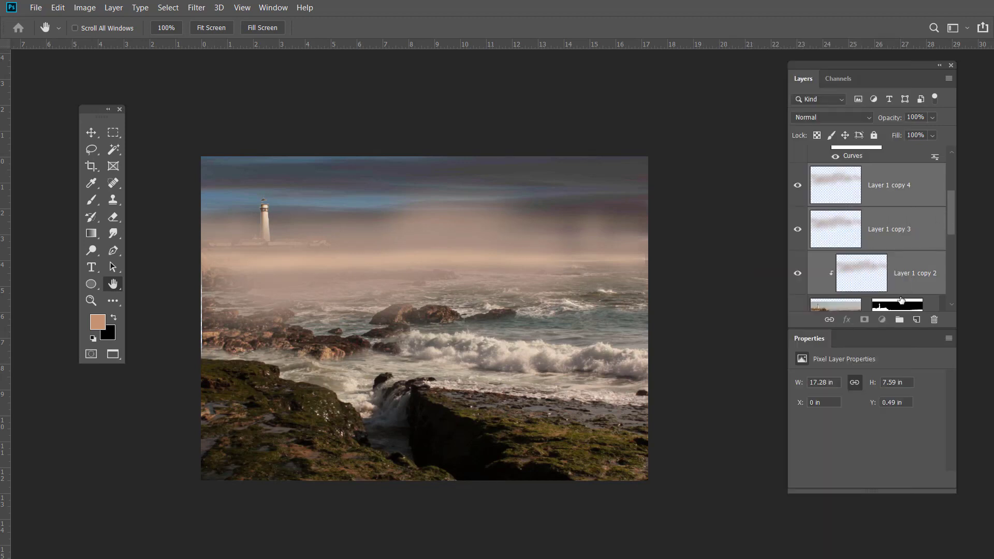
{"action": "left_click", "coordinate": [902, 292]}
{"action": "key", "text": "ctrl+alt+g"}
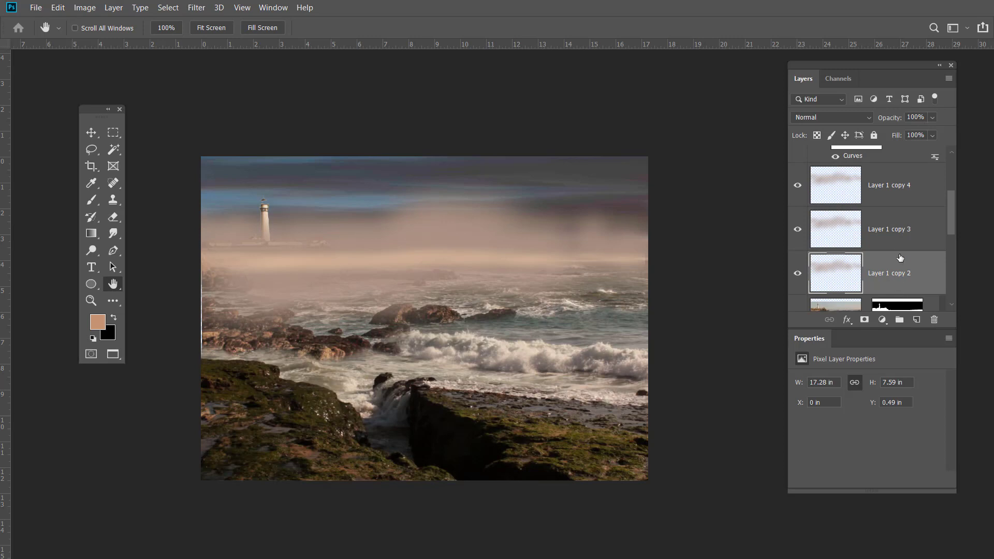
- Merge the three haze copies into a single Layer 1 copy 4
{"action": "left_click", "coordinate": [901, 201], "text": "shift"}
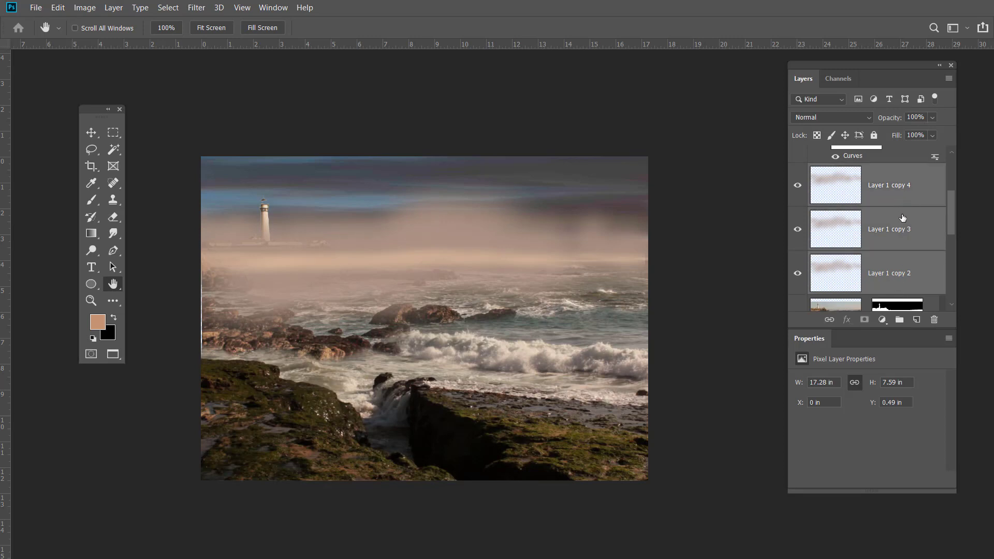
{"action": "right_click", "coordinate": [921, 254]}
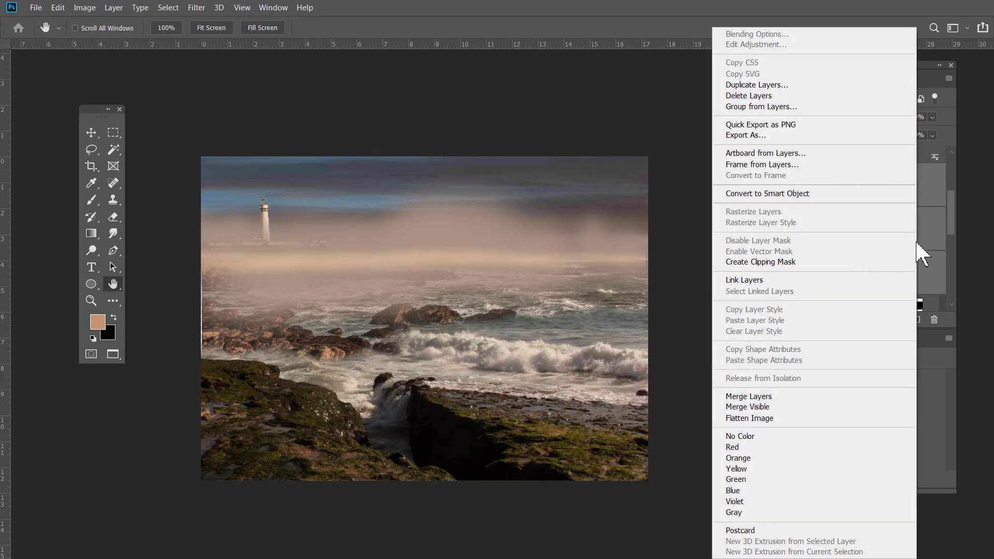
{"action": "left_click", "coordinate": [760, 398]}
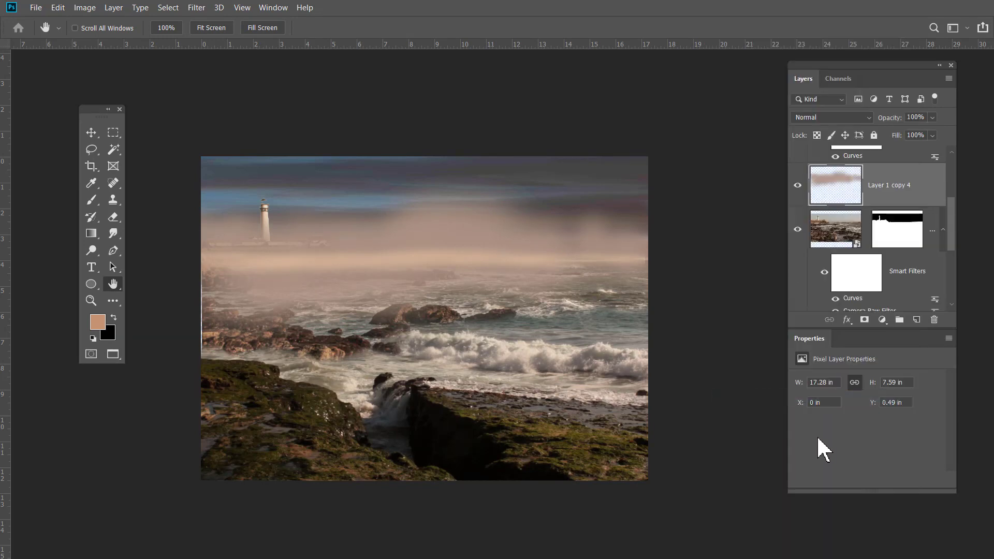
- Clip Layer 1 copy 4 to the coastal layer, move it up into the sky, set opacity 56%
{"action": "left_click", "coordinate": [866, 207], "text": "alt"}
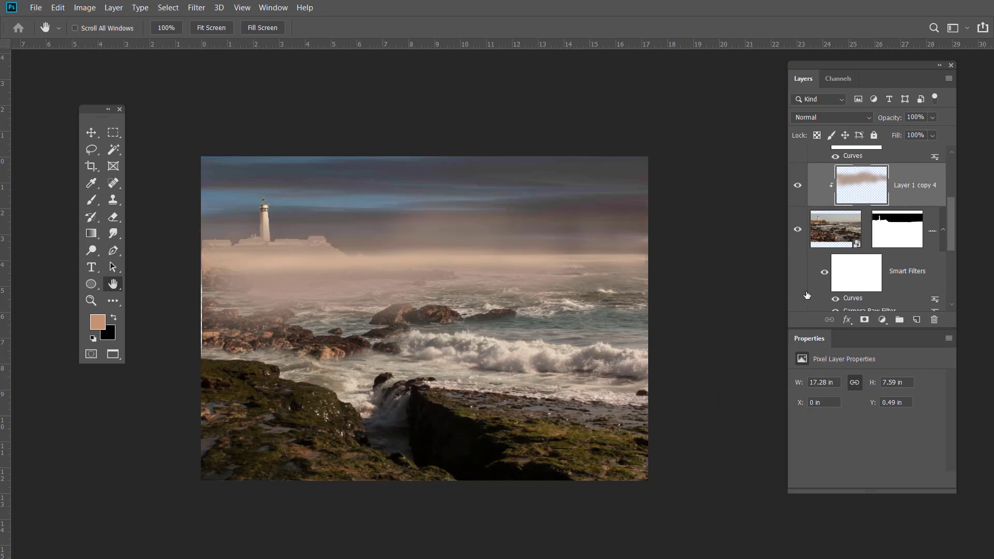
{"action": "key", "text": "v"}
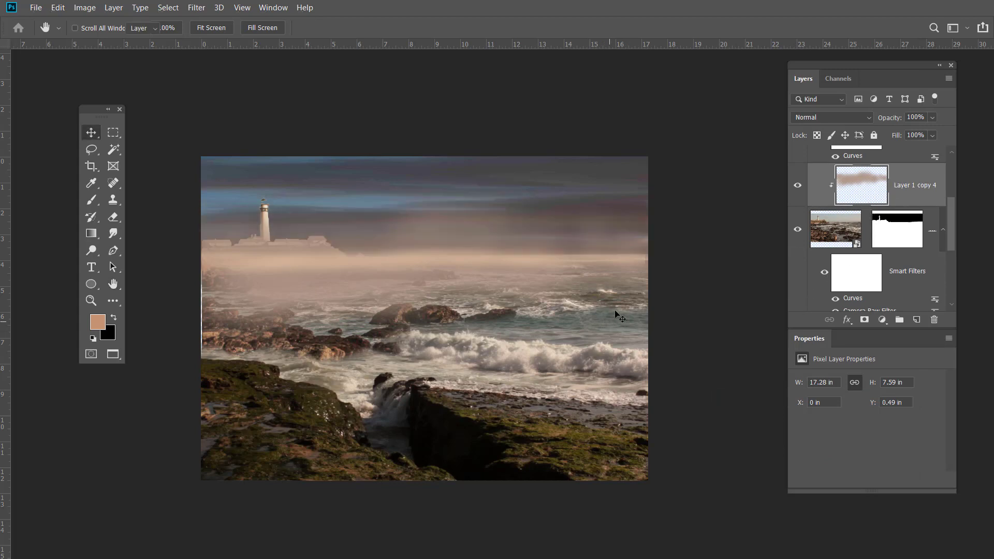
{"action": "mouse_move", "coordinate": [443, 274]}
{"action": "left_mouse_down"}
{"action": "mouse_move", "coordinate": [440, 238]}
{"action": "mouse_move", "coordinate": [438, 260]}
{"action": "left_mouse_up"}
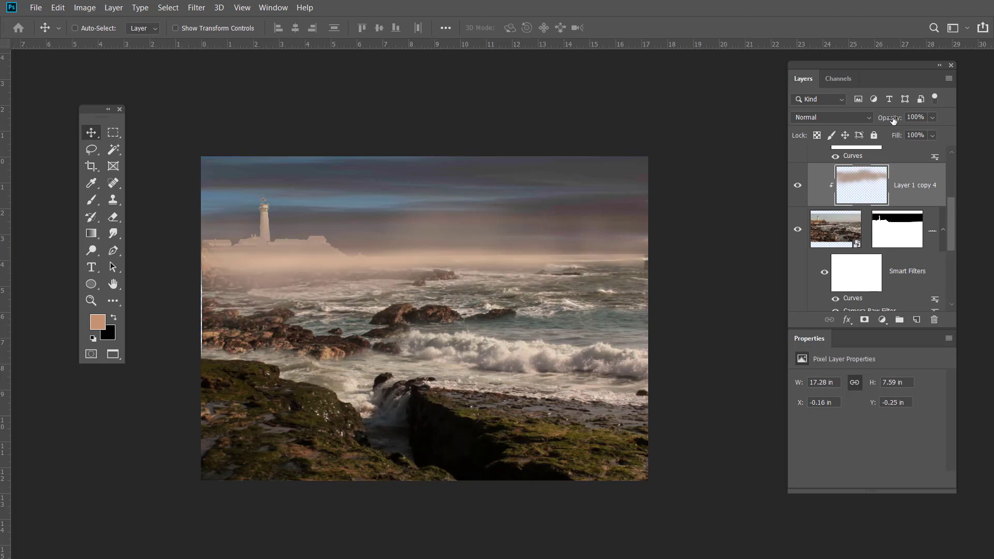
{"action": "left_click_drag", "start_coordinate": [895, 118], "coordinate": [861, 124]}
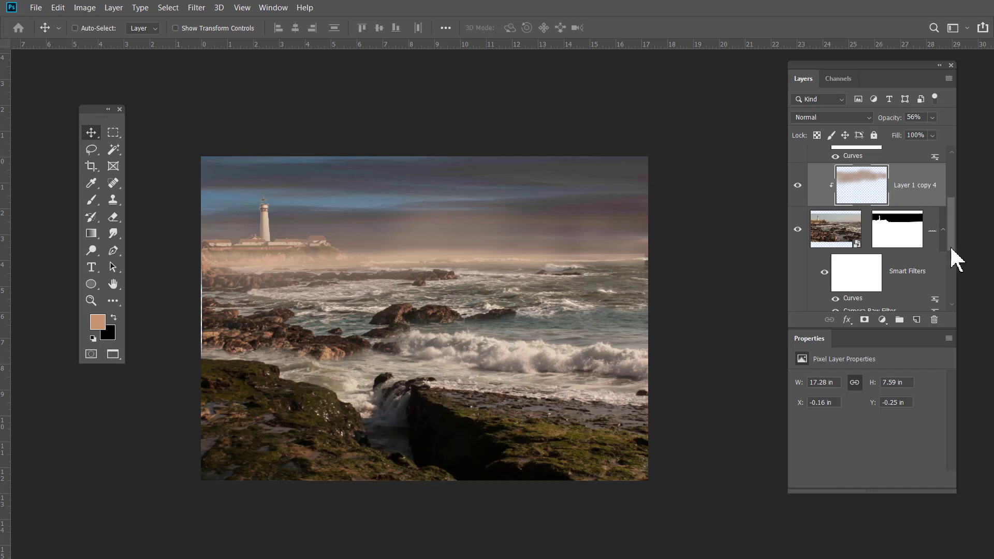
{"action": "left_click_drag", "start_coordinate": [951, 239], "coordinate": [958, 308]}
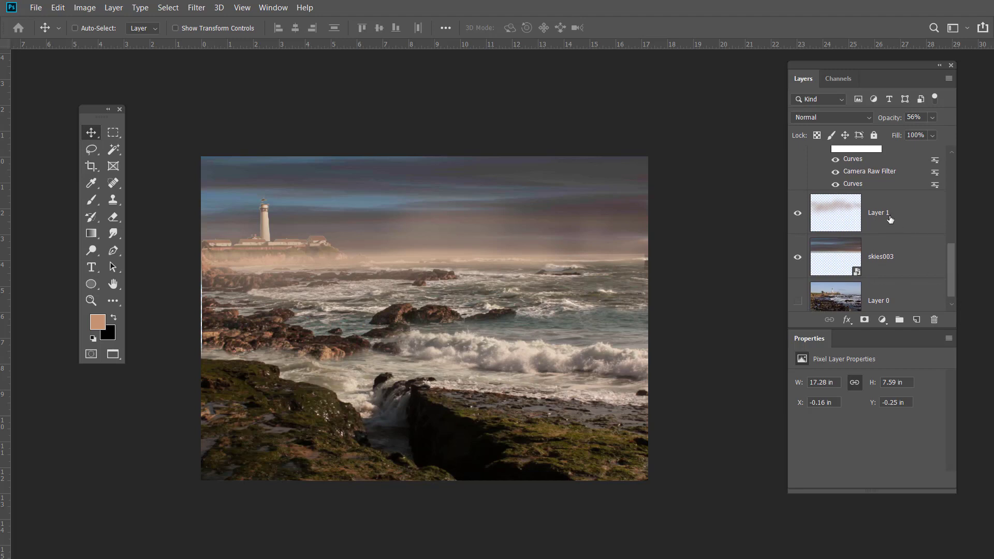
- Check Layer 1's visibility, then duplicate the Layer 1 cloud layer
{"action": "left_click", "coordinate": [798, 219]}
{"action": "left_click", "coordinate": [798, 219]}
{"action": "left_click", "coordinate": [868, 228]}
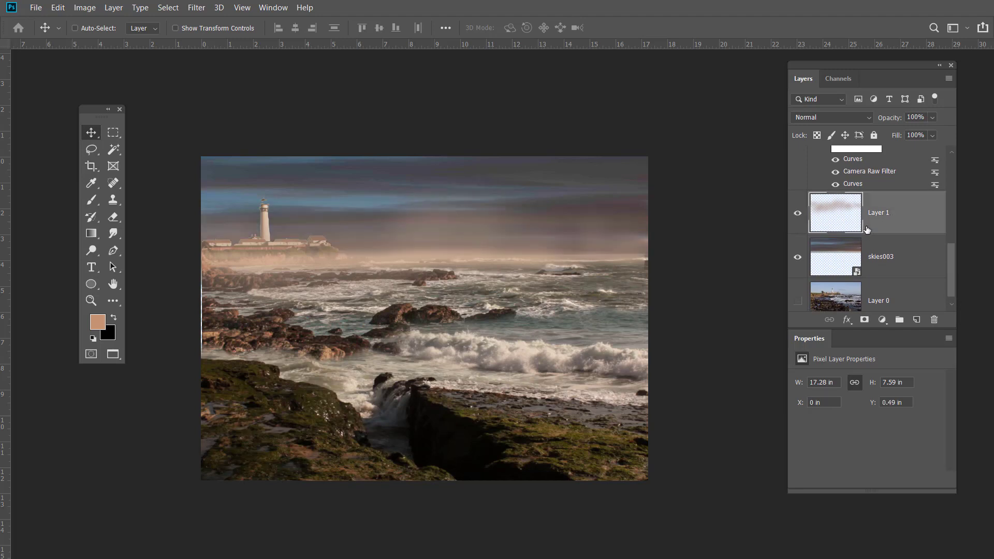
{"action": "key", "text": "ctrl+j"}
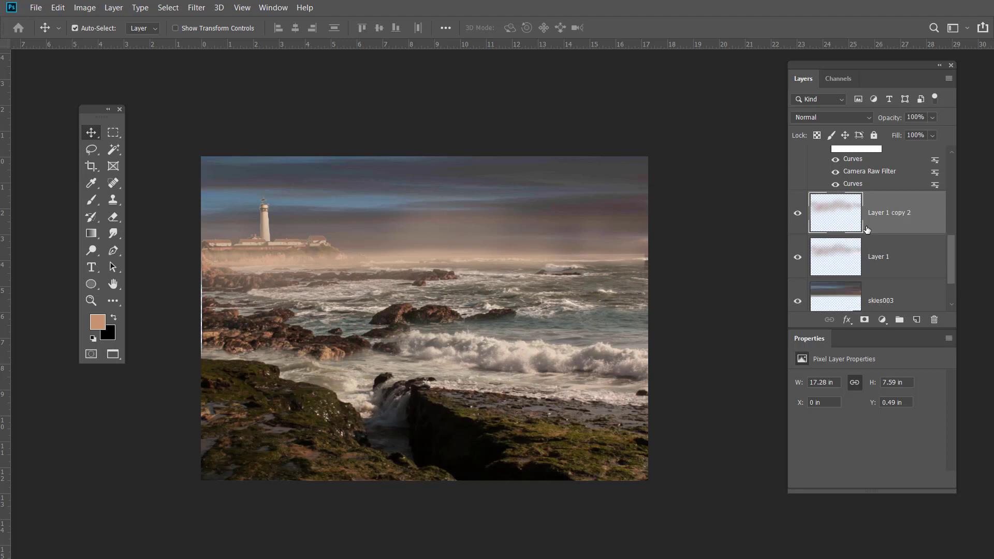
- Stretch the original Layer 1 taller over the sky and lower its opacity to 42%
{"action": "left_click", "coordinate": [841, 270]}
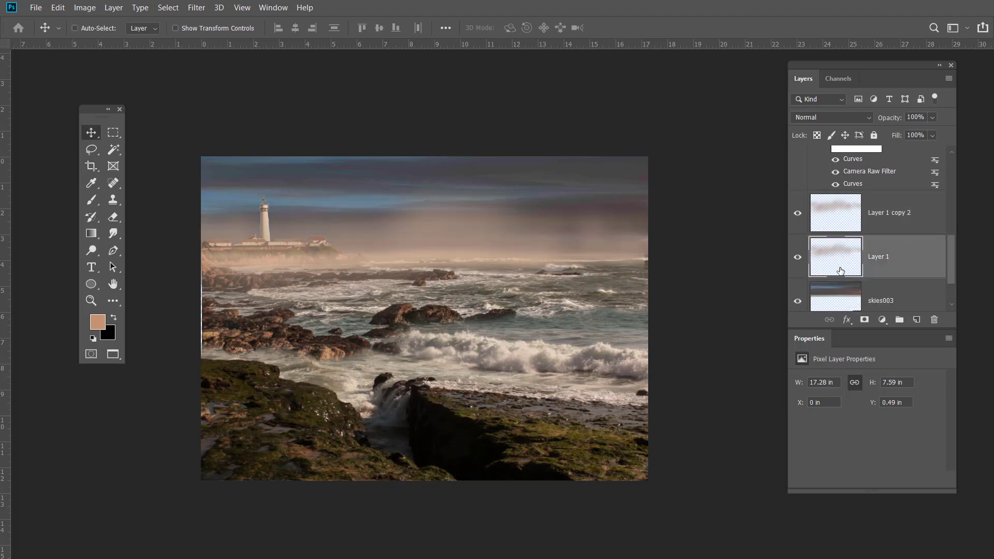
{"action": "key", "text": "ctrl+t"}
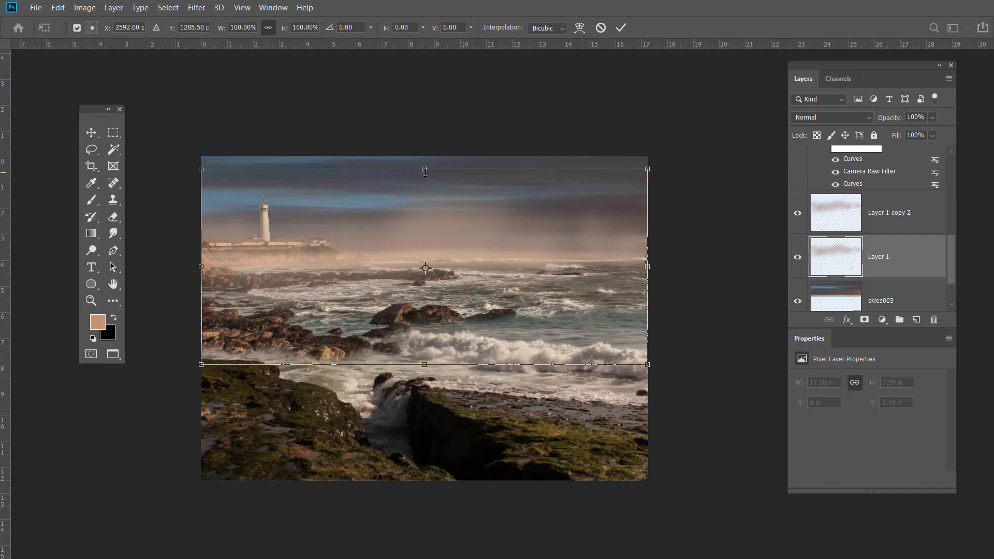
{"action": "left_click_drag", "start_coordinate": [424, 172], "coordinate": [441, 192]}
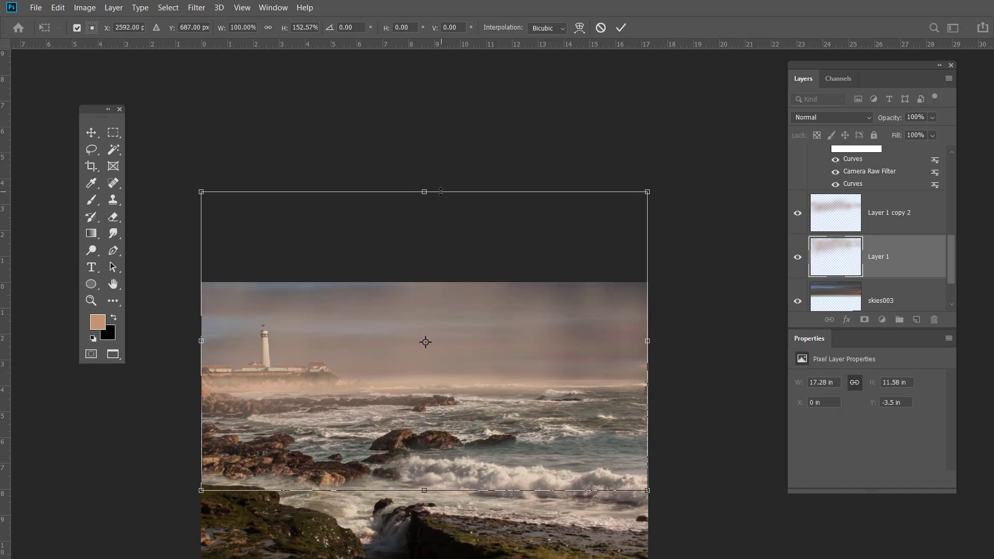
{"action": "key", "text": "Return"}
{"action": "left_click_drag", "start_coordinate": [891, 118], "coordinate": [857, 128]}
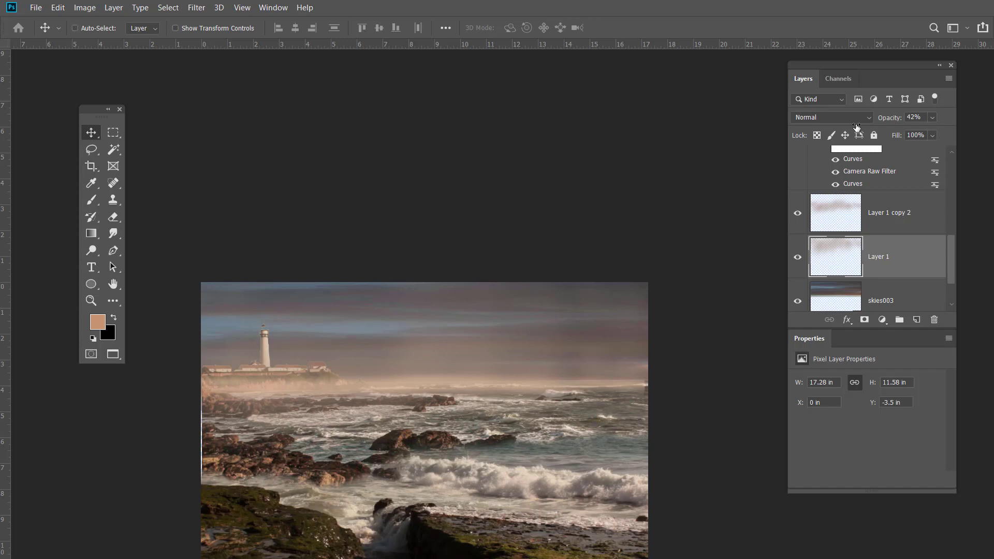
- Toggle the rulers and open the Timeline panel from the Window menu
{"action": "left_click_drag", "start_coordinate": [595, 445], "coordinate": [586, 293]}
{"action": "key", "text": "ctrl+r"}
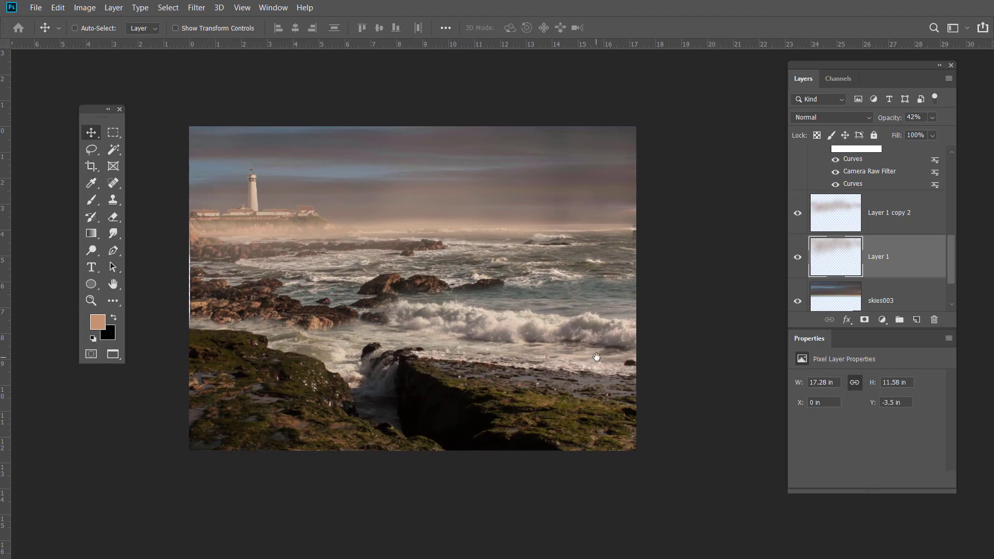
{"action": "key", "text": "ctrl+r"}
{"action": "scroll", "coordinate": [590, 299], "scroll_direction": "down", "scroll_amount": 3}
{"action": "key", "text": "ctrl+r"}
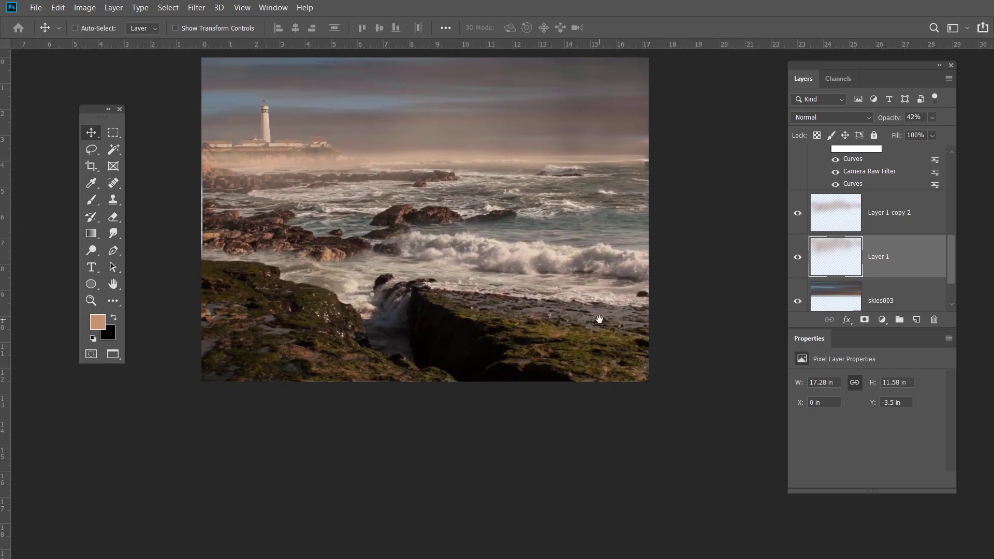
{"action": "left_click", "coordinate": [277, 8]}
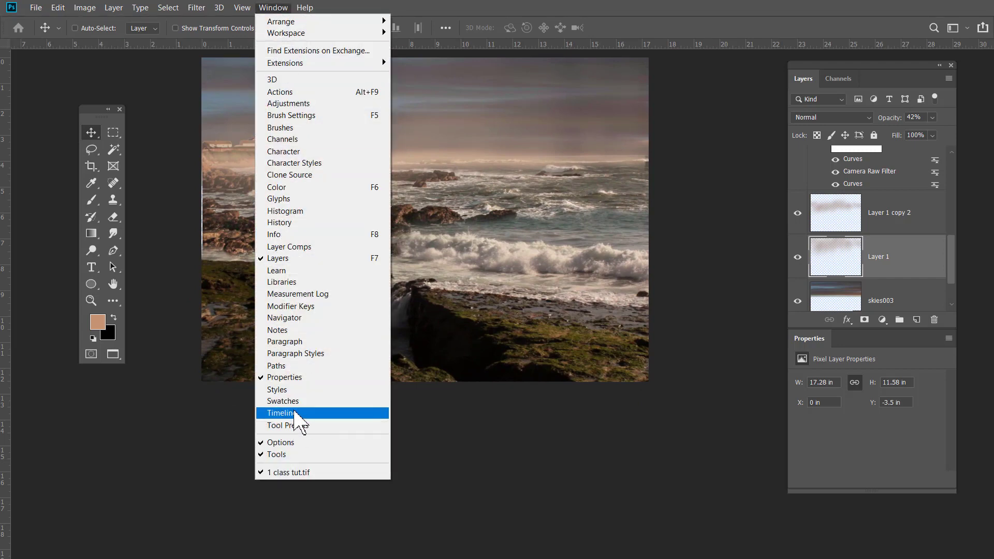
{"action": "left_click", "coordinate": [273, 415]}
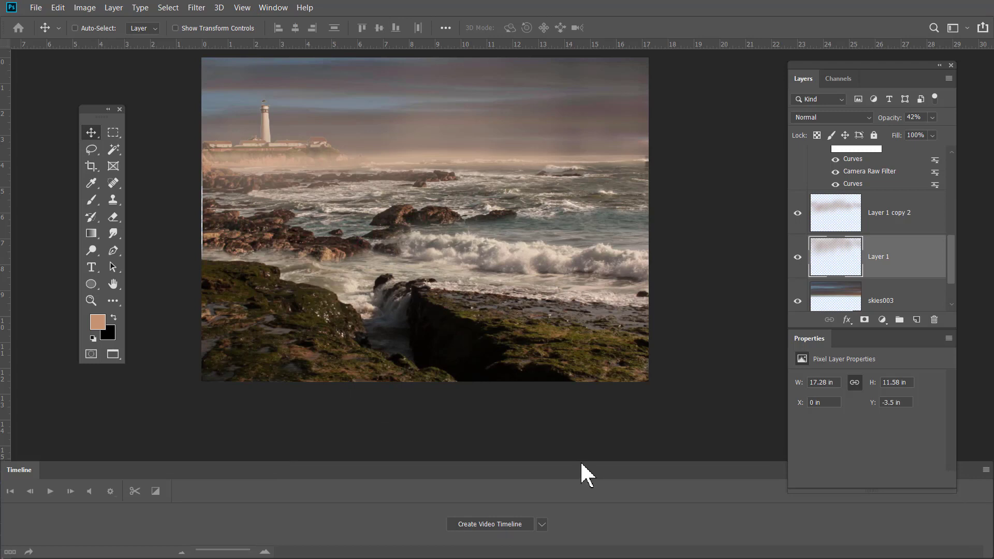
- Enlarge the Timeline panel, create a video timeline, and return the playhead to frame 0
{"action": "left_click_drag", "start_coordinate": [581, 462], "coordinate": [589, 344]}
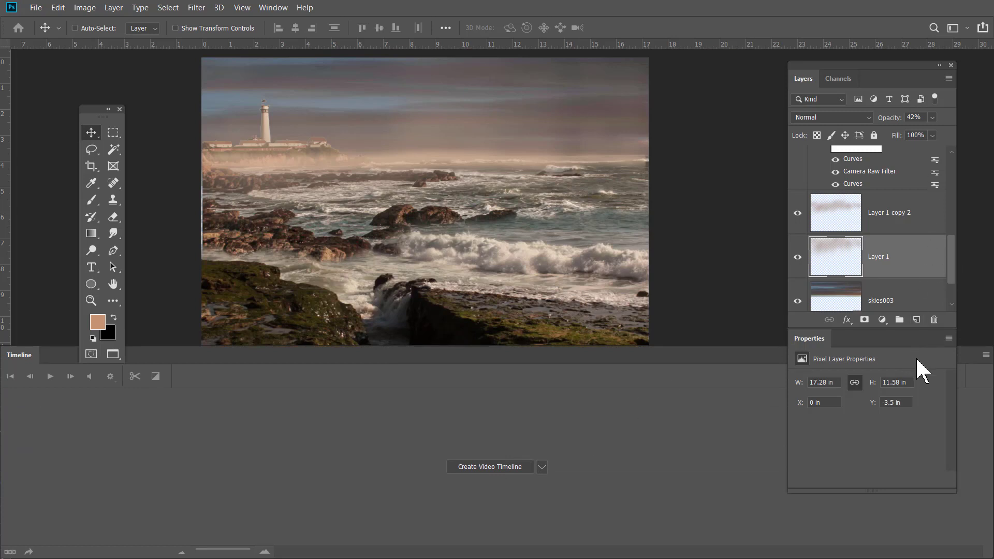
{"action": "left_click", "coordinate": [488, 468]}
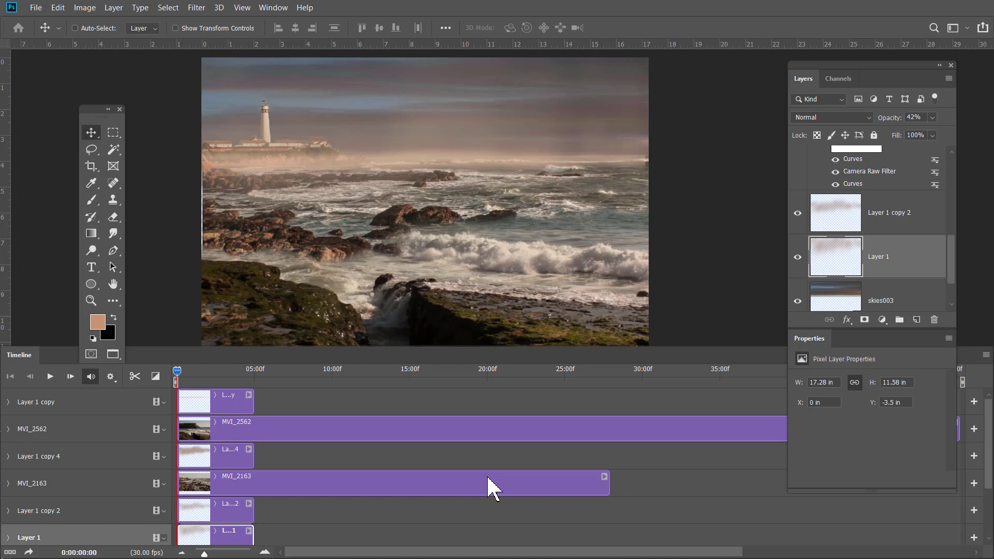
{"action": "key", "text": "ctrl+minus"}
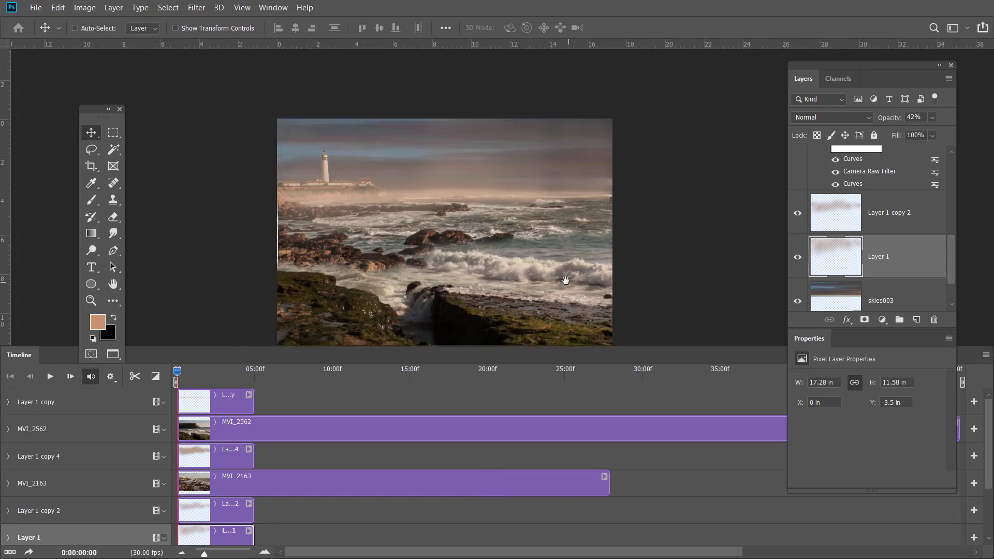
{"action": "key", "text": "ctrl+r"}
{"action": "key", "text": "ctrl+r"}
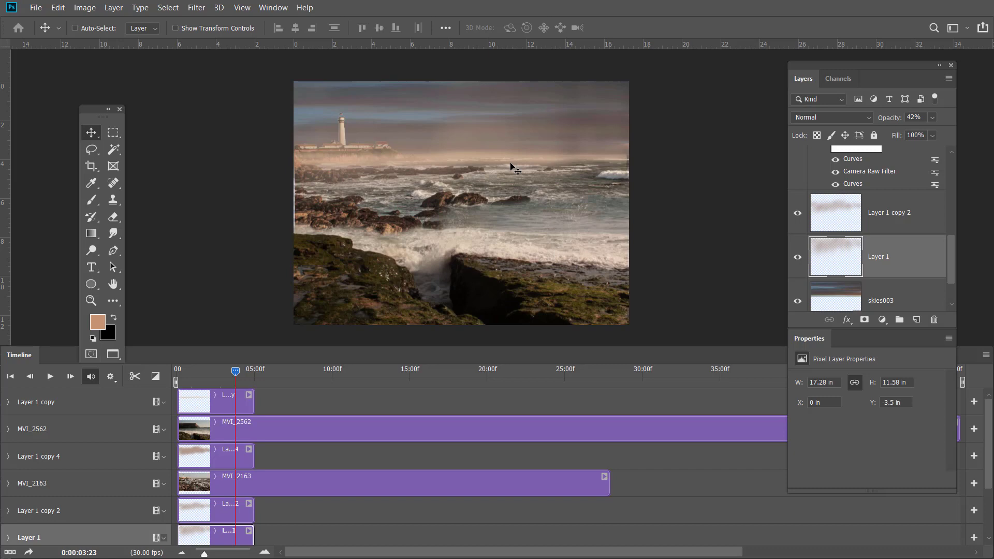
{"action": "left_click", "coordinate": [172, 371]}
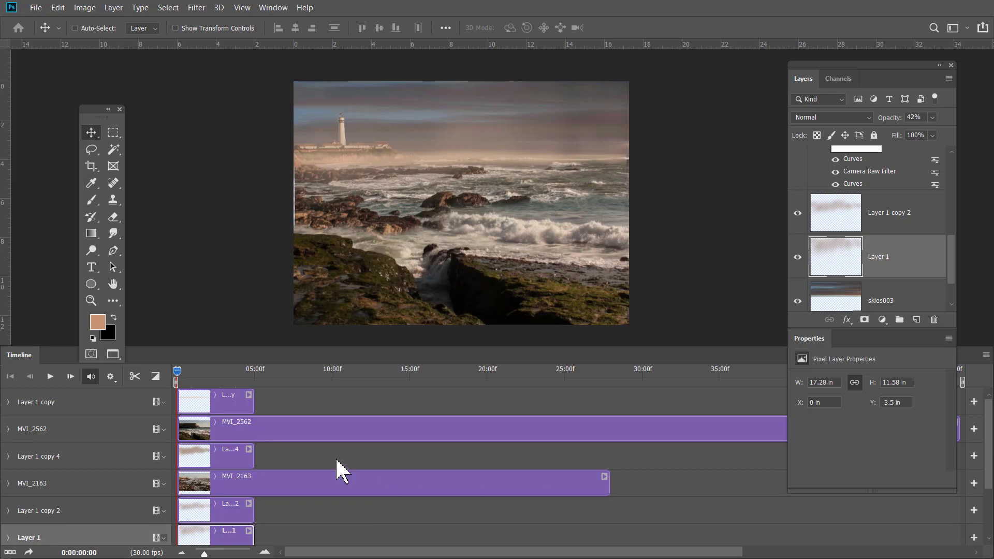
- Expand the skies003 track and set a Transform keyframe at frame 0
{"action": "left_click_drag", "start_coordinate": [989, 456], "coordinate": [989, 499]}
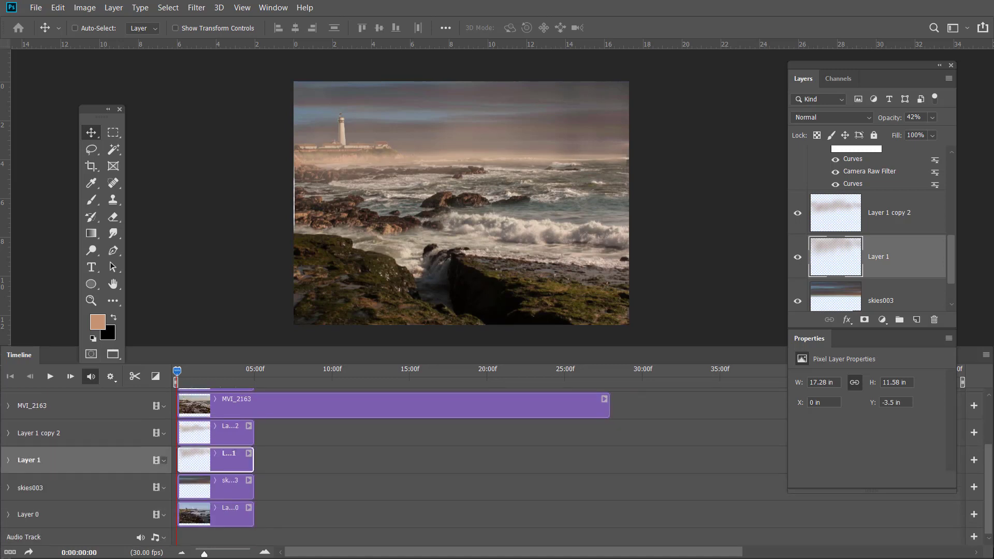
{"action": "left_click", "coordinate": [226, 489]}
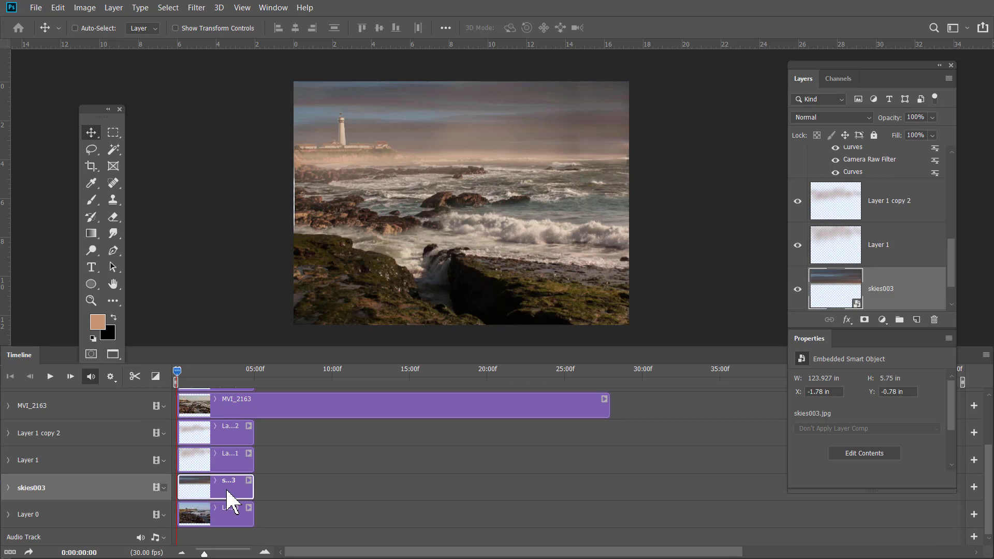
{"action": "left_click", "coordinate": [8, 489]}
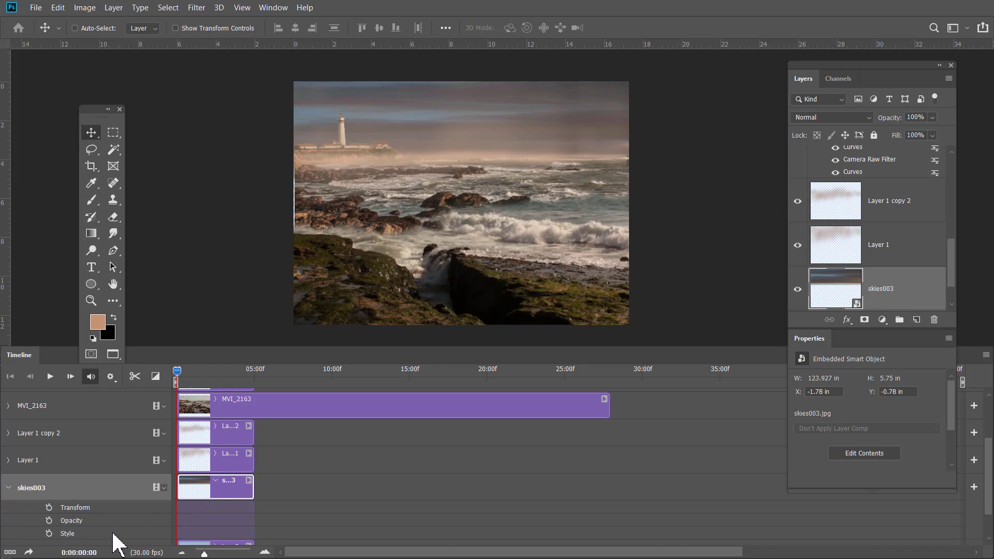
{"action": "left_click", "coordinate": [50, 507]}
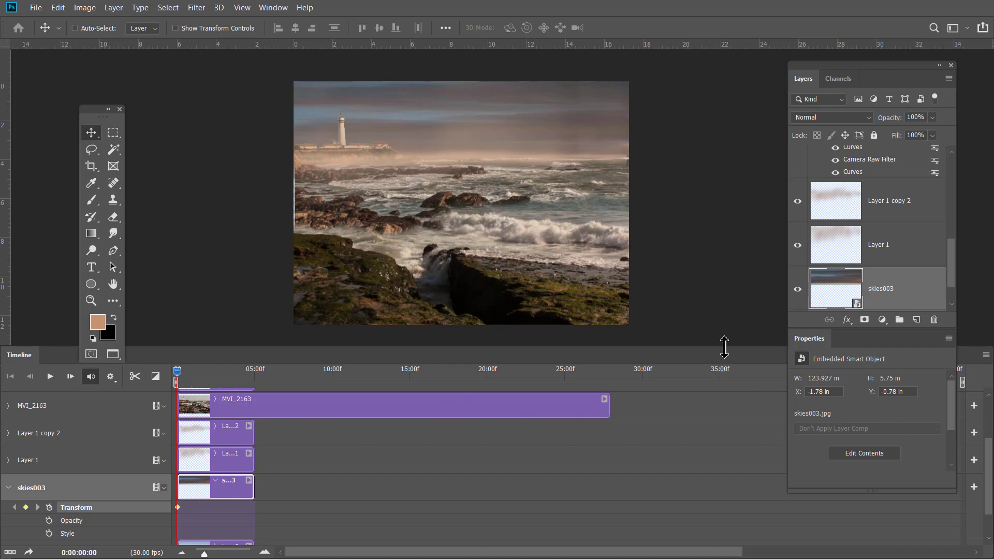
{"action": "left_click_drag", "start_coordinate": [723, 345], "coordinate": [720, 251]}
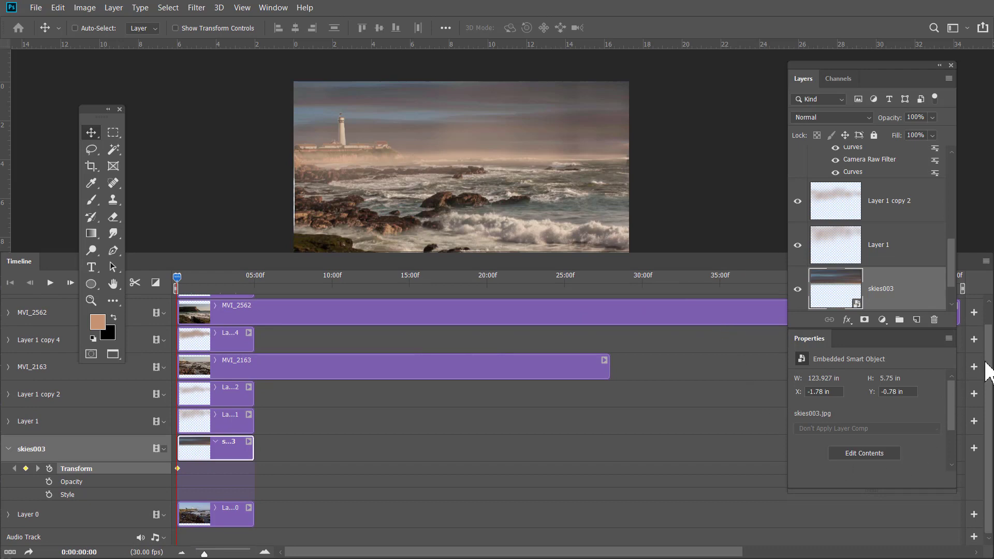
{"action": "scroll", "coordinate": [989, 371], "scroll_direction": "up", "scroll_amount": 1}
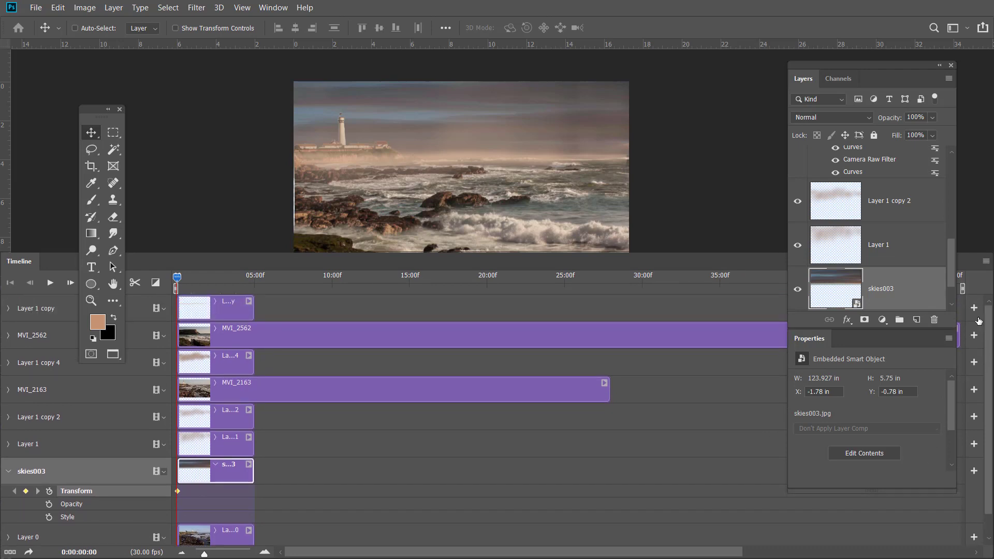
- Widen the timeline, end the work area near 05:00f, and enter and leave Free Transform on the sky
{"action": "double_click", "coordinate": [872, 65]}
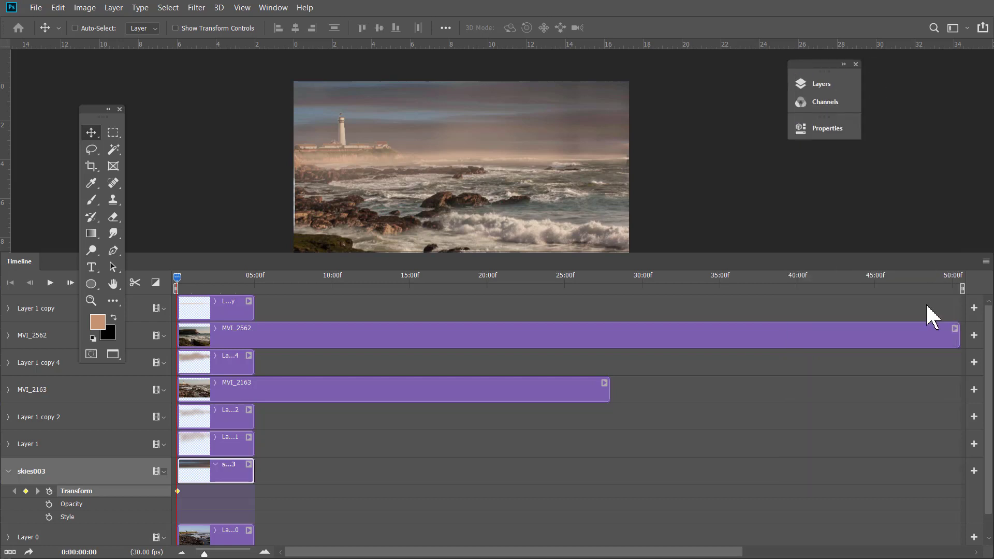
{"action": "left_click_drag", "start_coordinate": [962, 290], "coordinate": [255, 299]}
{"action": "key", "text": "shift+v"}
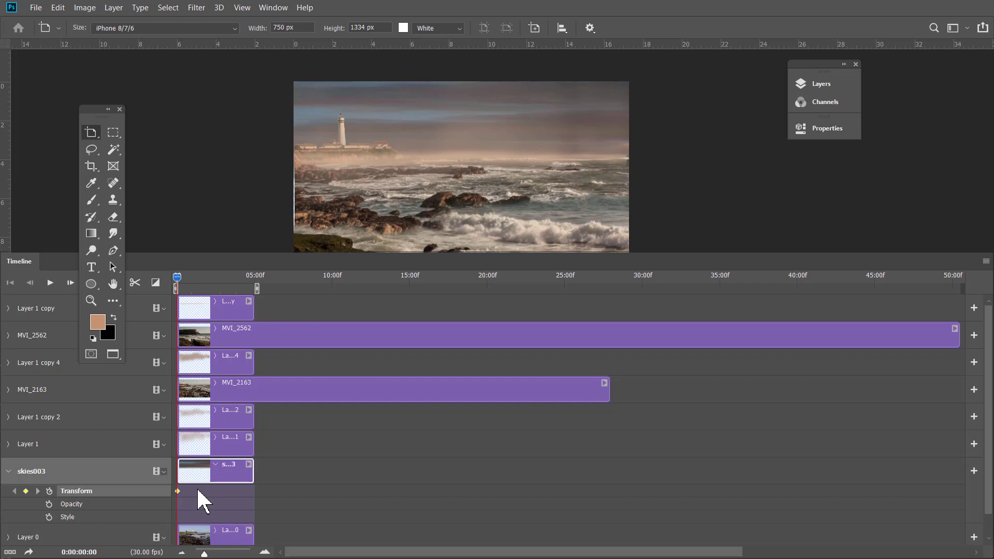
{"action": "key", "text": "ctrl+t"}
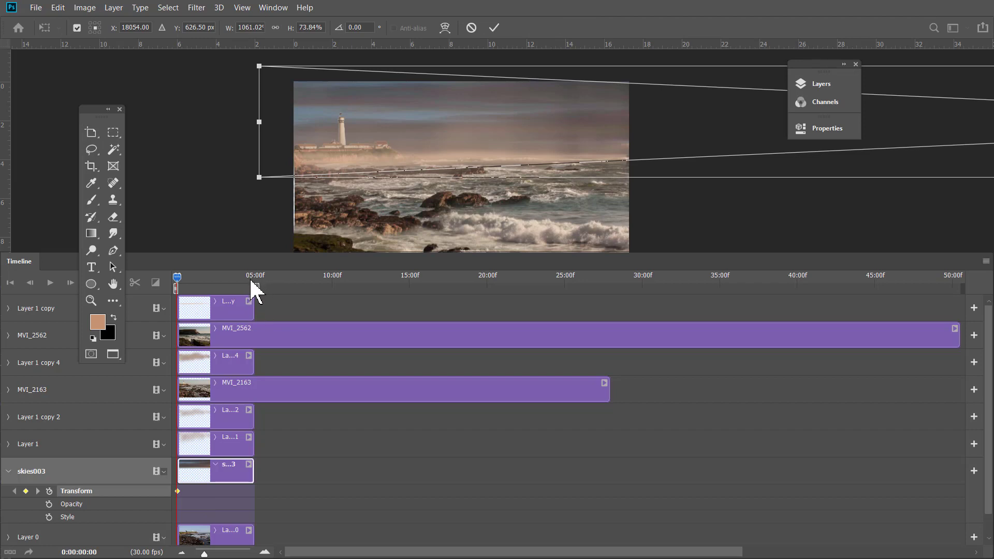
{"action": "key", "text": "Return"}
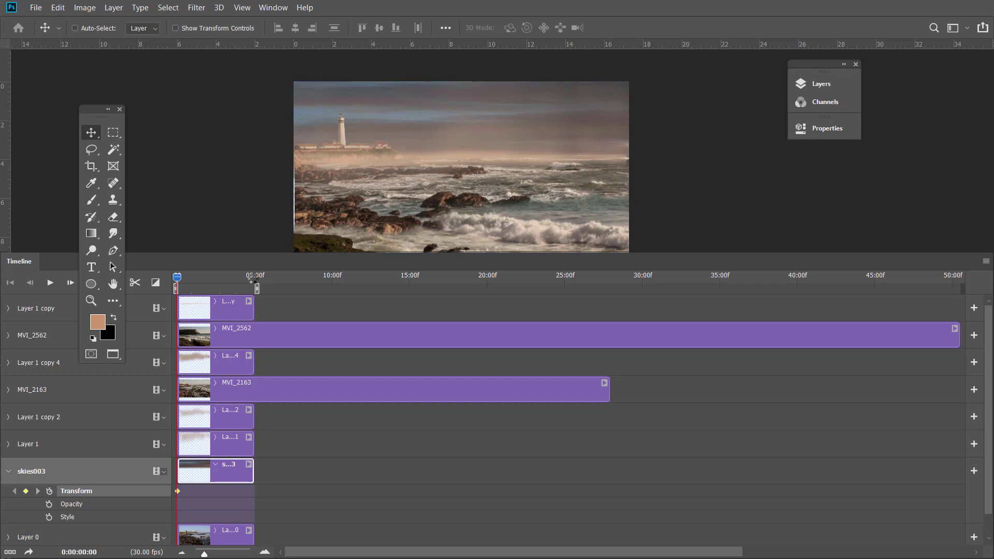
- At 05:00f, slide the skies003 sky layer left for a second keyframe, then return to 0:02:21
{"action": "left_click", "coordinate": [253, 279]}
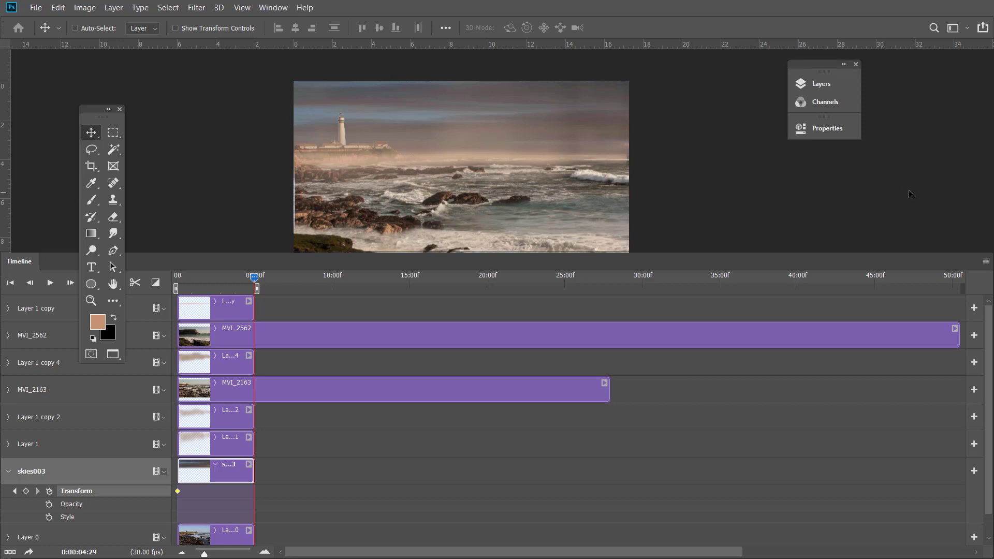
{"action": "left_click_drag", "start_coordinate": [910, 194], "coordinate": [191, 188]}
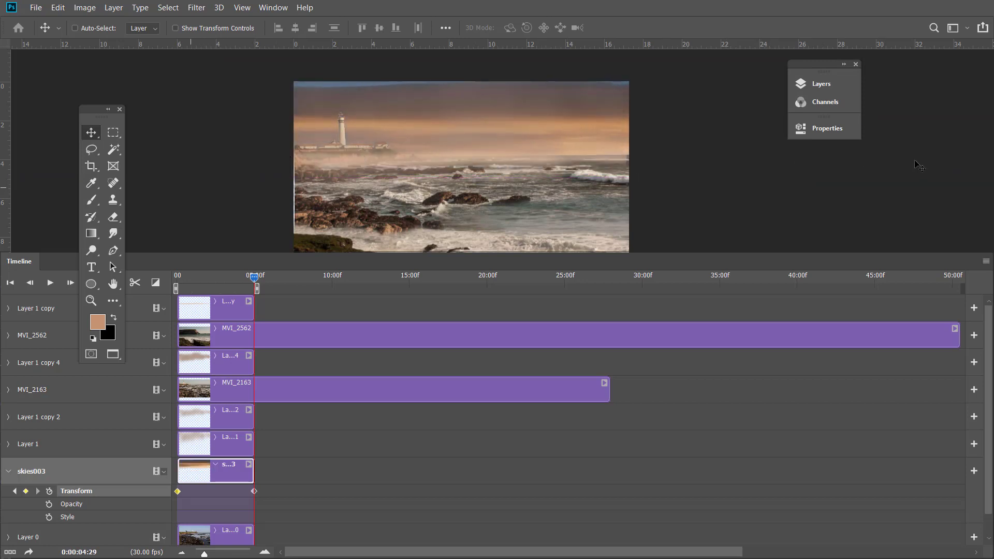
{"action": "left_click_drag", "start_coordinate": [917, 165], "coordinate": [219, 191]}
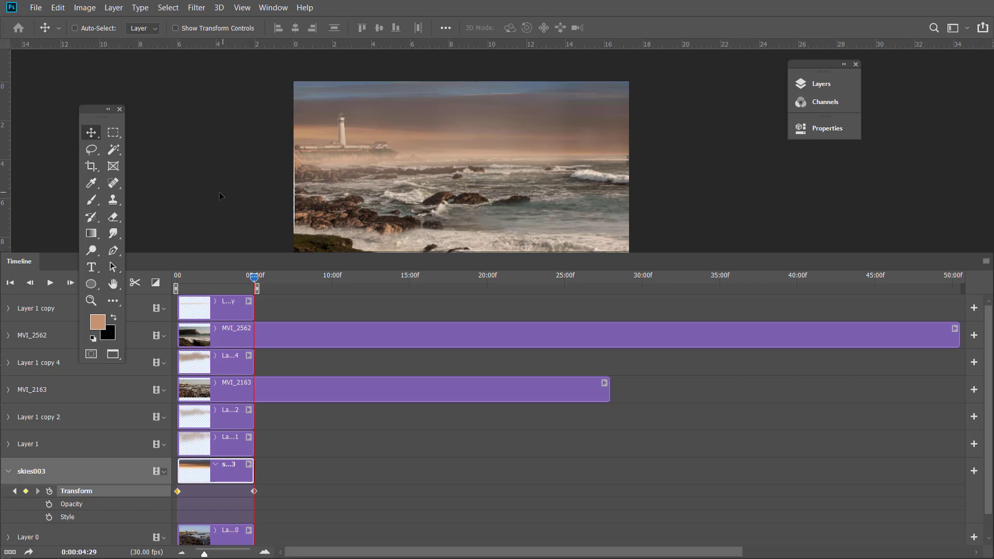
{"action": "left_click", "coordinate": [219, 280]}
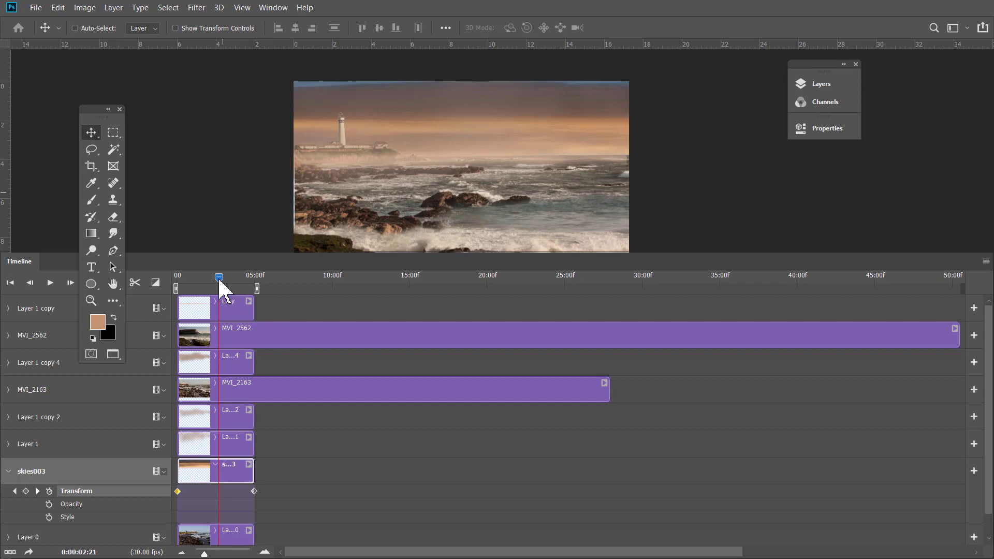
{"action": "left_click", "coordinate": [36, 7]}
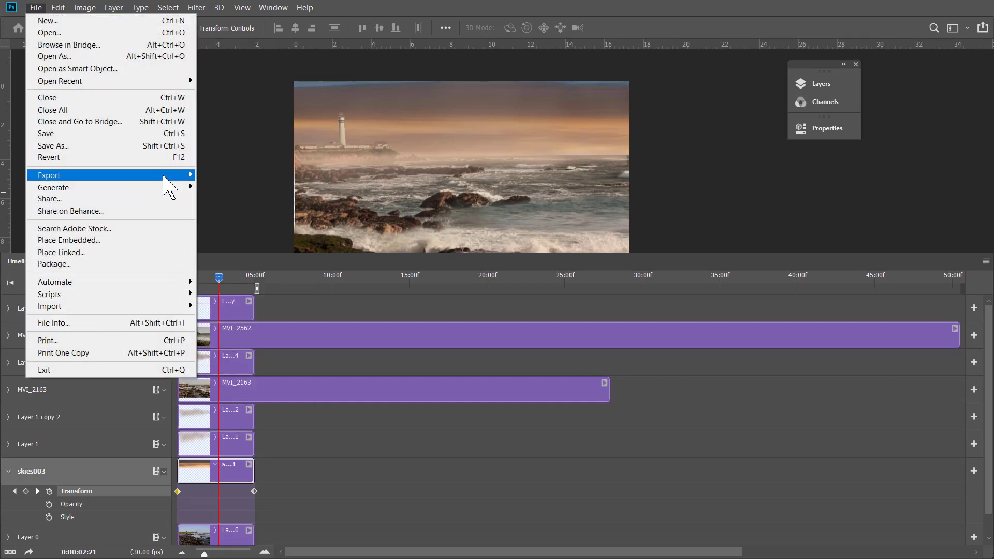
{"action": "mouse_move", "coordinate": [165, 176]}
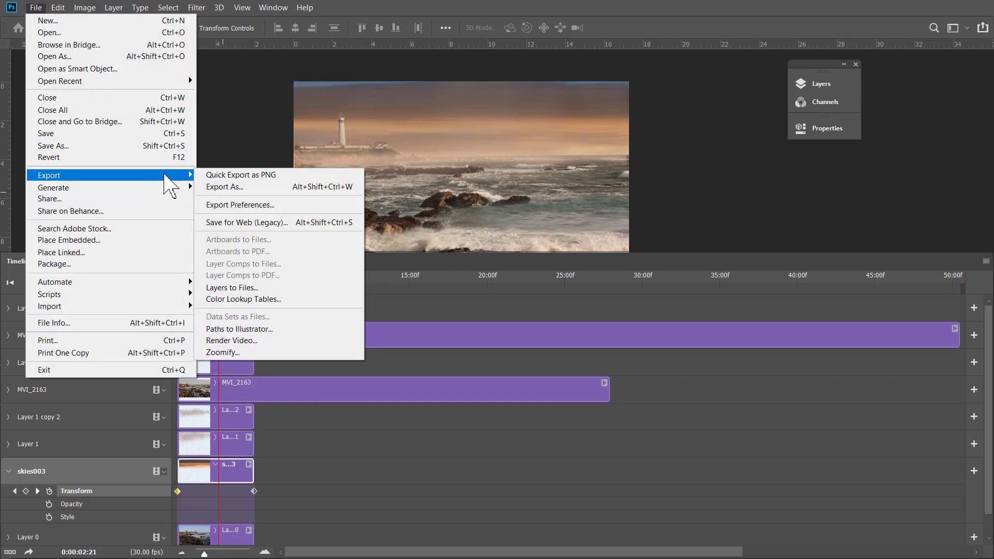
{"action": "left_click", "coordinate": [258, 341]}
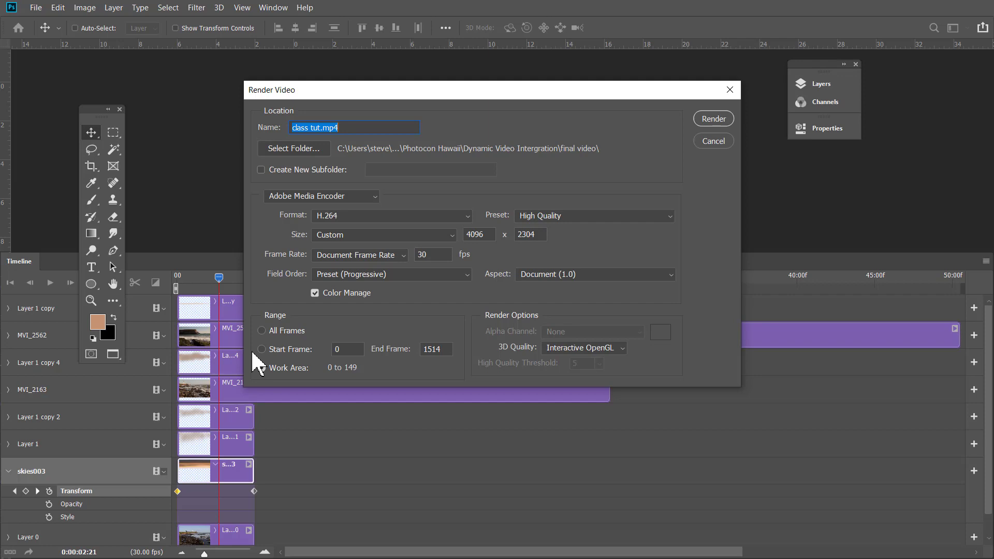
{"action": "left_click", "coordinate": [705, 146]}
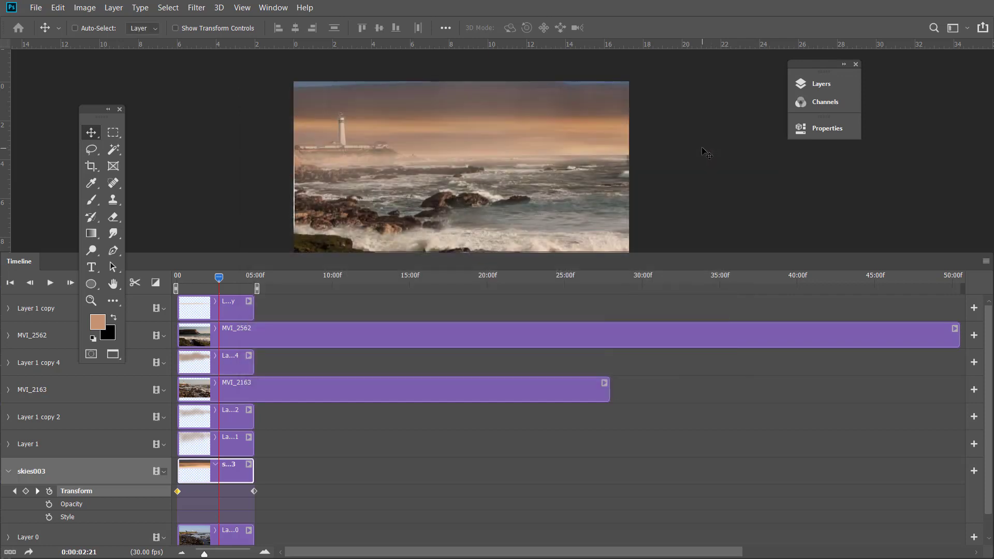
{"action": "key", "text": "ctrl+alt+o"}
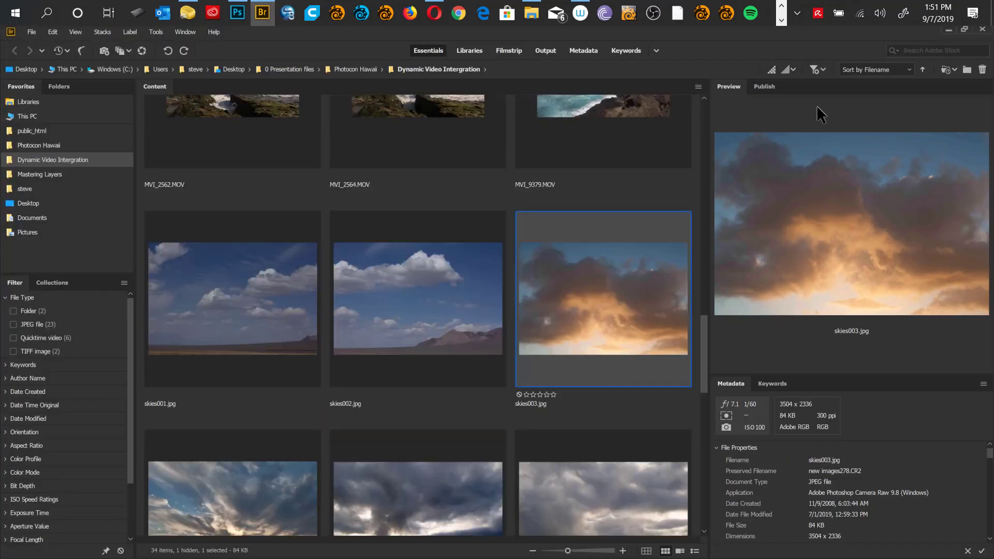
- Open the final video folder in Bridge and preview Vidi Intergration-002.mp4 in an enlarged preview pane
{"action": "left_click", "coordinate": [698, 348]}
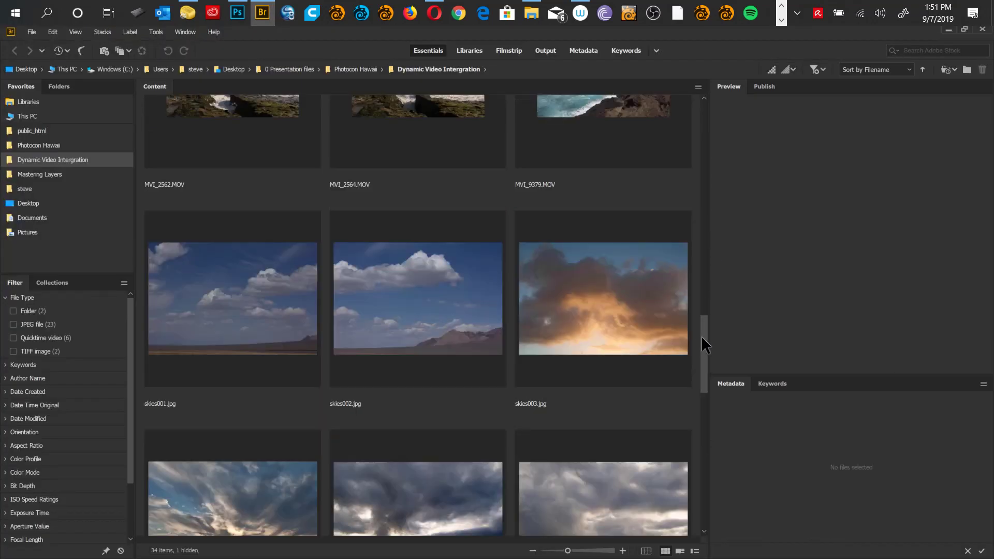
{"action": "left_click_drag", "start_coordinate": [702, 336], "coordinate": [696, 118]}
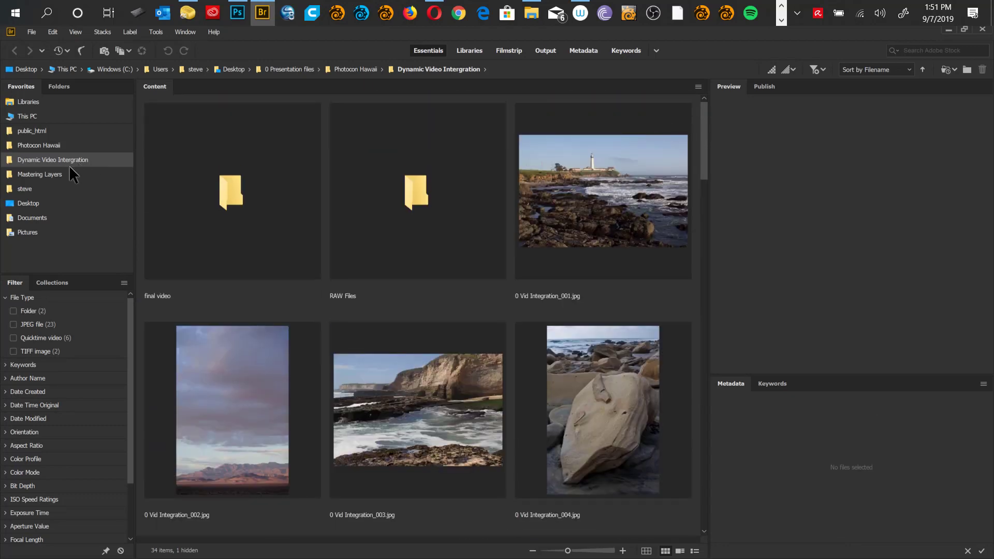
{"action": "double_click", "coordinate": [234, 202]}
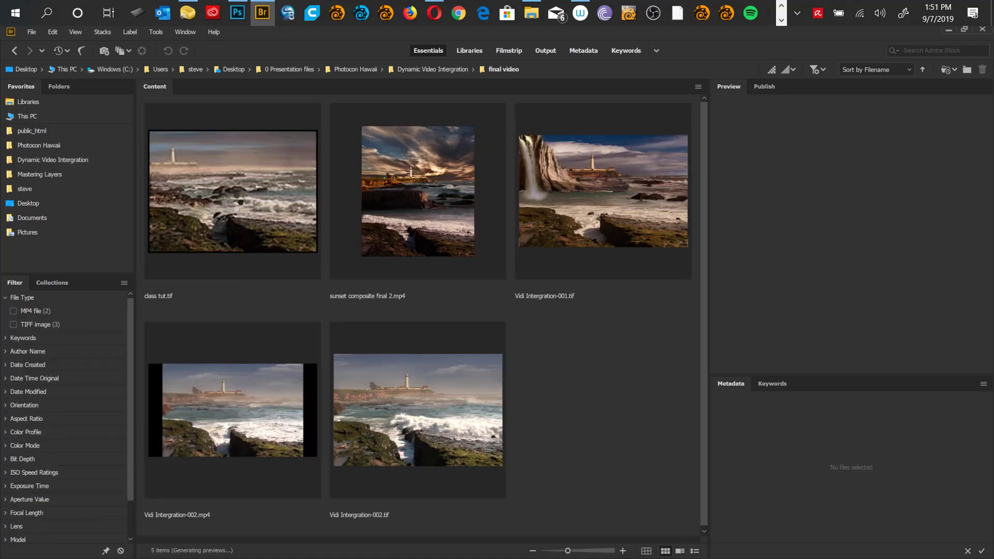
{"action": "left_click", "coordinate": [261, 408]}
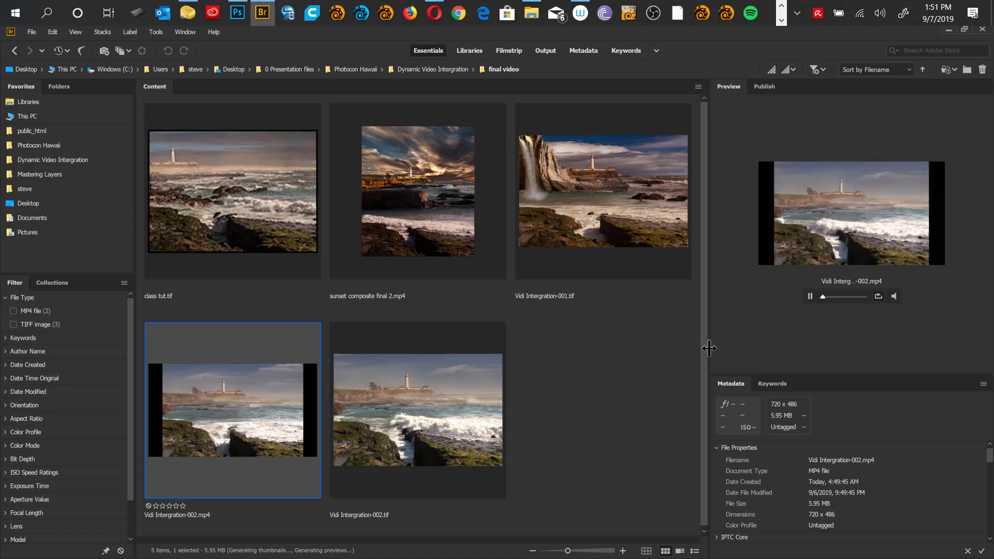
{"action": "left_click_drag", "start_coordinate": [708, 344], "coordinate": [570, 368]}
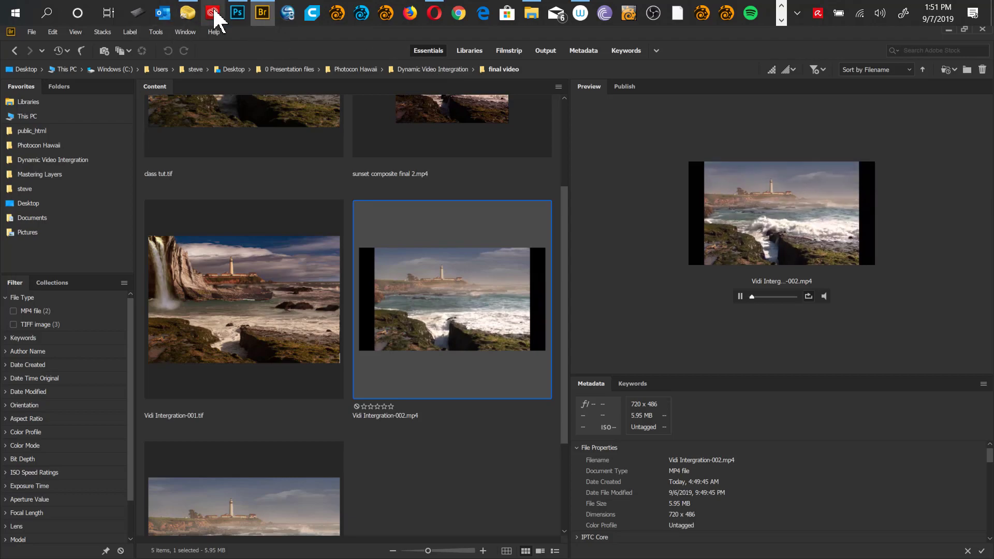
- Navigate Photocon Hawaii > Dynamic Video Intergration > final video and play sunset composite final 2.mp4
{"action": "left_click", "coordinate": [533, 16]}
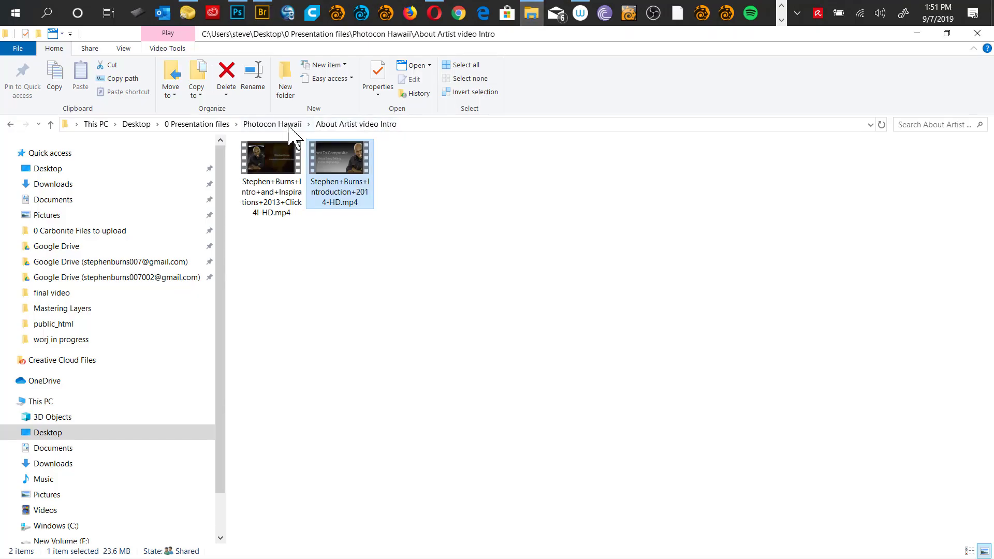
{"action": "left_click", "coordinate": [288, 126]}
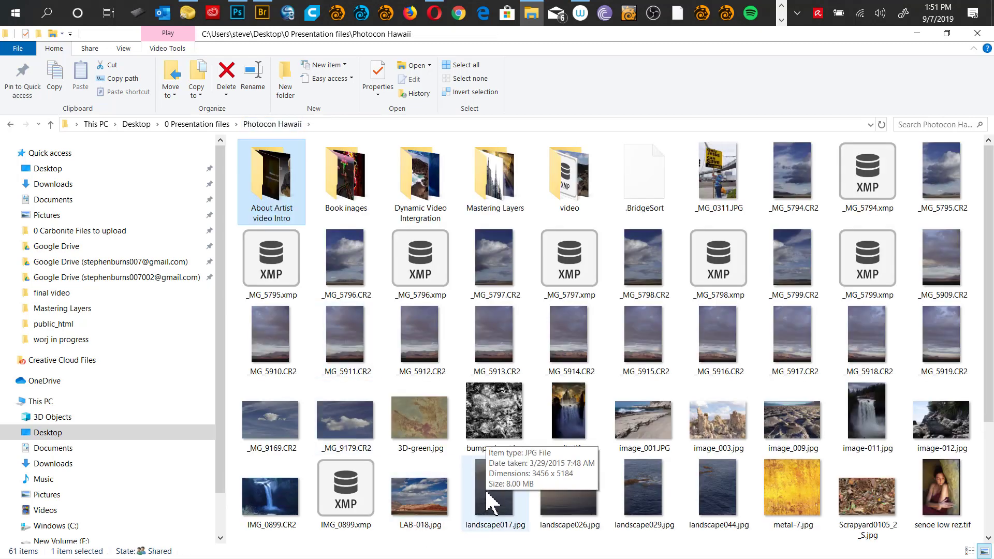
{"action": "double_click", "coordinate": [430, 204]}
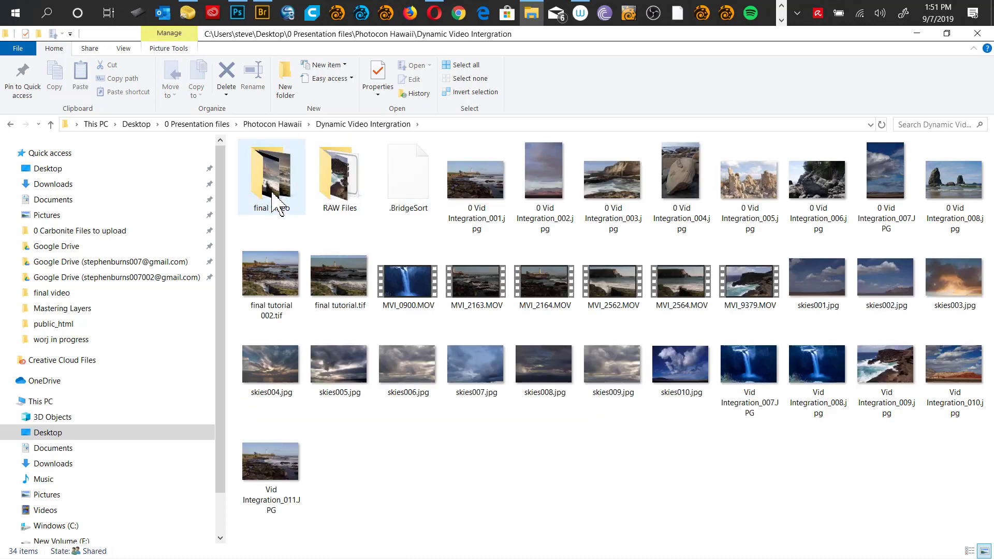
{"action": "double_click", "coordinate": [270, 184]}
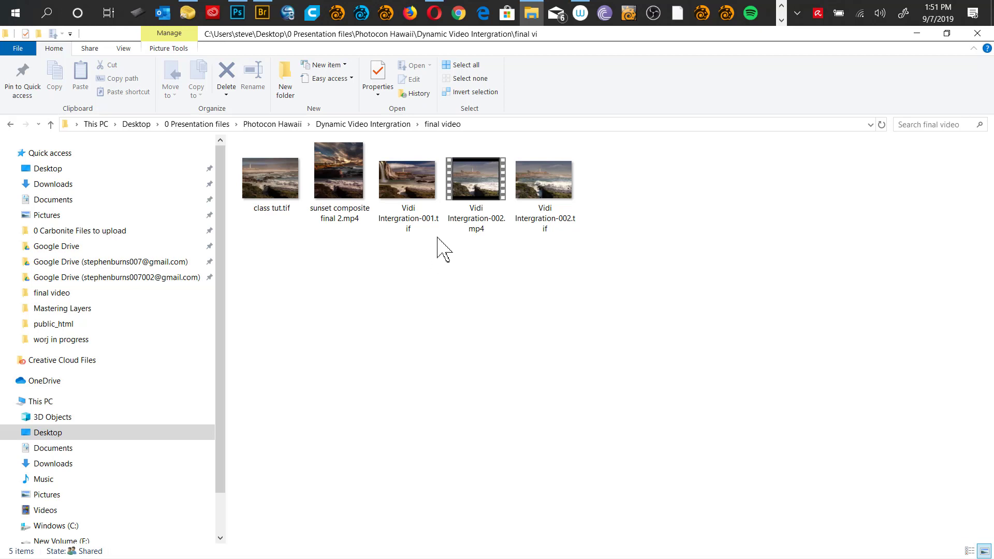
{"action": "double_click", "coordinate": [334, 178]}
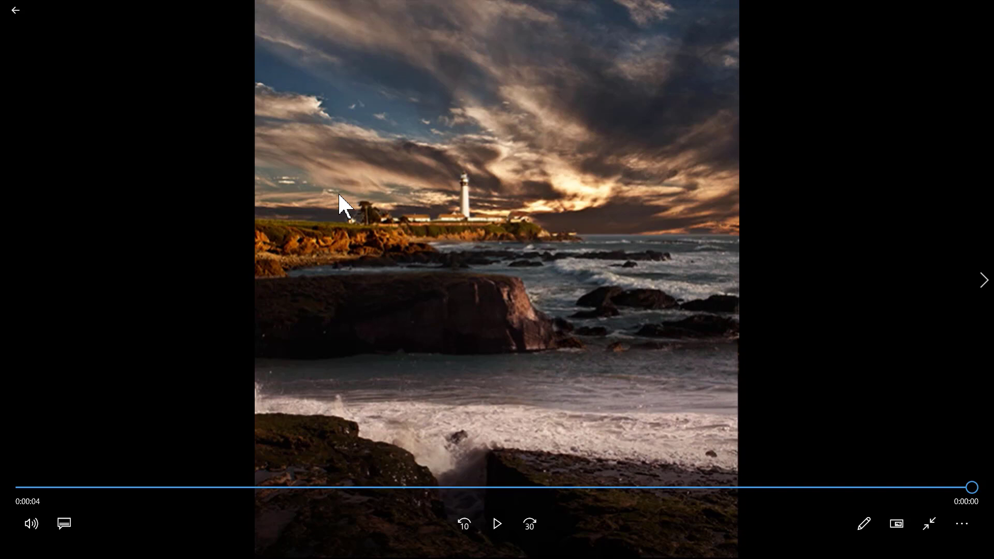
- Set Autoplay, play sunset composite final 2 from the start, exit full screen and close Movies & TV
{"action": "left_click", "coordinate": [961, 524]}
{"action": "left_click", "coordinate": [946, 470]}
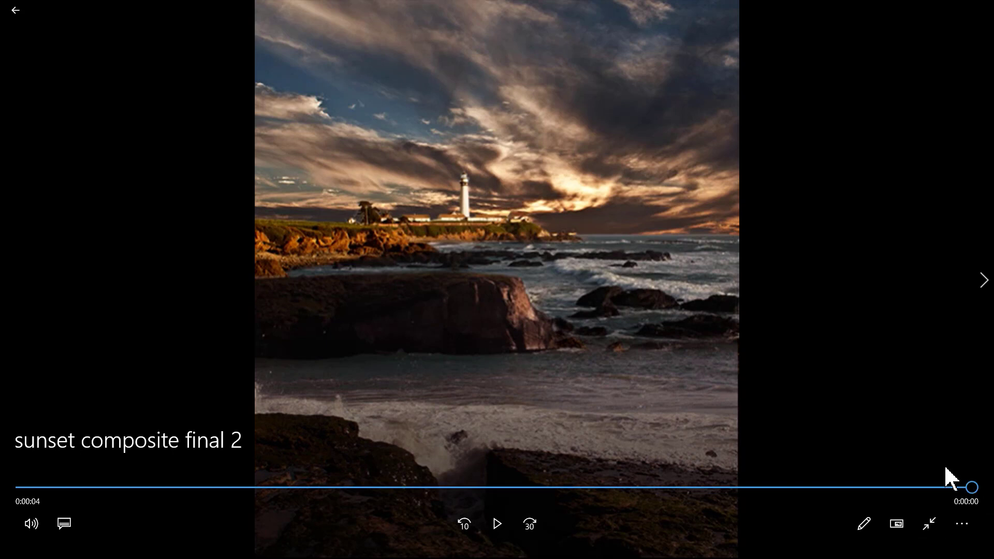
{"action": "left_click", "coordinate": [494, 534]}
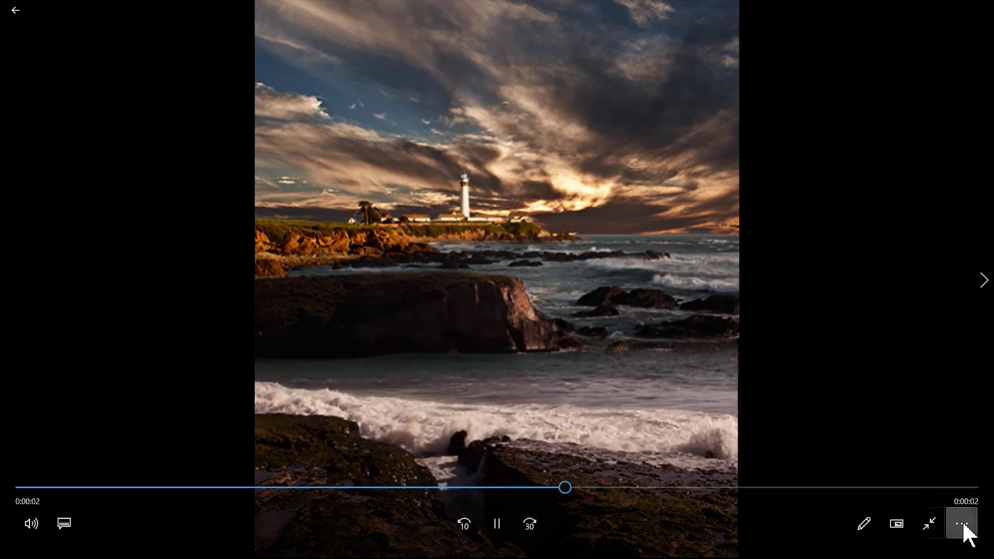
{"action": "left_click", "coordinate": [930, 525]}
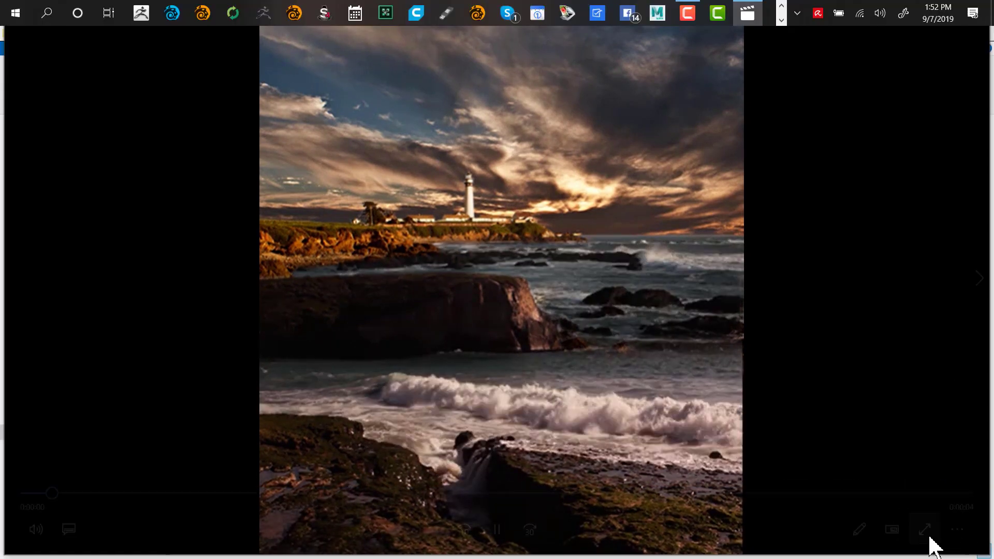
{"action": "left_click", "coordinate": [979, 37]}
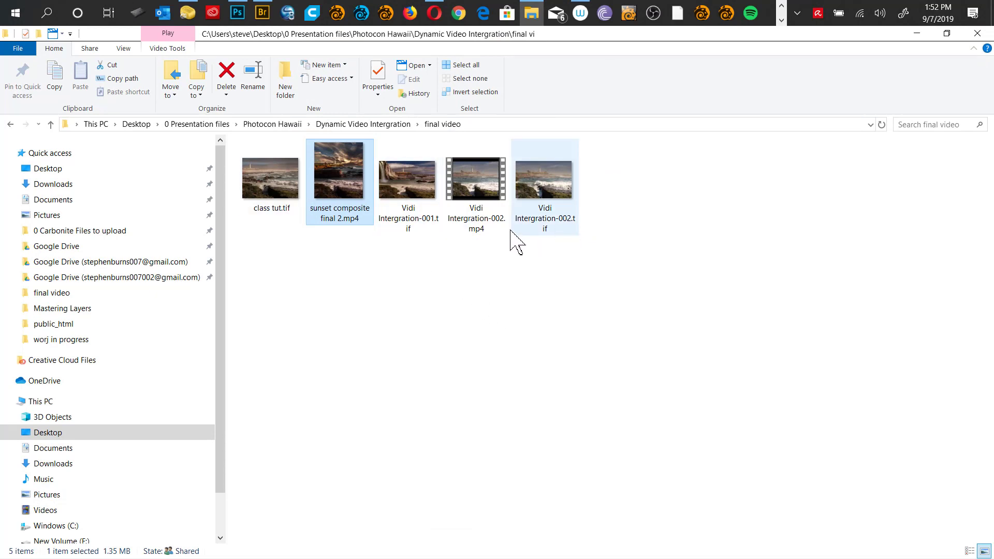
- Open Vidi Intergration-002.mp4 in Movies & TV and switch it to full-screen playback
{"action": "left_click", "coordinate": [489, 200]}
{"action": "double_click", "coordinate": [477, 192]}
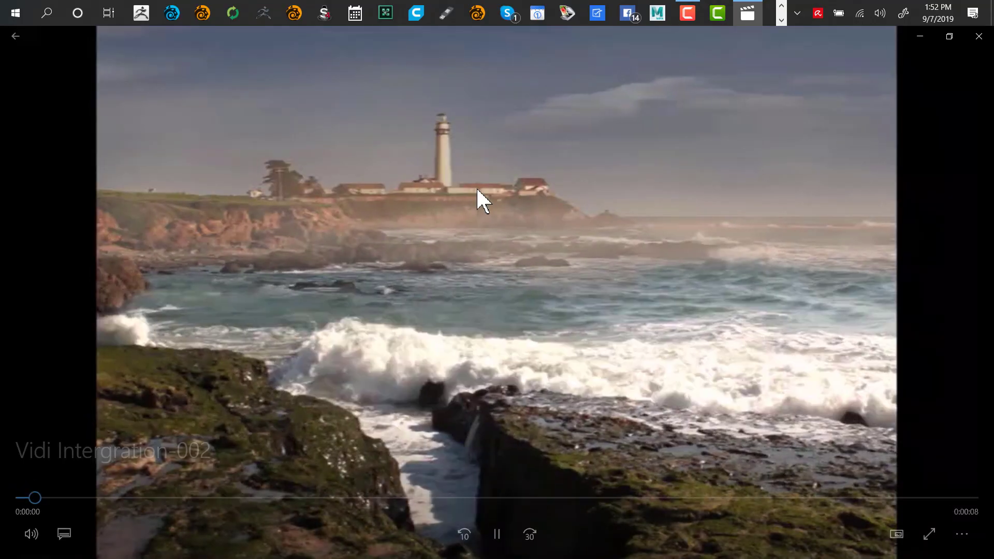
{"action": "double_click", "coordinate": [478, 191]}
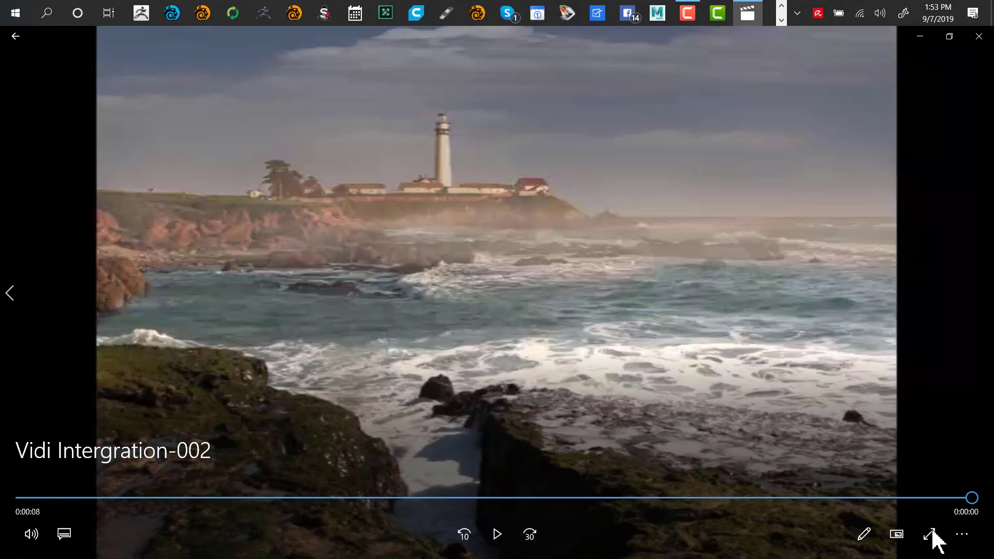
- Enable Repeat in the playback options and restart Vidi Intergration-002 from 0:00:00
{"action": "left_click", "coordinate": [963, 537]}
{"action": "left_click", "coordinate": [940, 466]}
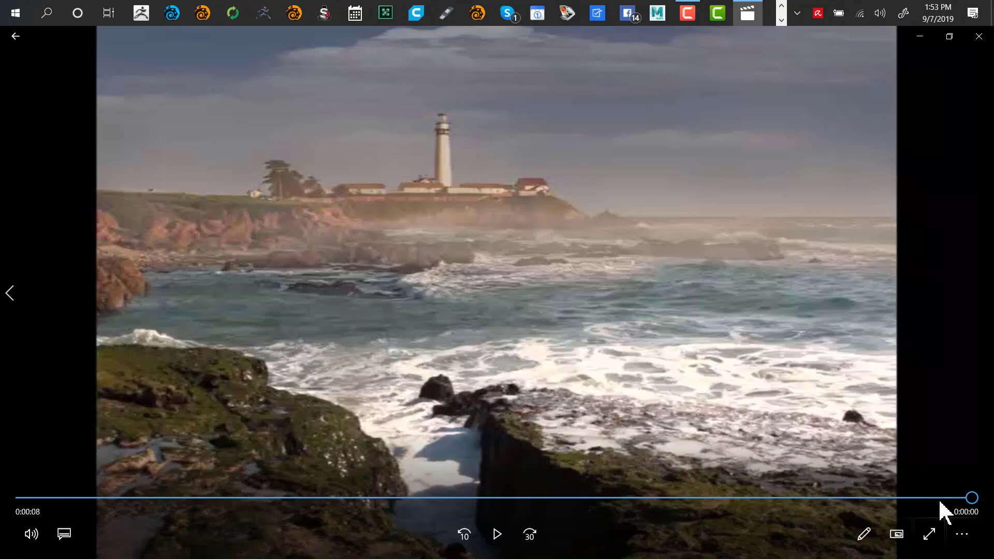
{"action": "left_click", "coordinate": [497, 535]}
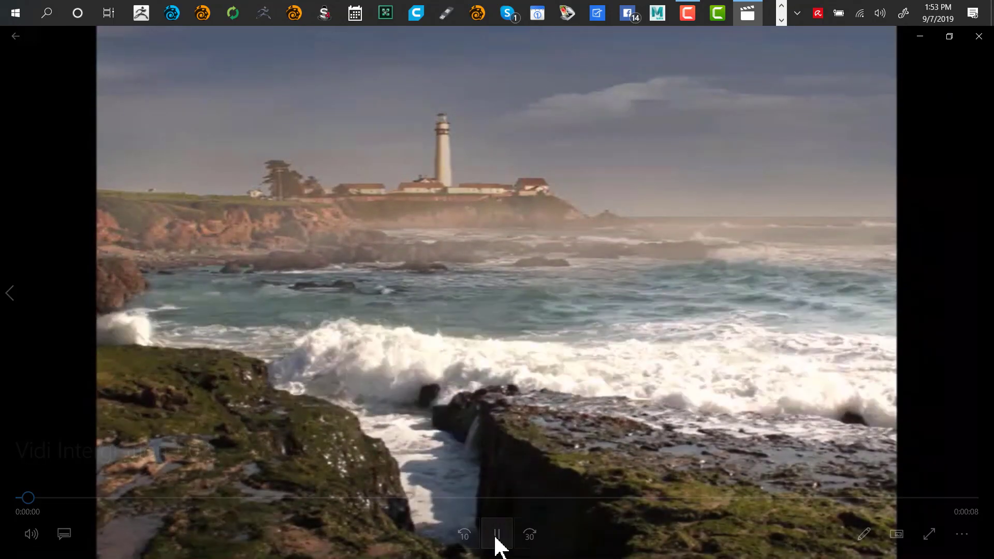